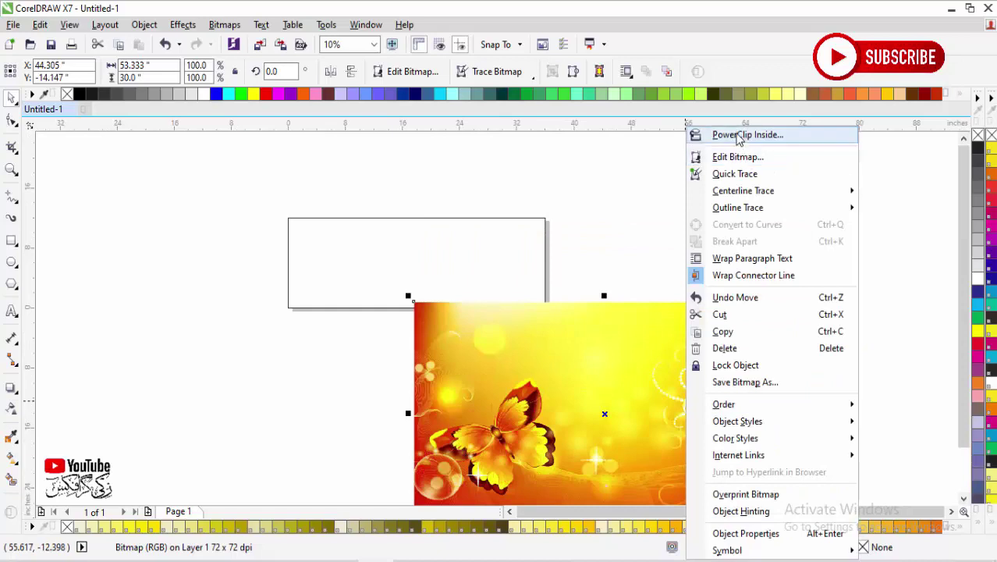
Step: PowerClip the butterfly background image inside the 36 × 12 inch rectangle and open the clip contents for editing
click(753, 135)
click(375, 218)
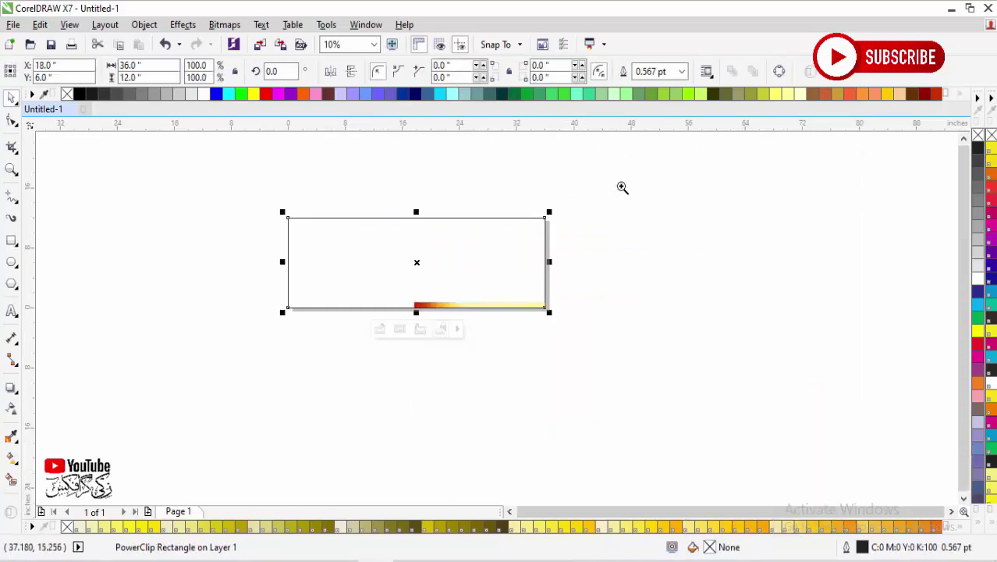
key(shift+F2)
click(481, 429)
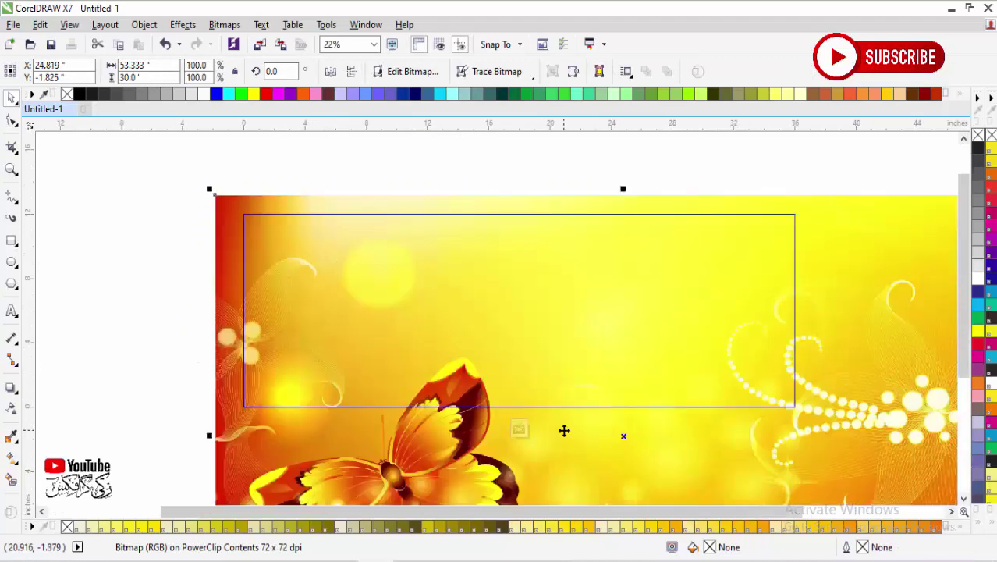
Step: Scale the butterfly image to about 71.1% and move it up so it covers the whole clip frame
scroll(564, 430, down, 3)
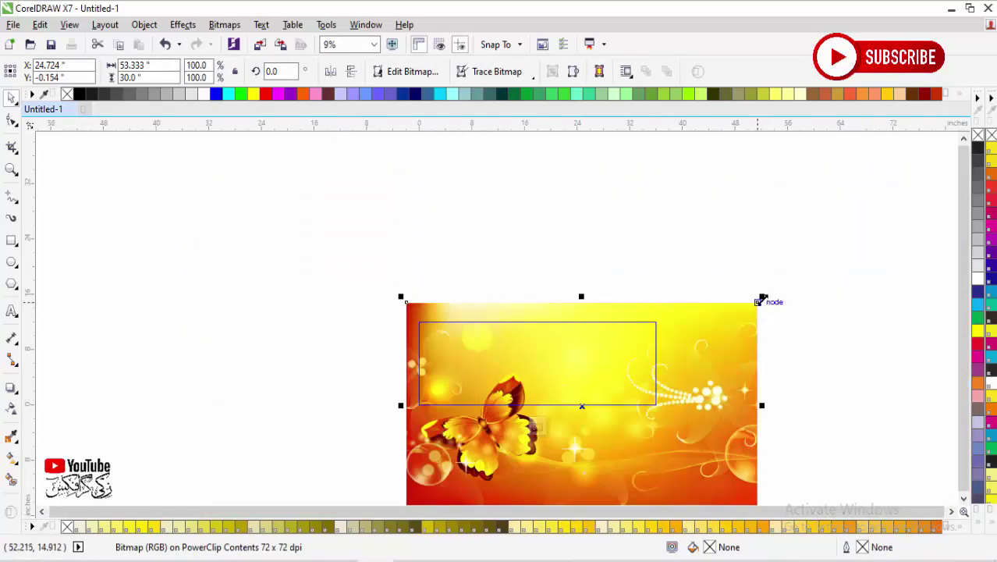
drag(762, 300, 661, 329)
scroll(547, 400, up, 2)
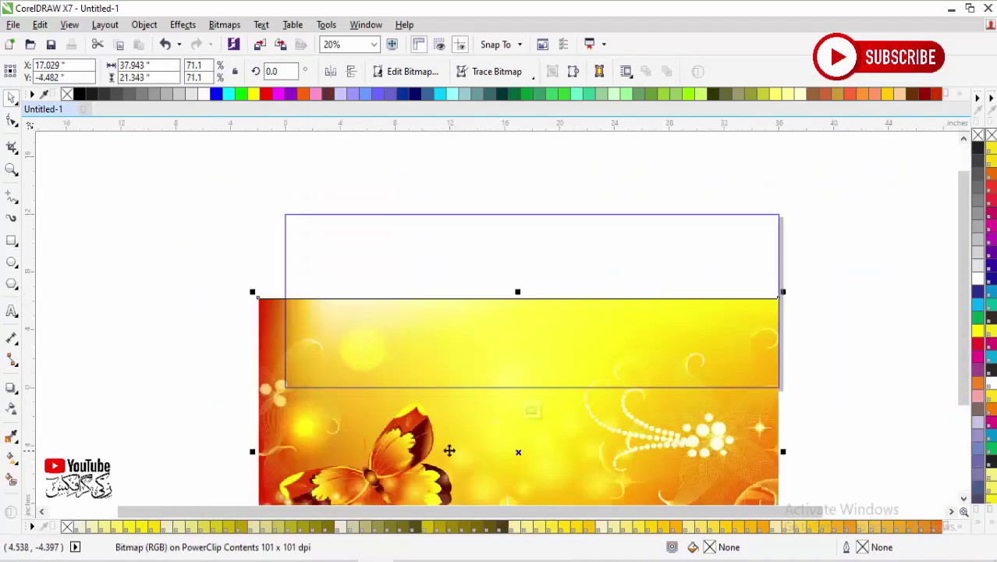
drag(450, 451, 461, 359)
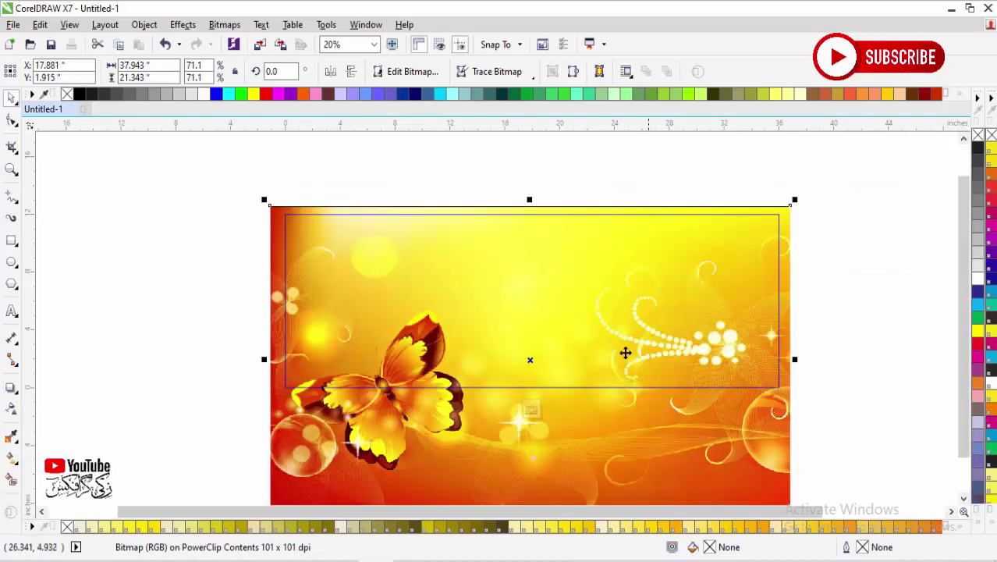
click(597, 439)
key(Escape)
click(720, 436)
scroll(523, 422, down, 2)
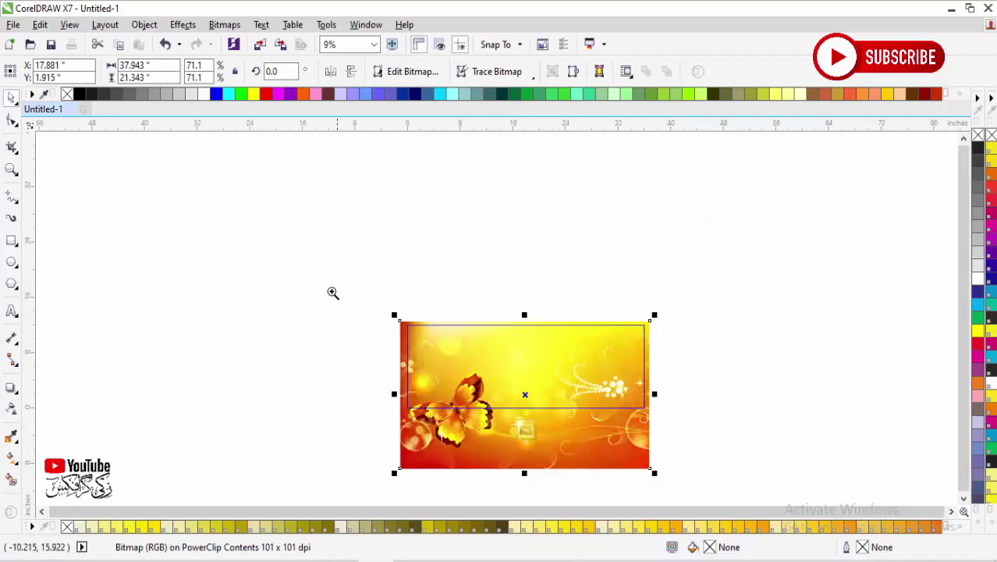
scroll(531, 460, up, 1)
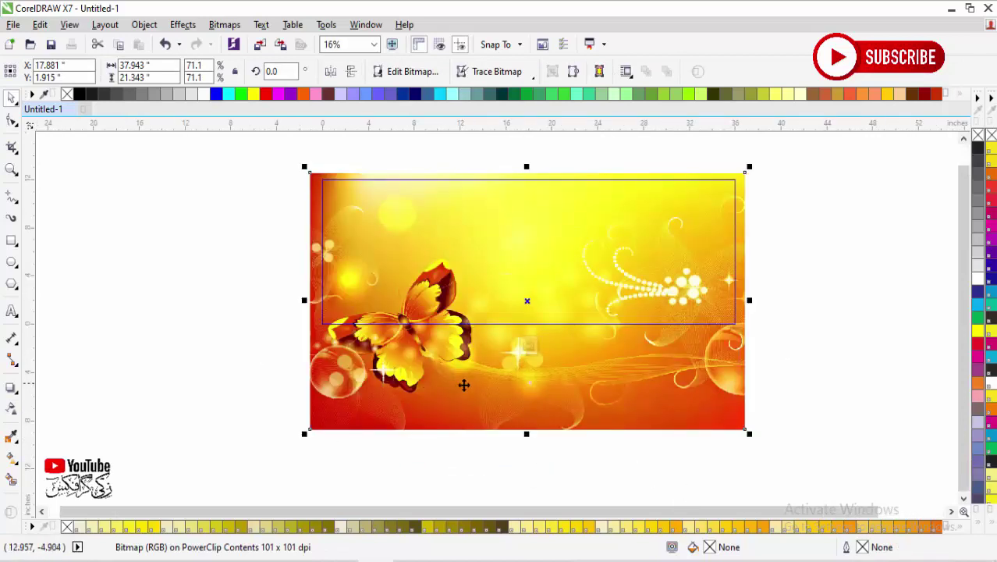
Step: Apply transparency to the butterfly image to lighten it and finish editing the clip contents
click(12, 408)
mouse_move(510, 452)
mouse_down()
mouse_move(499, 449)
mouse_move(519, 452)
mouse_move(511, 453)
mouse_up()
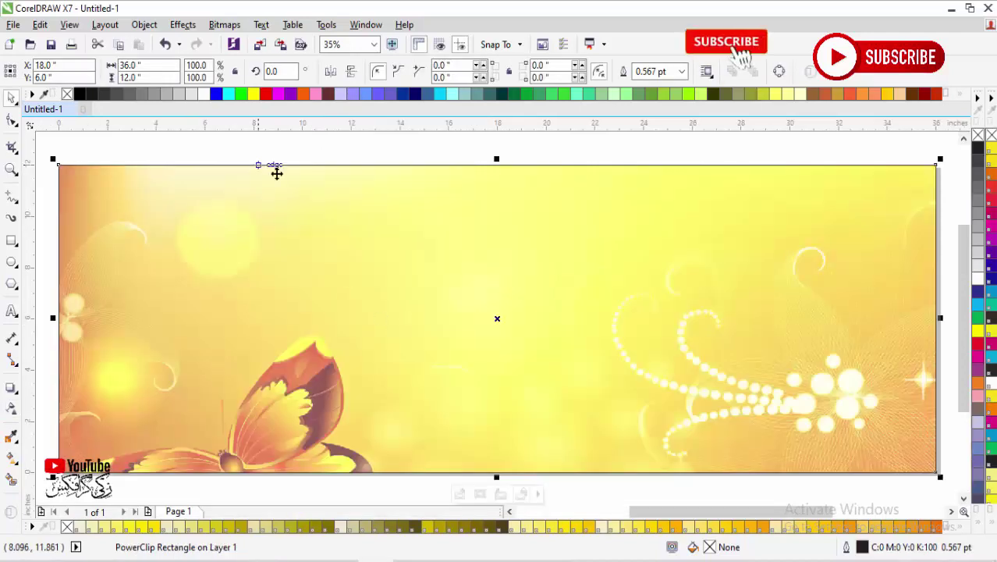
click(253, 151)
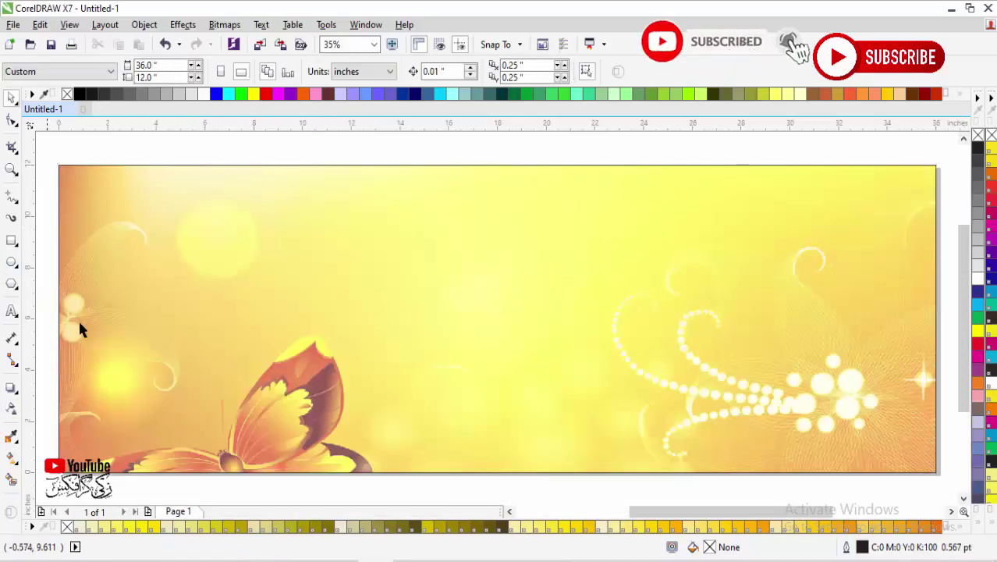
Step: Draw a rectangle on the left part of the banner and set its size to 5 × 5 inches
click(12, 240)
drag(156, 223, 279, 358)
key(space)
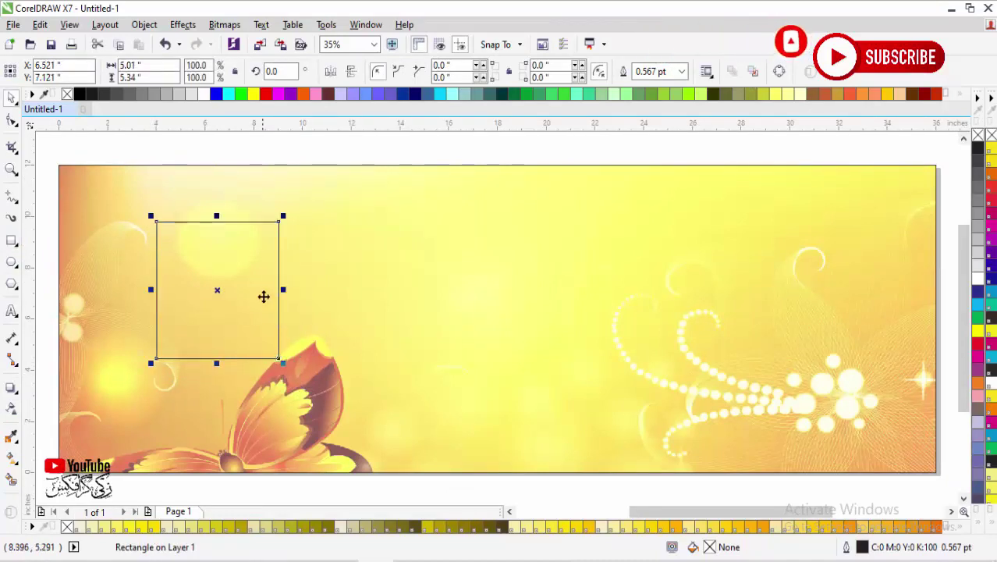
drag(143, 66, 53, 55)
text(5)
key(Tab)
text(5)
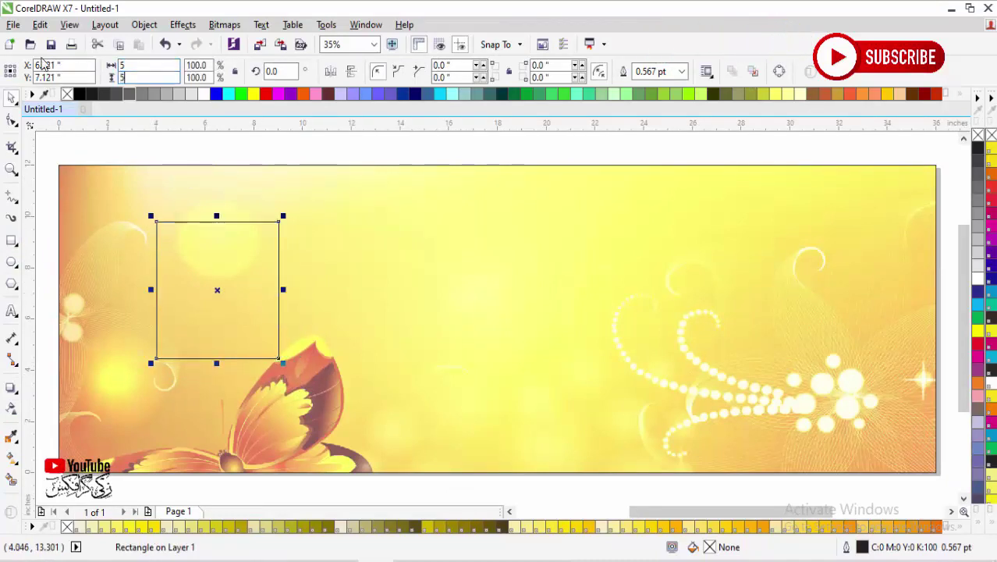
key(Return)
Step: Round all four corners of the square to a radius of about 0.415 inches
click(12, 119)
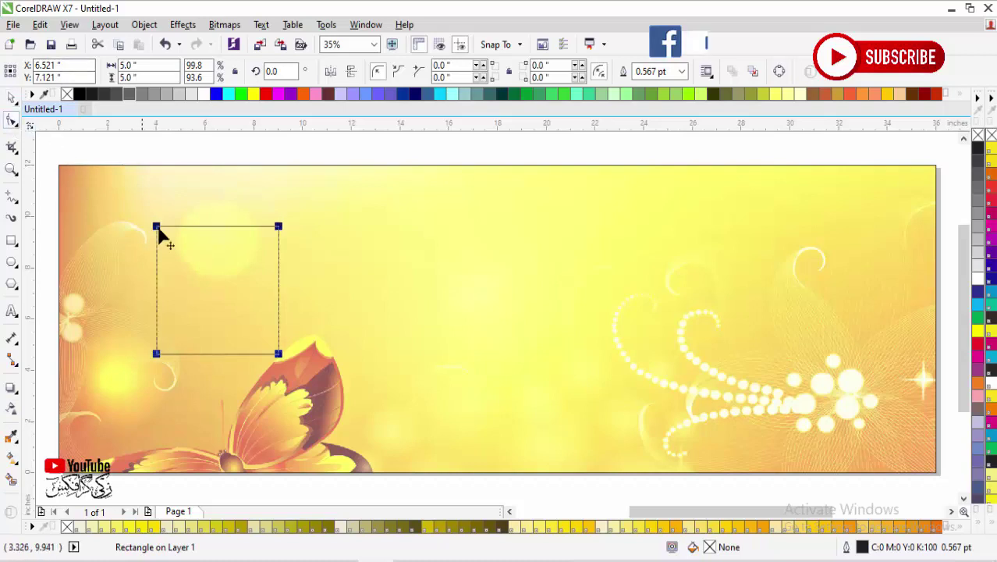
drag(157, 226, 172, 231)
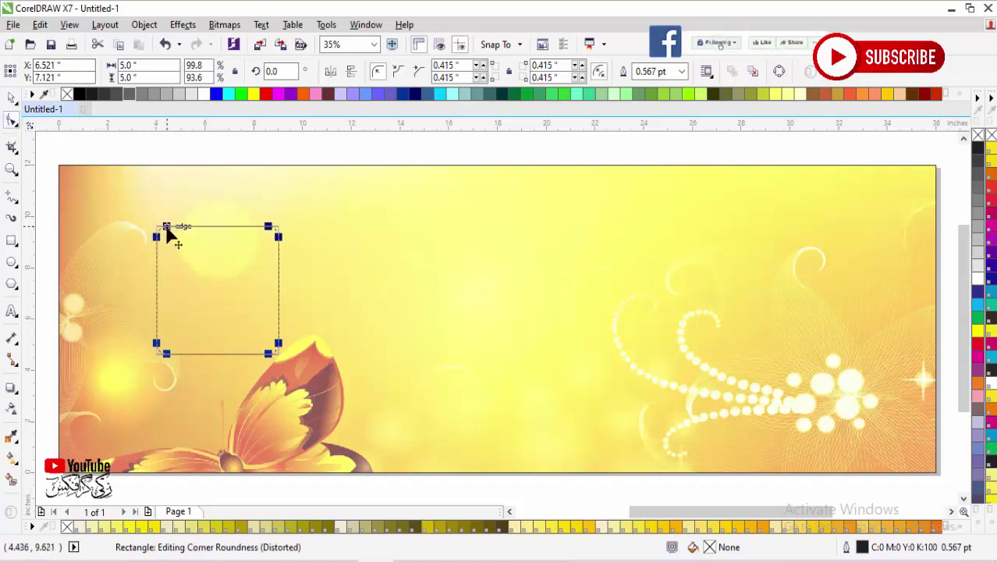
key(space)
Step: Rotate the rounded square 45 degrees and move it slightly down and to the left
double_click(277, 71)
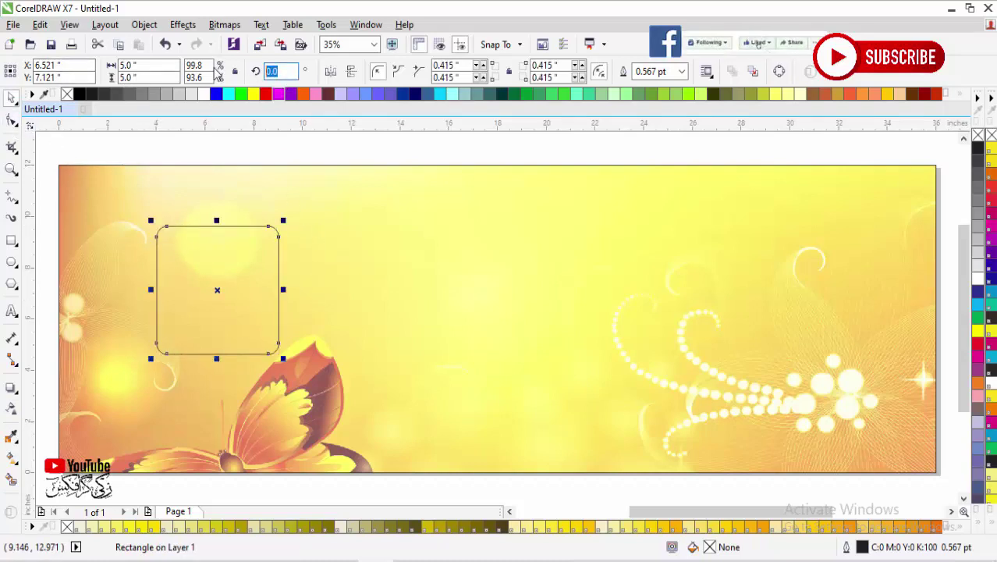
text(45)
key(Return)
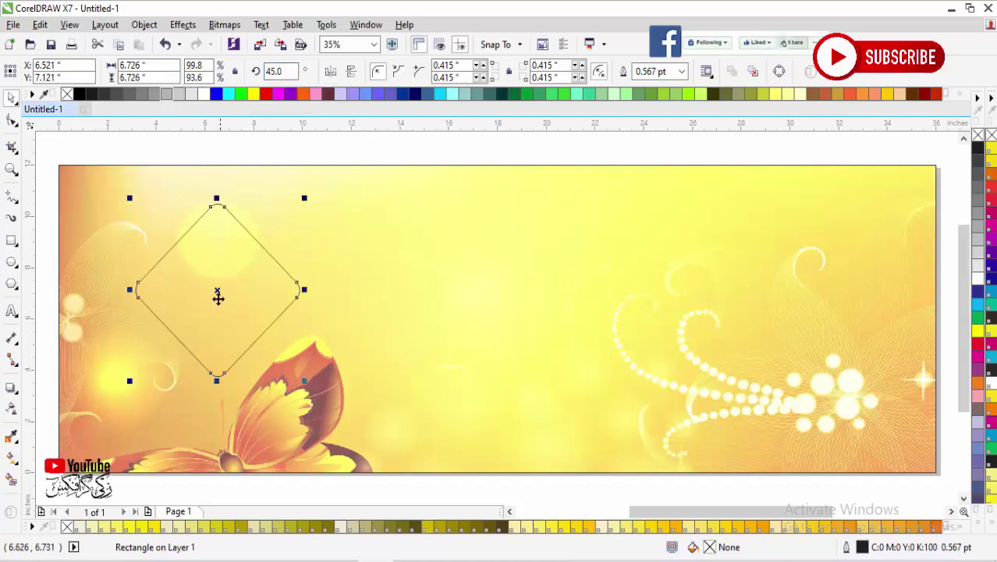
drag(218, 294, 199, 301)
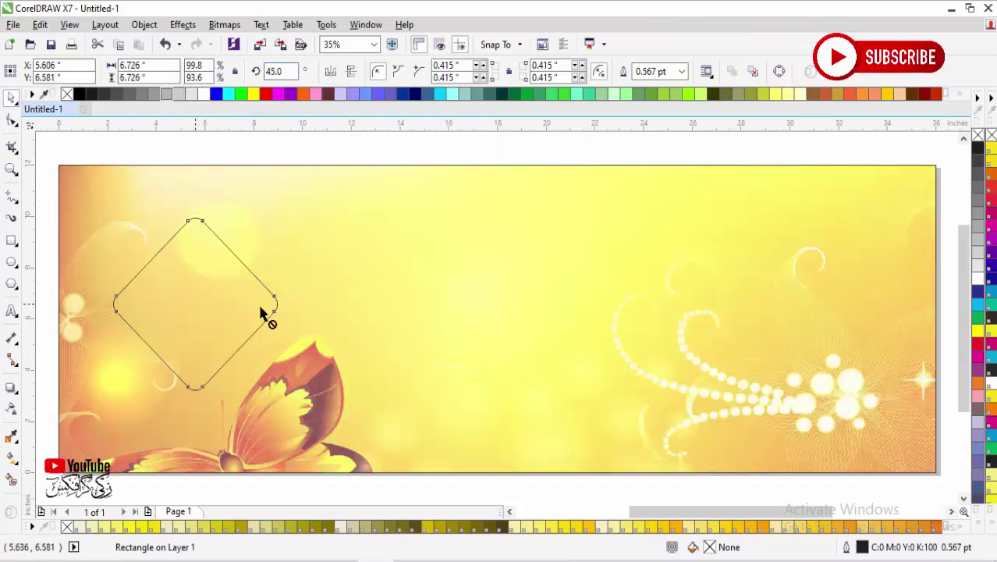
Step: Duplicate the rounded diamond into a four-diamond cluster with small gaps, placing copies at the right, top and bottom
drag(265, 312, 362, 316)
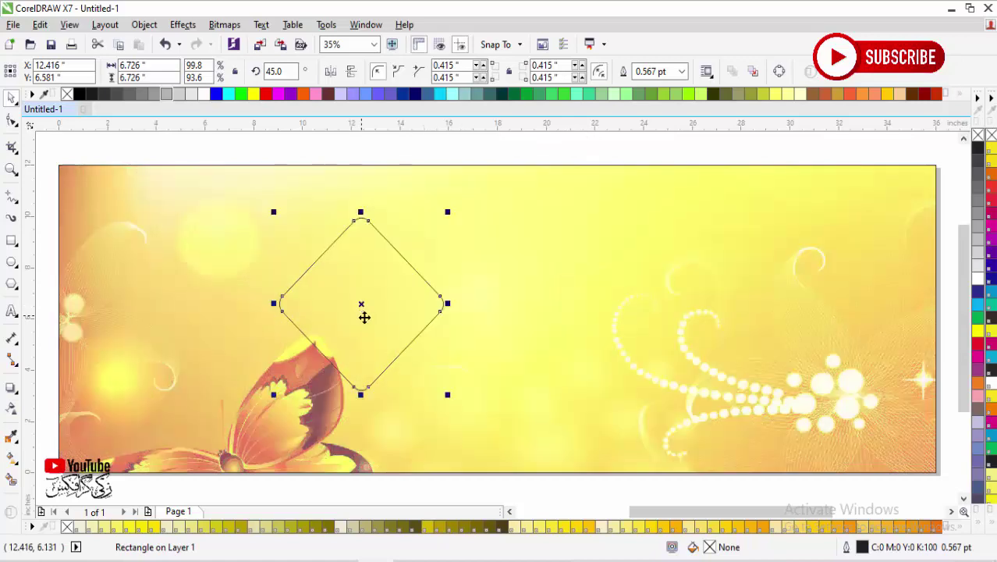
key(ctrl+z)
drag(198, 309, 280, 403)
key(ctrl+z)
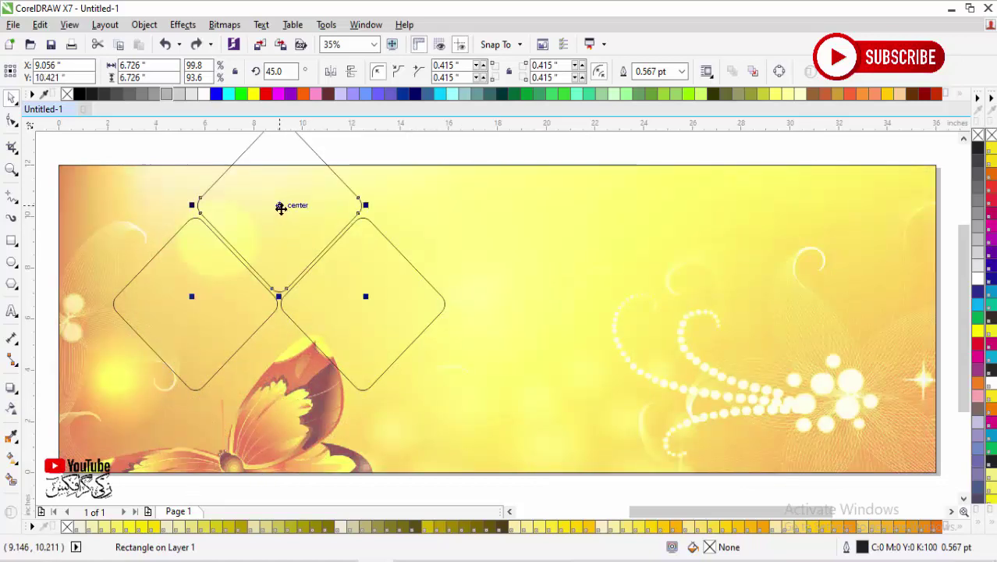
drag(280, 206, 280, 404)
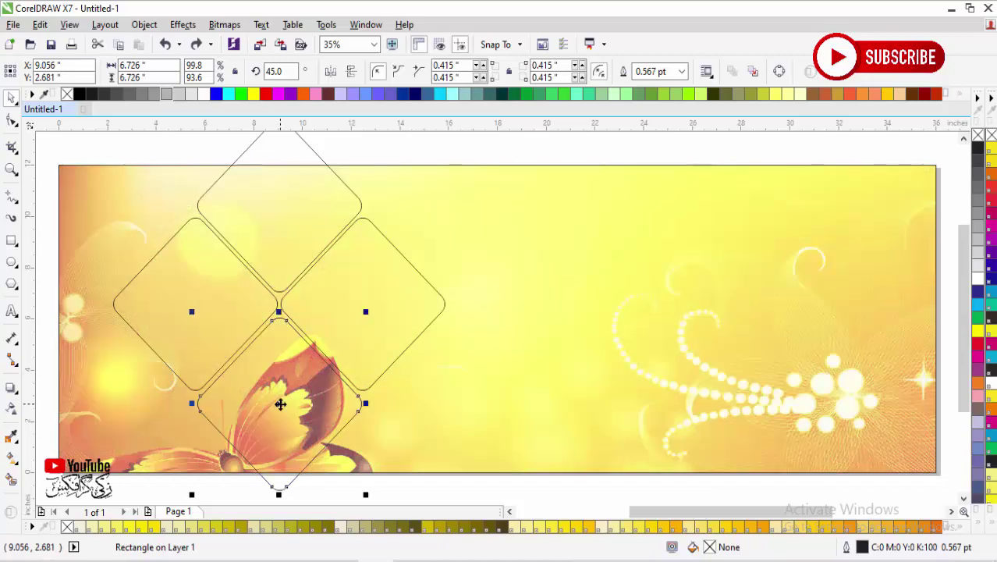
Step: Group the three upper diamonds and try scaling the group to about 71.1%
scroll(388, 313, down, 2)
key(F2)
drag(183, 201, 531, 422)
click(216, 139)
drag(217, 146, 626, 468)
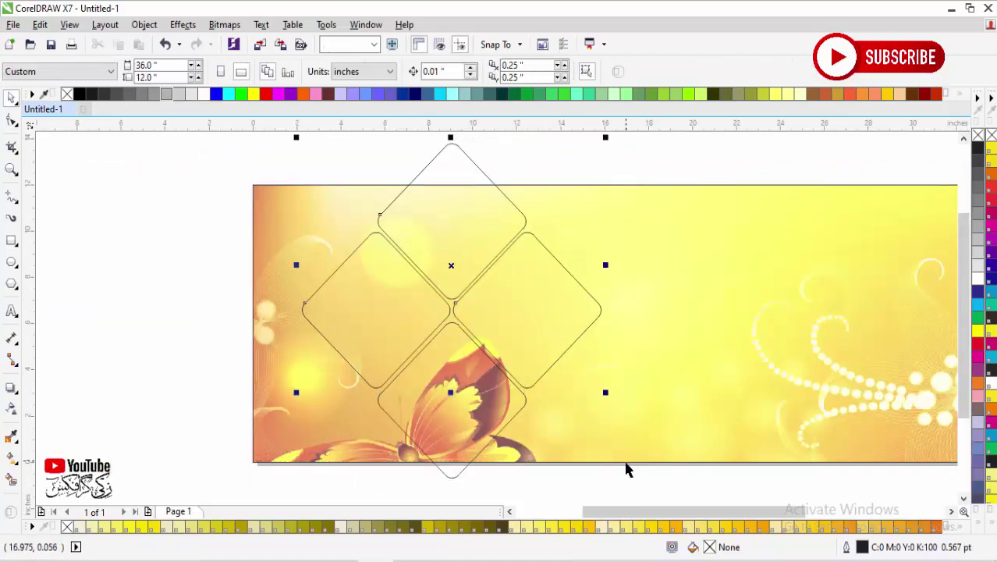
key(ctrl+g)
drag(606, 138, 518, 210)
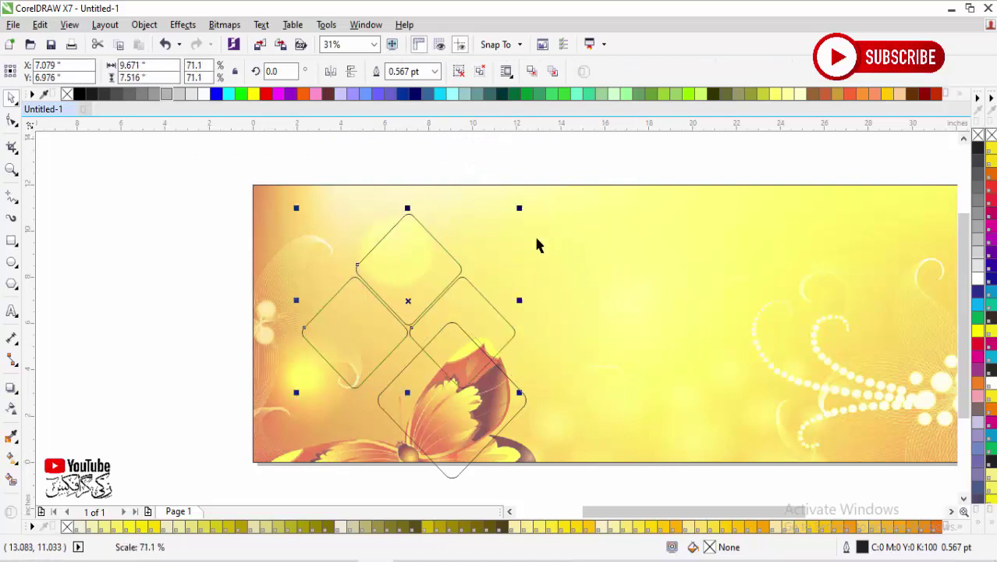
key(ctrl+z)
Step: Group all four diamonds and scale the group to about 75.3% from its center
drag(189, 138, 632, 490)
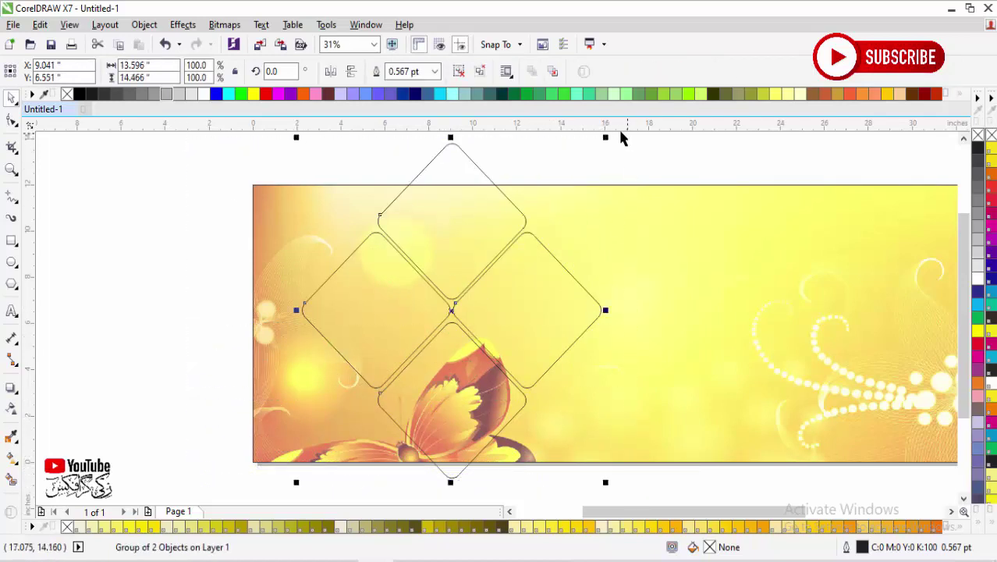
drag(606, 140, 597, 183)
Step: Center the diamond group vertically on the banner and move it left to about X 5.42 inches
shift+click(626, 289)
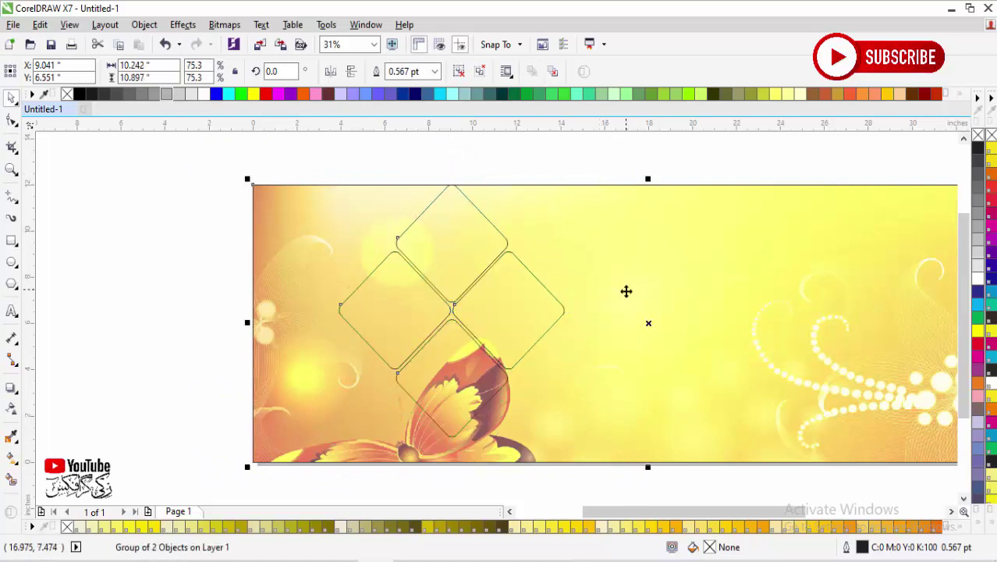
key(e)
click(561, 156)
click(457, 313)
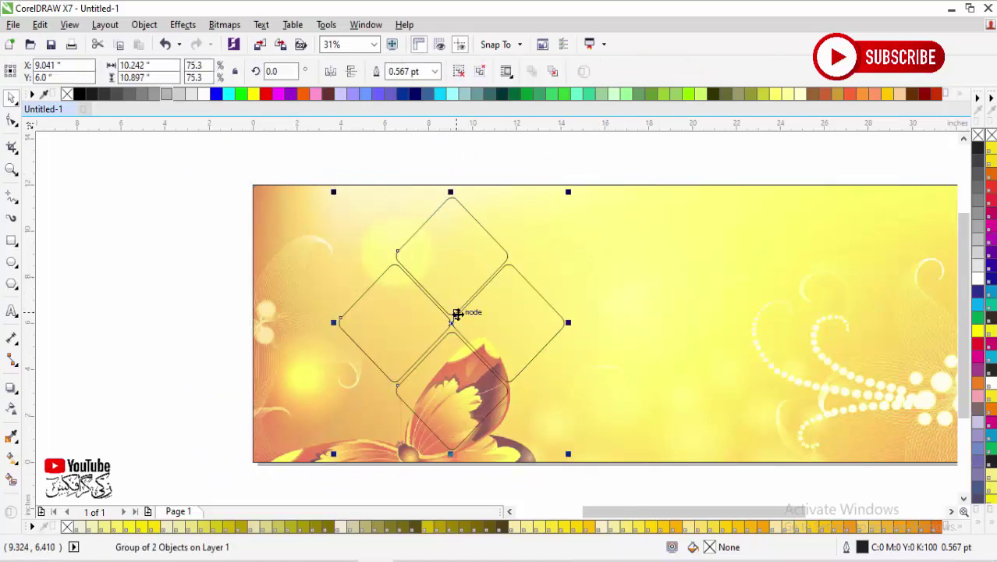
drag(451, 326, 374, 325)
Step: Fill the diamond group with white
click(406, 171)
click(403, 280)
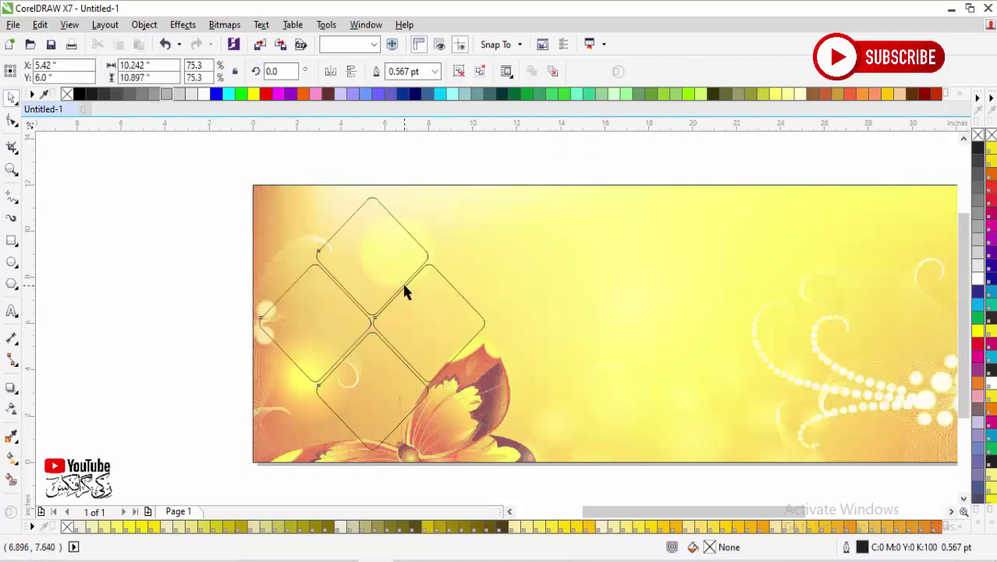
click(977, 279)
Step: Give the diamonds a 3 pt outline with rounded corners, placed behind the fill and scaling with the object
key(F2)
drag(222, 167, 607, 478)
key(F12)
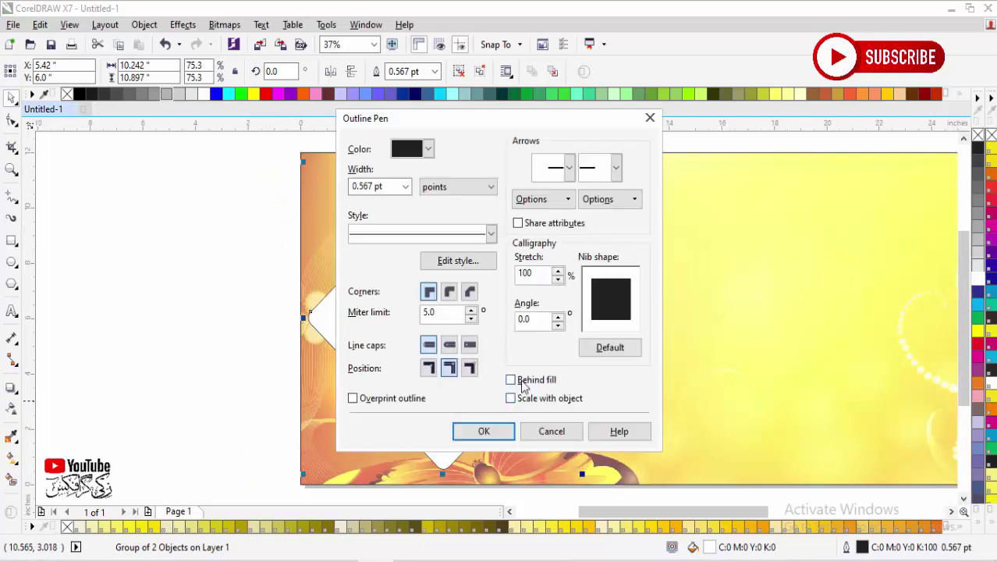
click(511, 380)
click(511, 398)
click(449, 291)
click(392, 185)
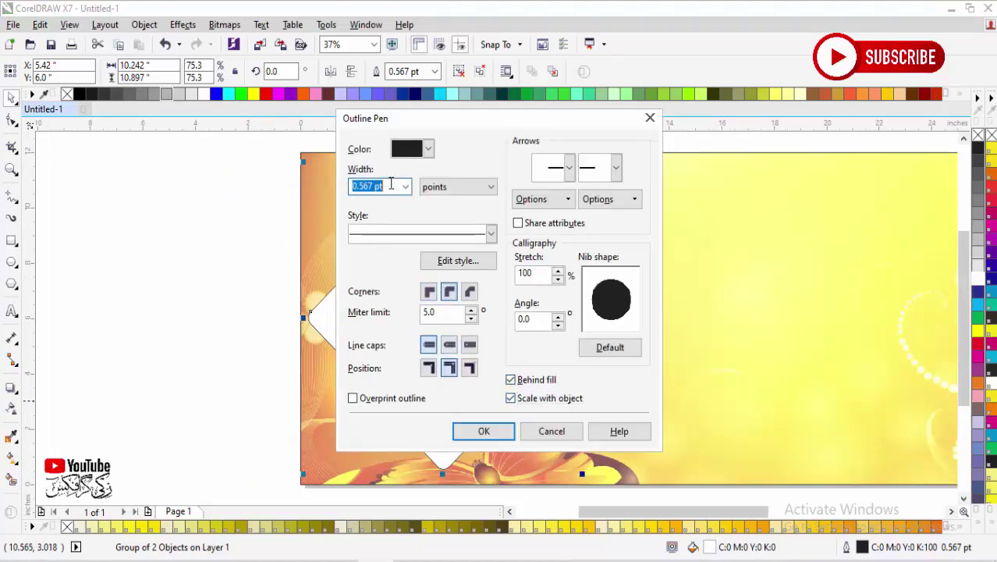
text(3)
key(Return)
Step: Set the diamond group's outline width to 8 pt
key(F12)
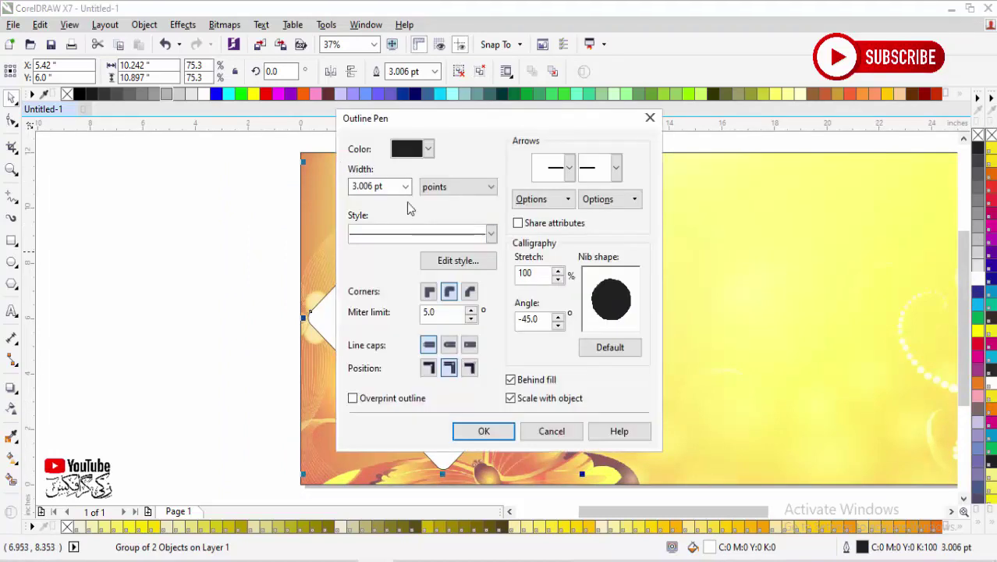
click(385, 185)
text(8)
key(Return)
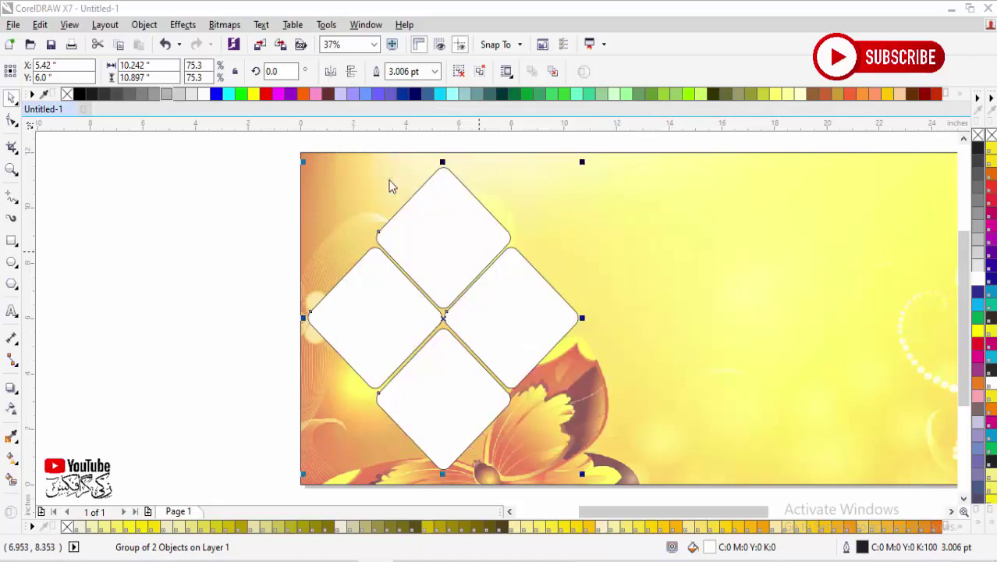
click(275, 309)
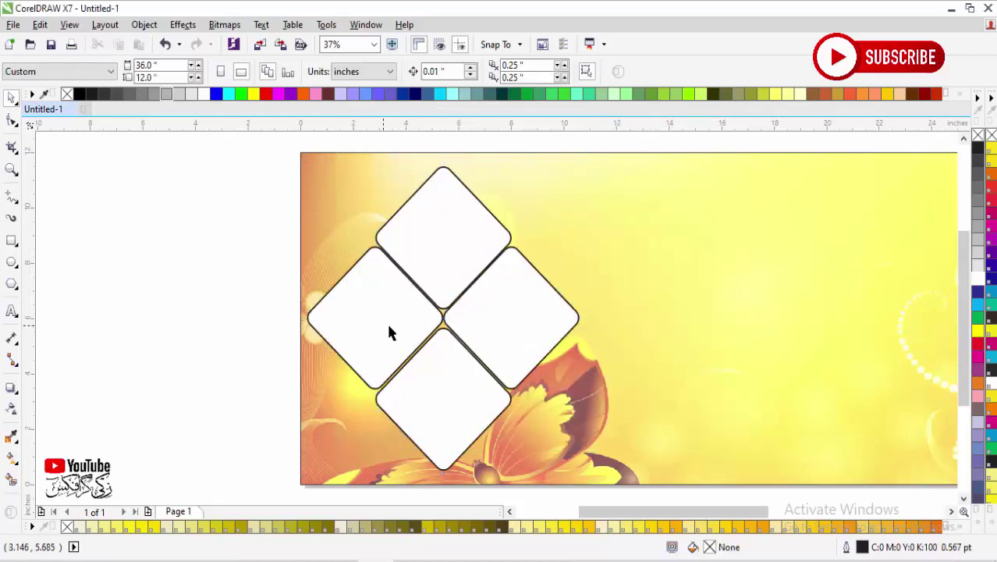
Step: Set the diamond group's outline width to 5 pt
click(515, 337)
key(F12)
click(384, 187)
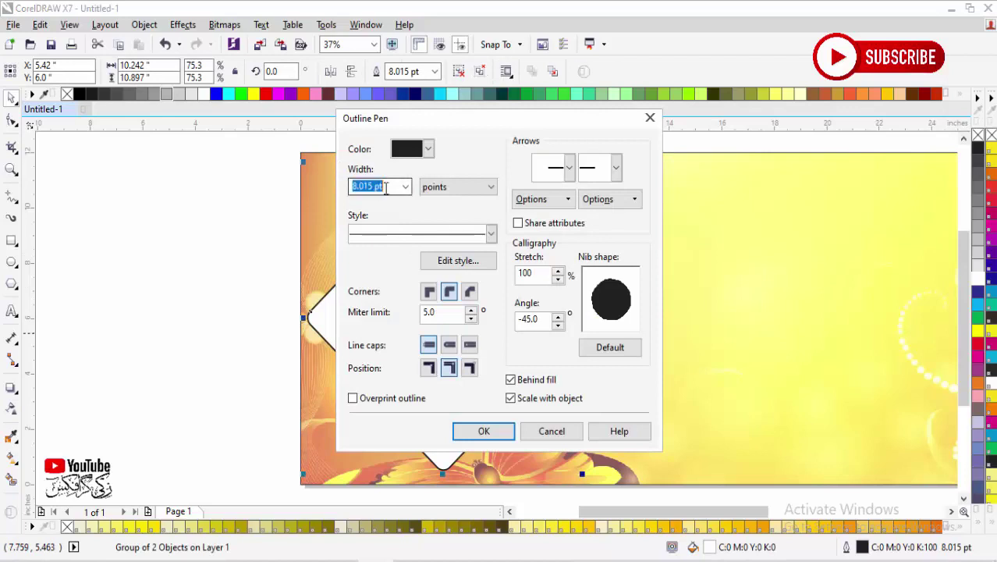
text(5)
key(Return)
Step: Draw a closed four-node shape with straight ends and wavy sides, about 9.8 inches tall, just right of the diamonds
key(shift+F4)
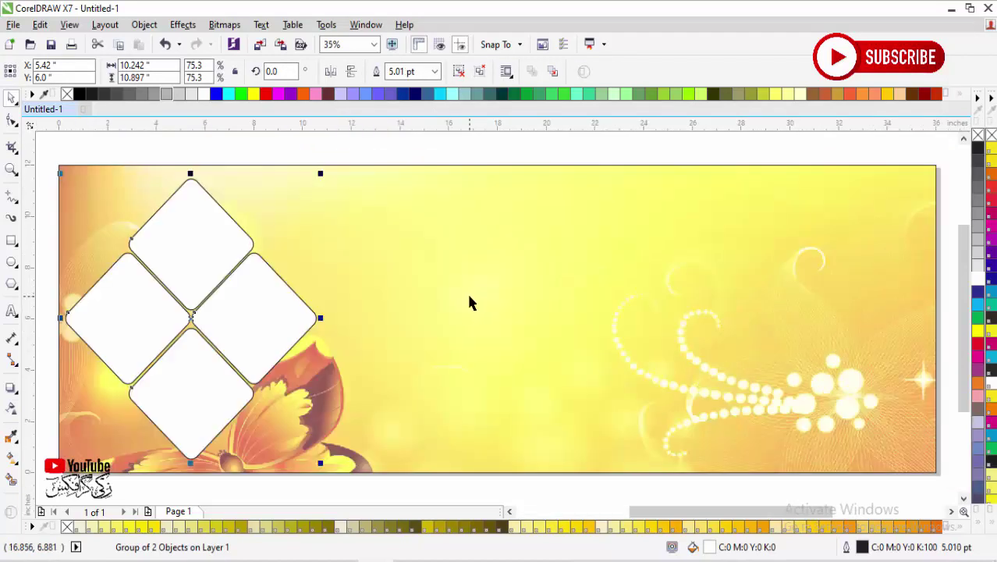
click(12, 197)
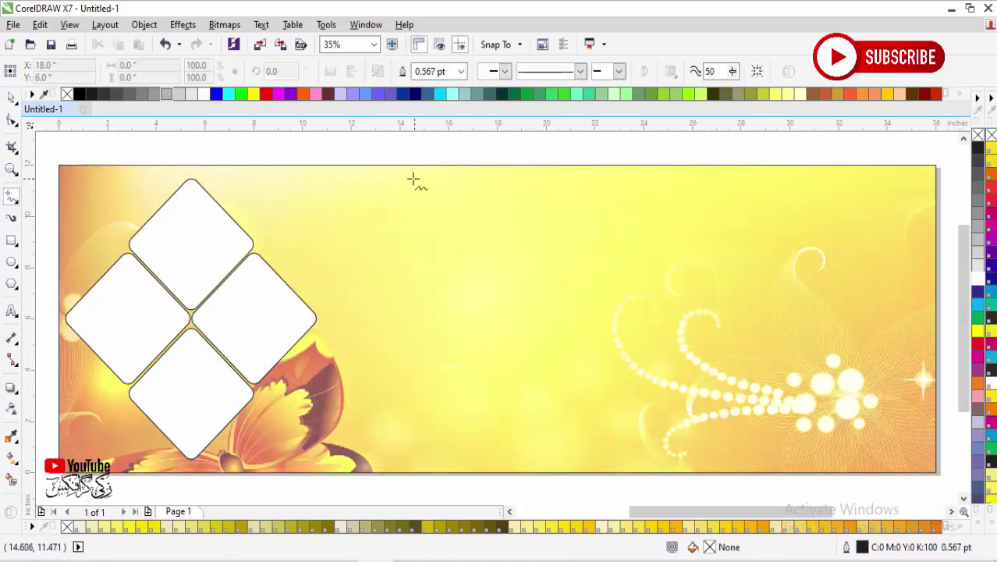
click(469, 182)
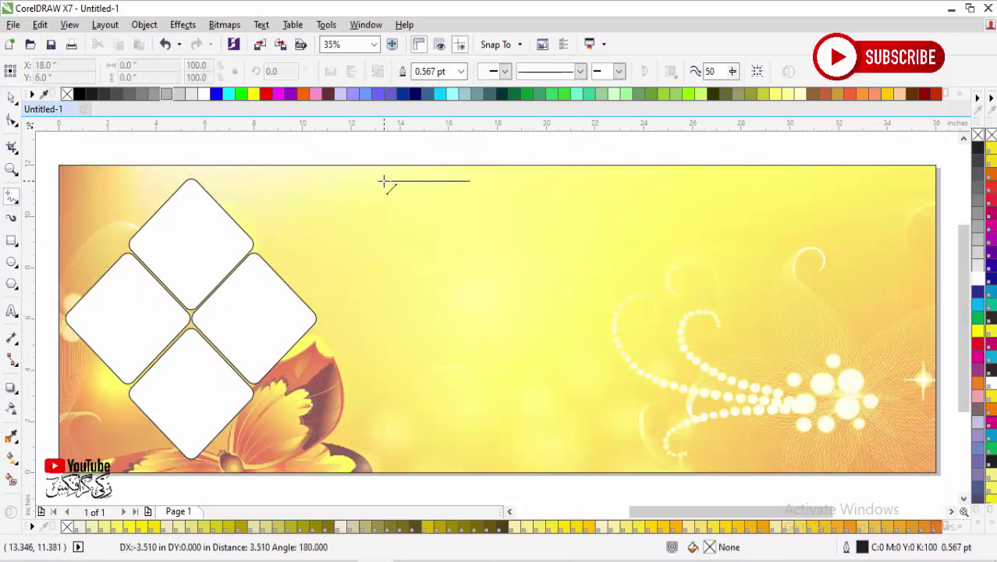
click(384, 181)
click(383, 181)
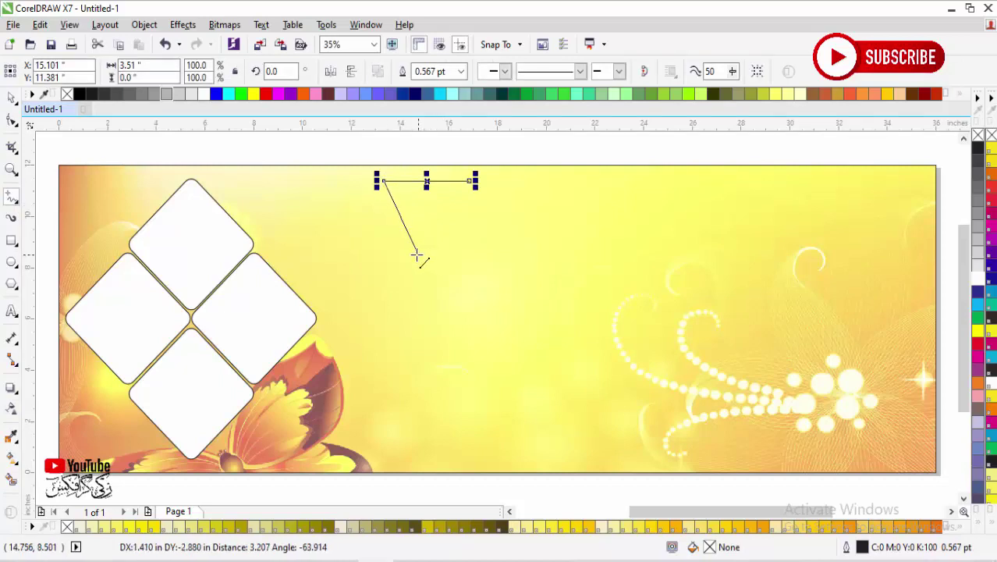
click(331, 257)
click(413, 341)
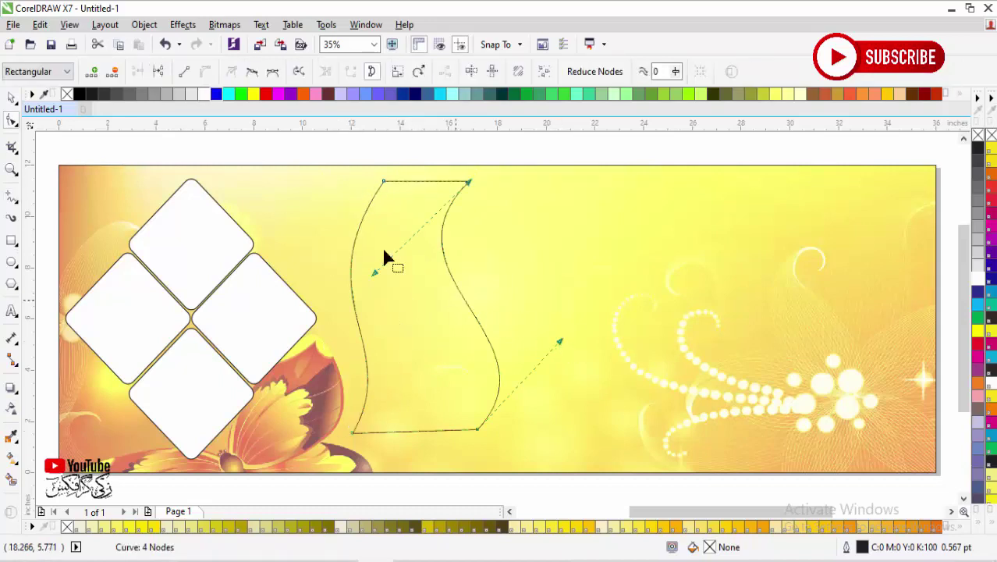
Step: Adjust the curve handles on both wavy sides to narrow the shape's lower part to about 5.4 inches overall width
click(383, 182)
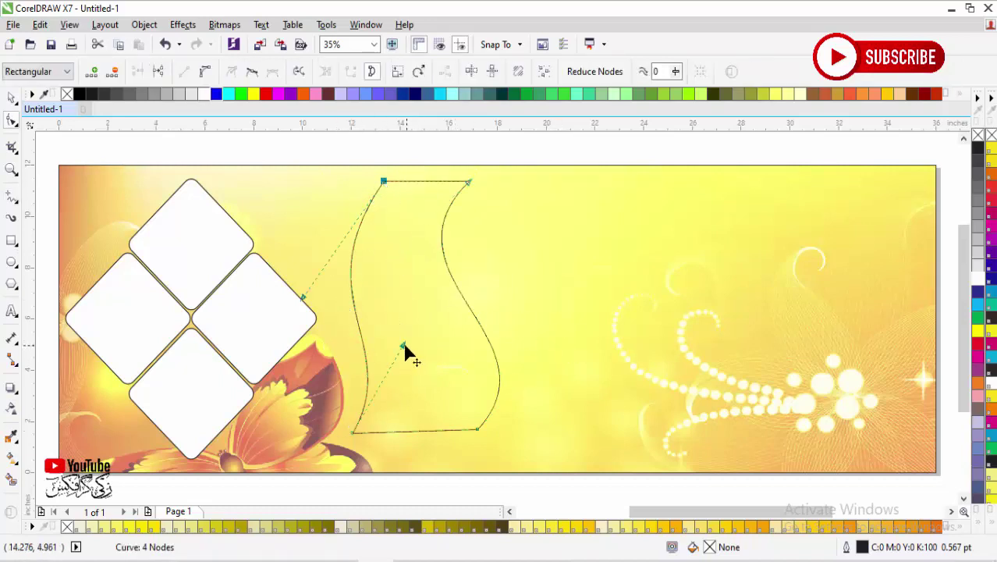
drag(403, 348, 432, 380)
click(477, 429)
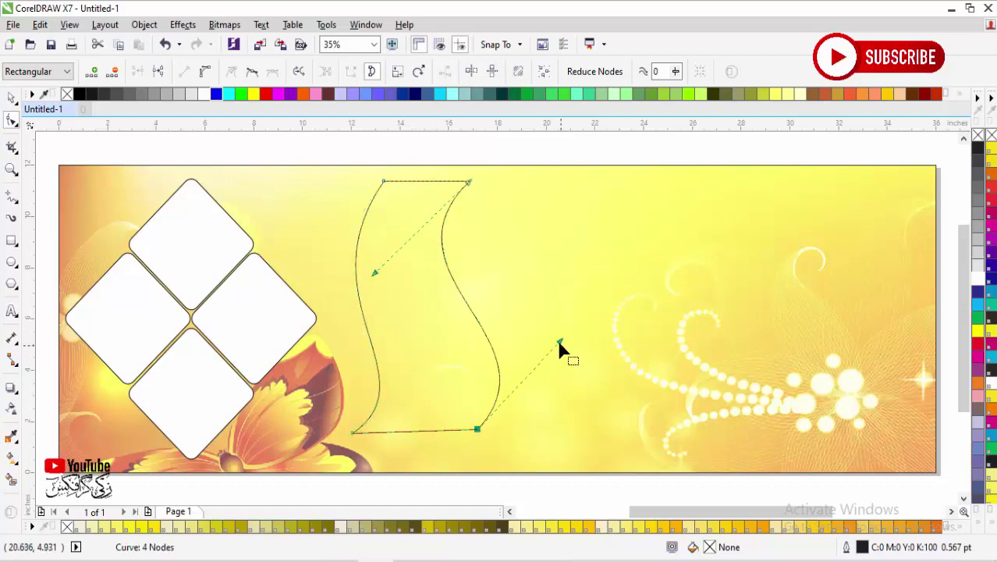
drag(559, 343, 514, 338)
key(space)
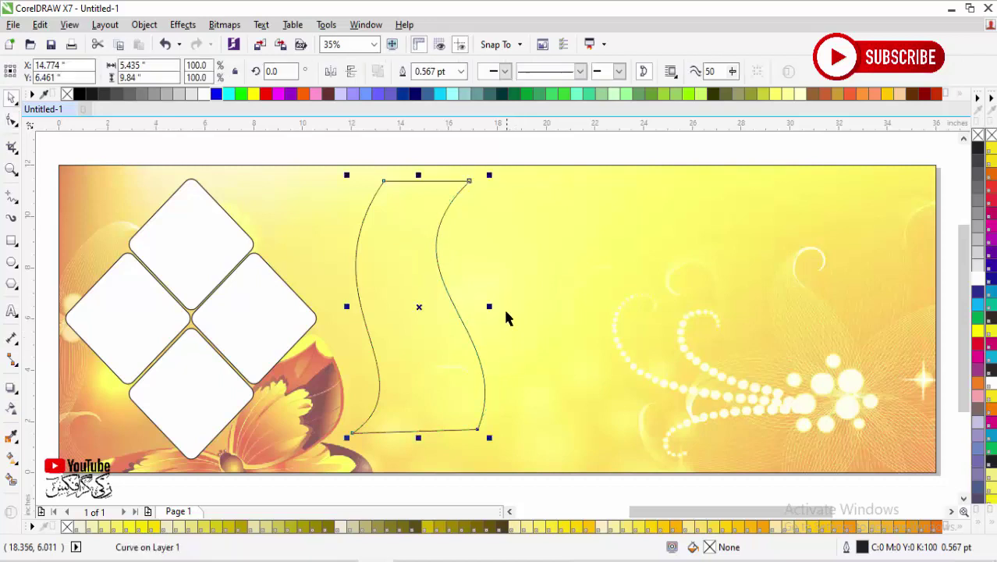
Step: Centre the wavy shape vertically on the banner background and enlarge it proportionally to about 6 × 10.9 inches
click(454, 140)
click(441, 267)
click(438, 276)
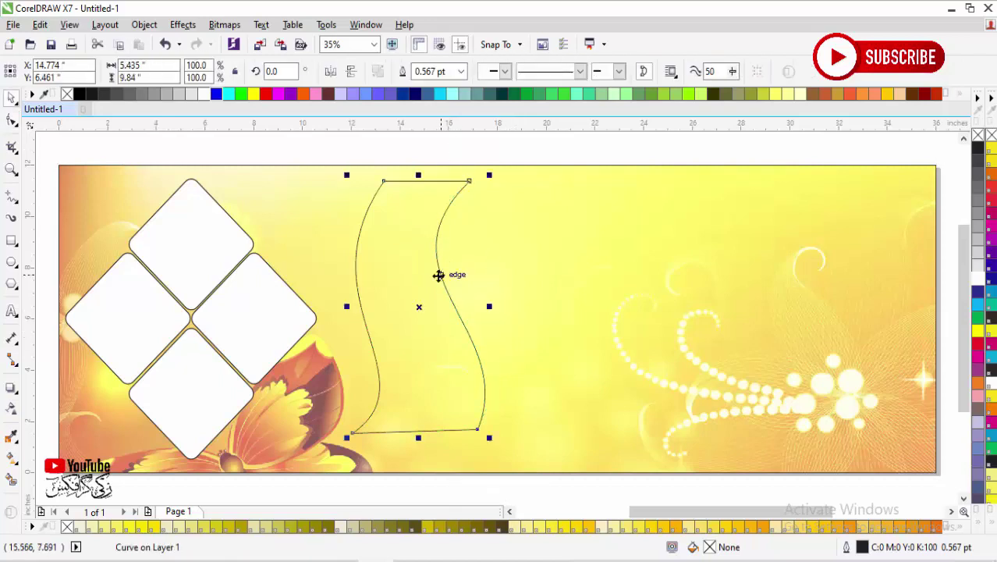
shift+click(527, 327)
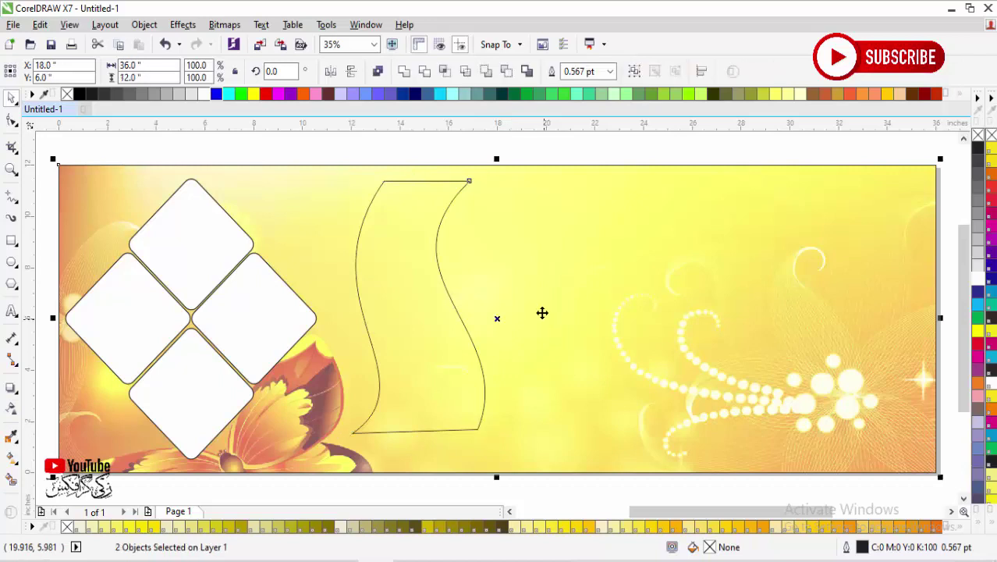
key(e)
click(471, 162)
click(438, 275)
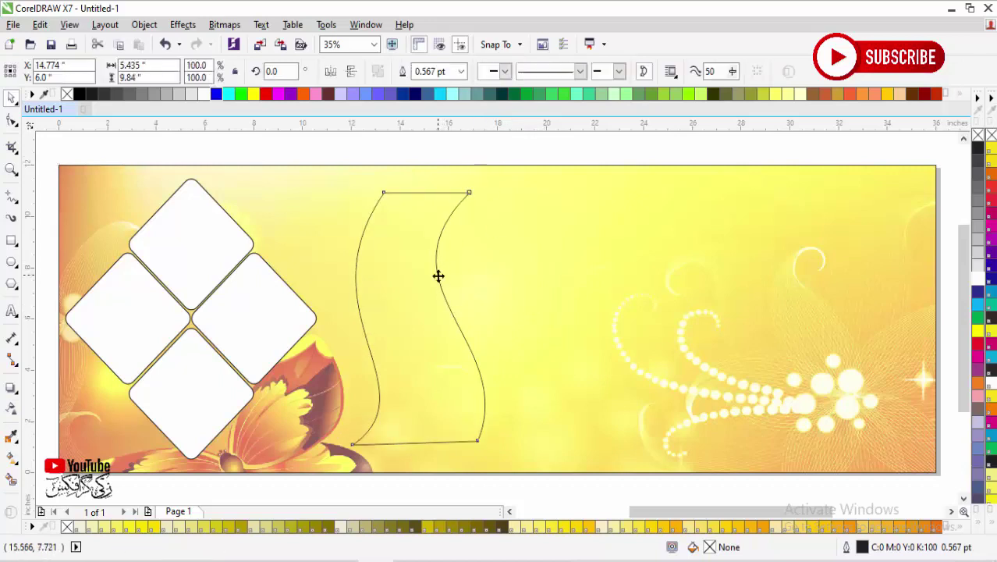
drag(492, 188, 497, 173)
Step: Move the wavy shape closer to the diamonds and fill it with white
drag(420, 320, 388, 320)
click(978, 277)
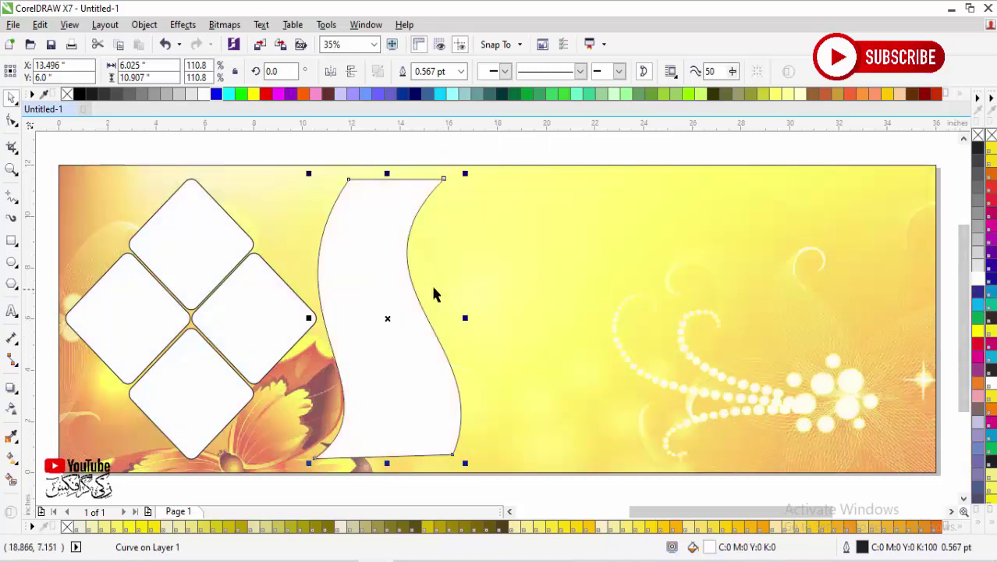
click(479, 161)
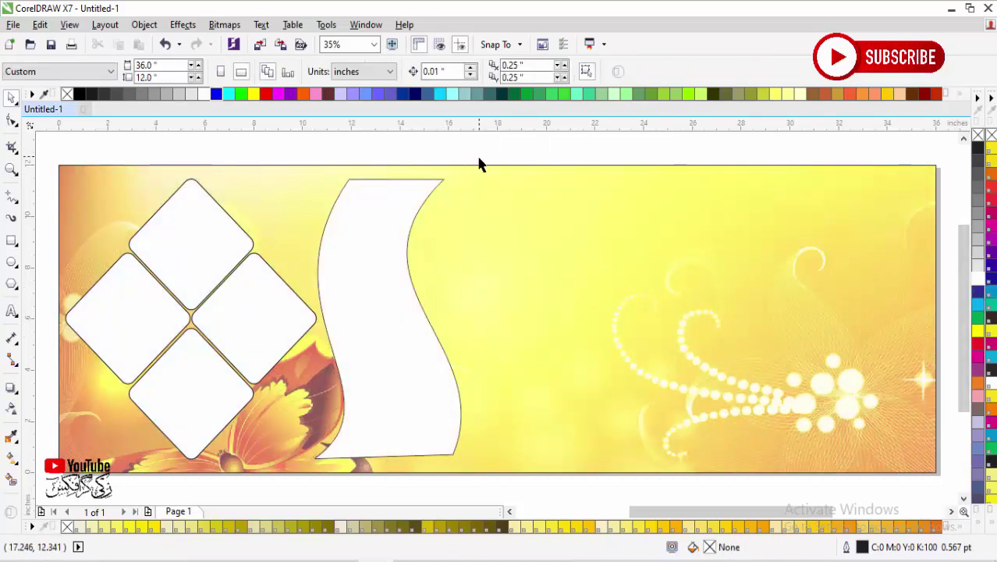
Step: Draw a rectangle about 5.3 × 4 inches right of the wavy shape and skew it horizontally into a right-leaning parallelogram
click(13, 244)
drag(464, 191, 595, 295)
key(space)
key(space)
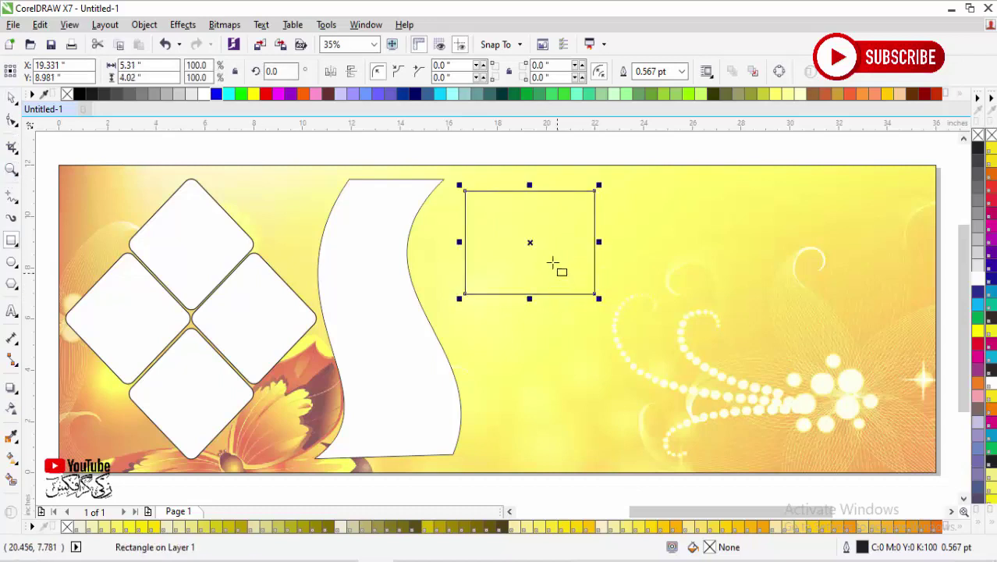
click(530, 242)
drag(532, 190, 557, 196)
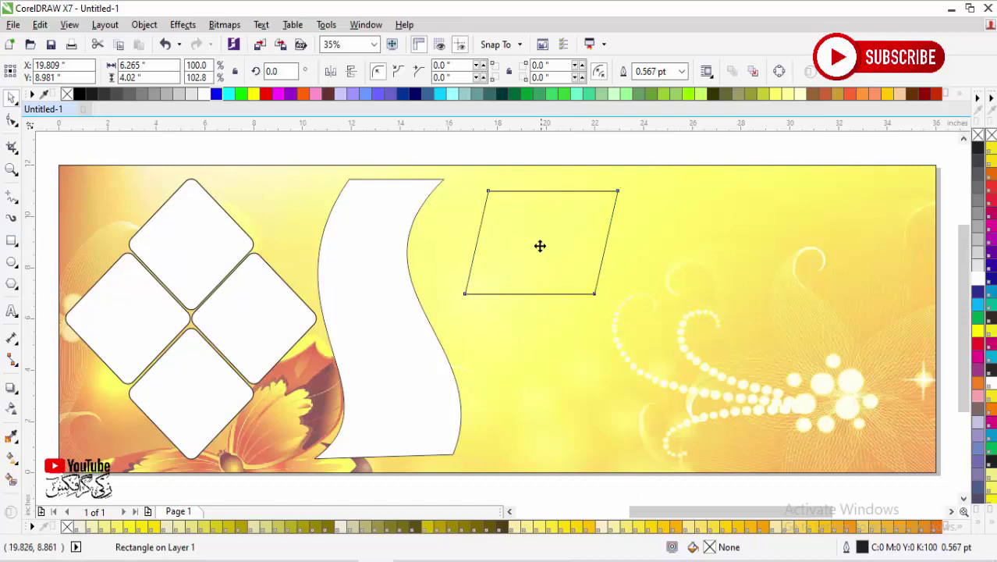
Step: Stack two evenly spaced copies of the parallelogram straight below the first one
drag(538, 245, 538, 342)
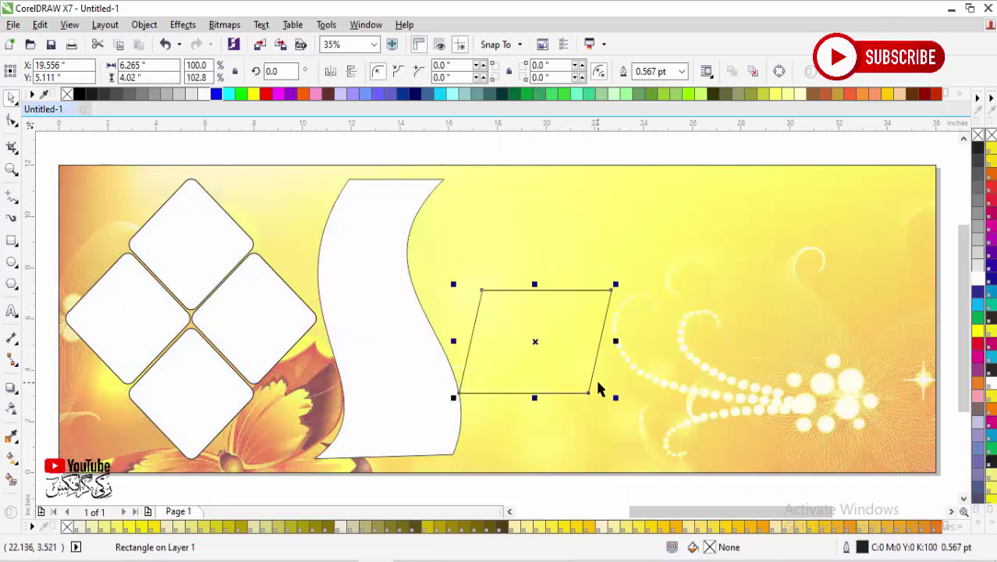
key(ctrl+z)
drag(534, 232, 540, 343)
key(ctrl+d)
scroll(692, 428, down, 2)
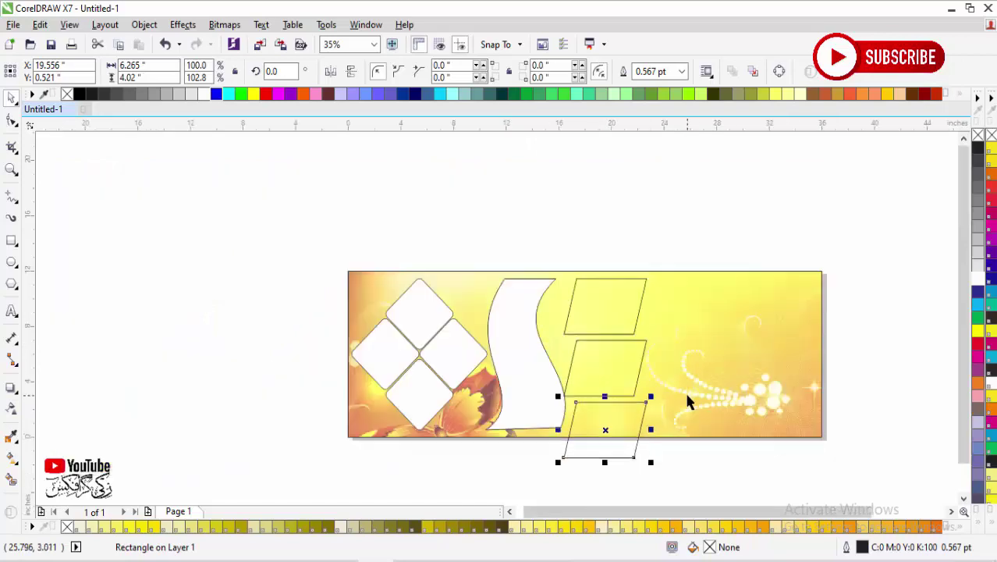
Step: Scale the three parallelograms together to about 5.3 × 10.95 inches so the column fits within the banner's height
drag(669, 495, 557, 273)
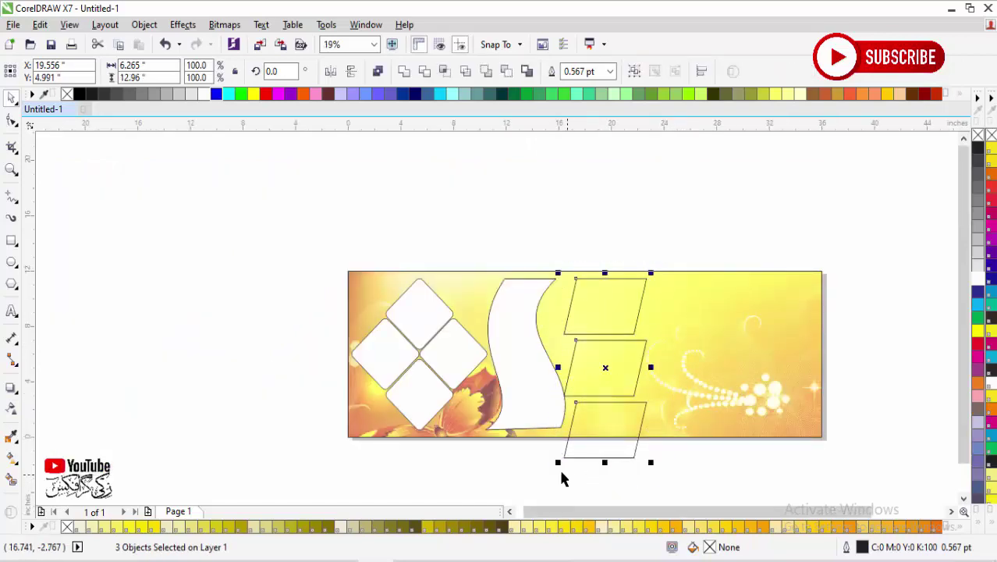
drag(558, 465, 575, 414)
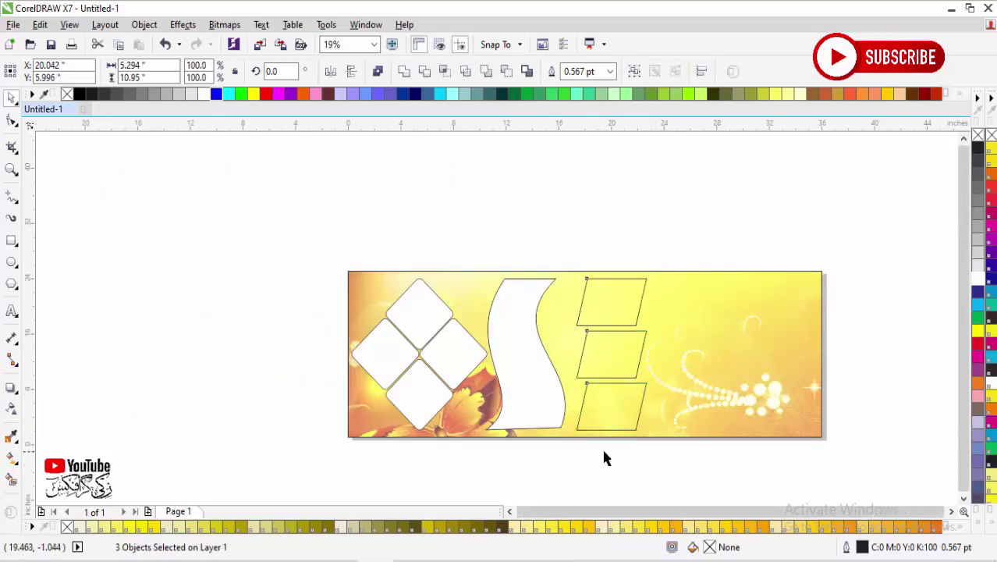
scroll(602, 447, up, 2)
click(543, 152)
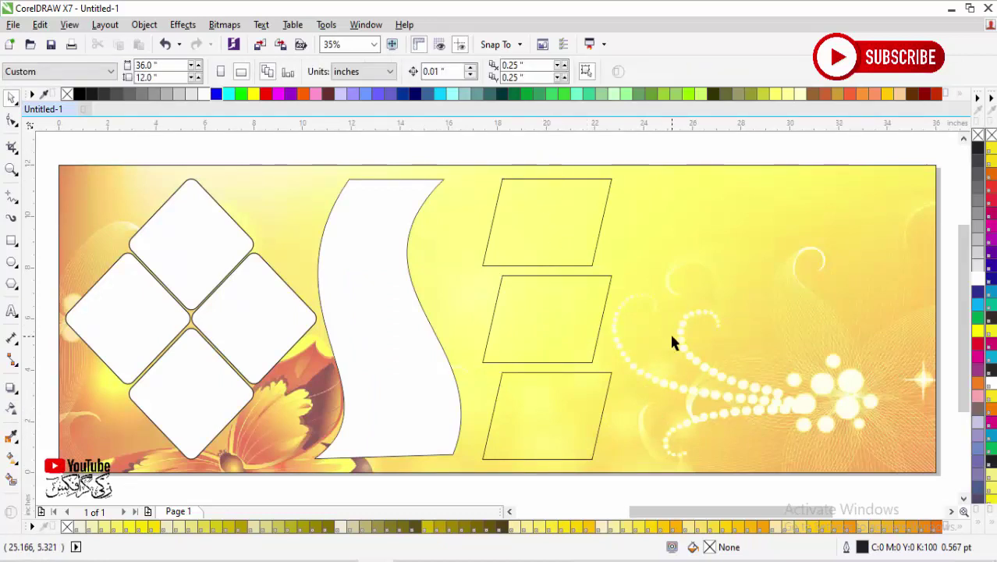
Step: Draw a full-height rectangle over the banner's right end and widen it inward to about 12.1 × 12 inches
key(F2)
drag(586, 154, 923, 487)
scroll(735, 403, down, 2)
drag(677, 355, 437, 483)
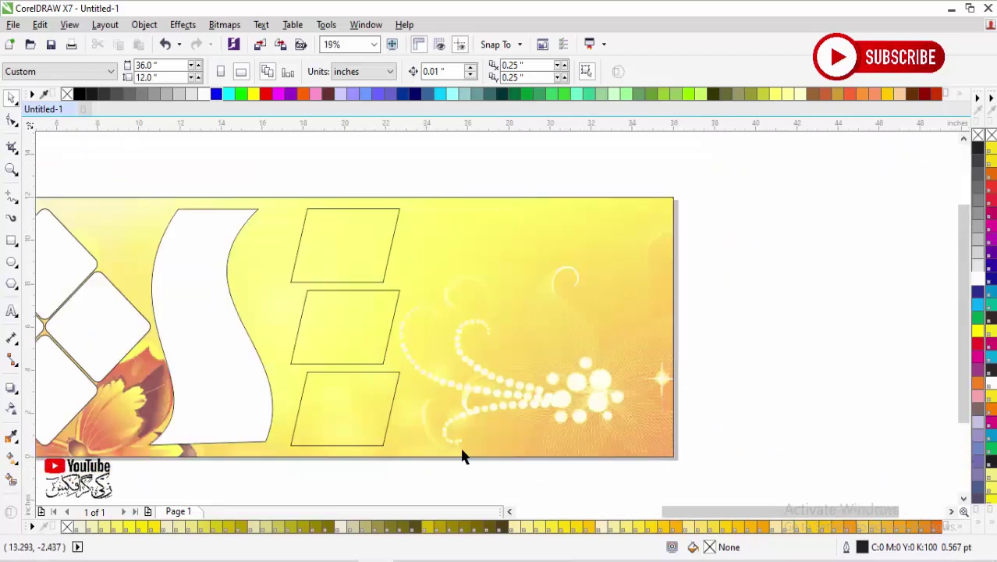
click(16, 205)
click(12, 244)
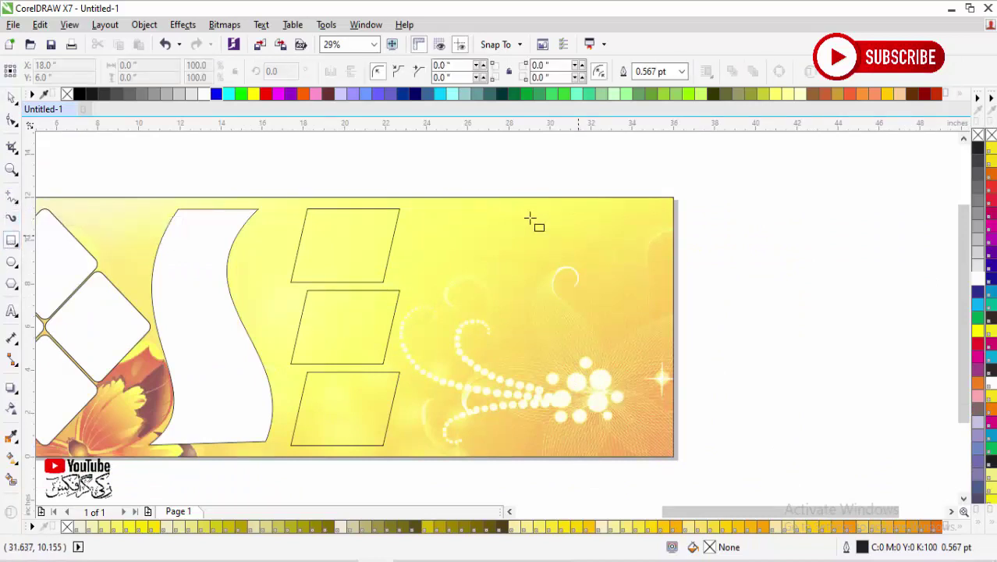
mouse_move(444, 197)
mouse_down()
mouse_move(647, 394)
mouse_move(674, 456)
mouse_up()
key(space)
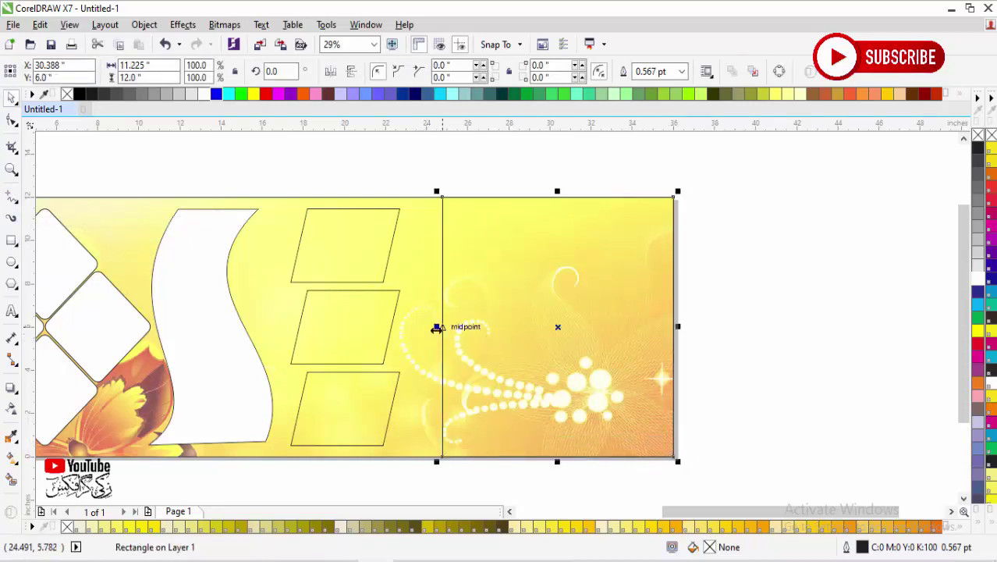
drag(436, 328, 418, 327)
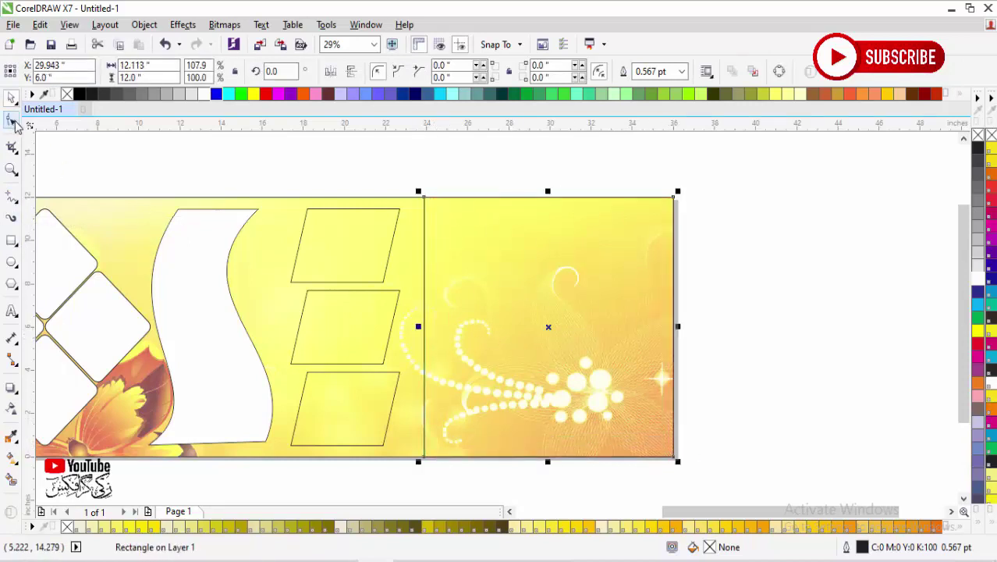
Step: Convert the rectangle to curves and pull an added node on its inner edge out over the parallelograms
click(12, 121)
key(ctrl+q)
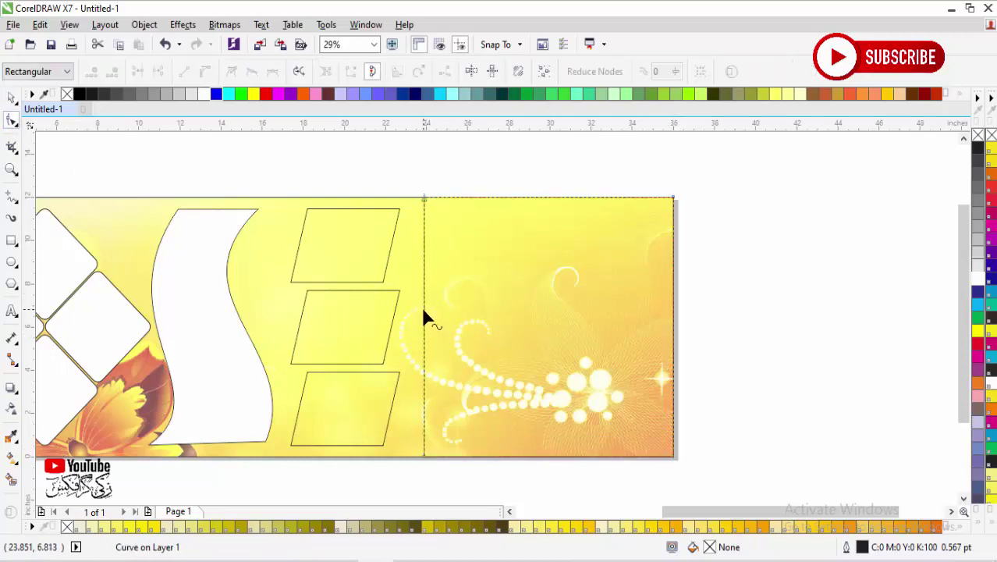
double_click(424, 313)
drag(424, 313, 282, 316)
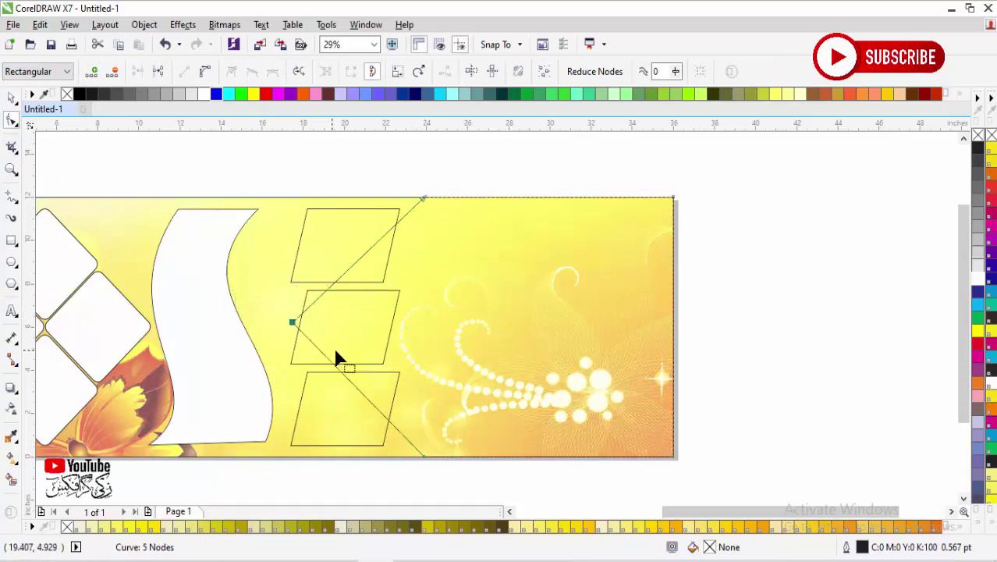
key(ctrl+z)
key(ctrl+shift+z)
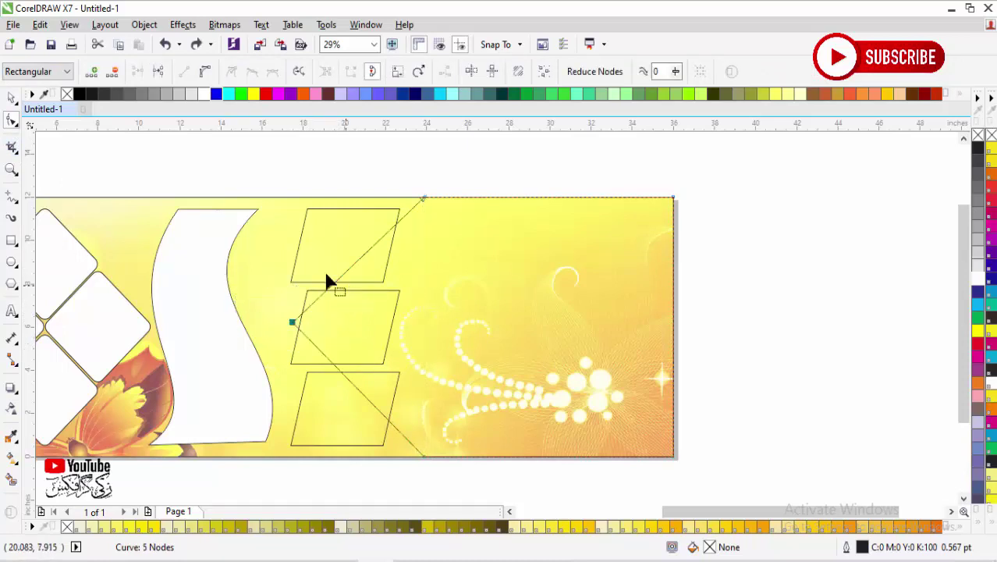
Step: Delete the added node and bend the panel's inner edge into a gentle S-curve with its handles
click(207, 72)
key(Delete)
drag(319, 356, 495, 252)
click(421, 201)
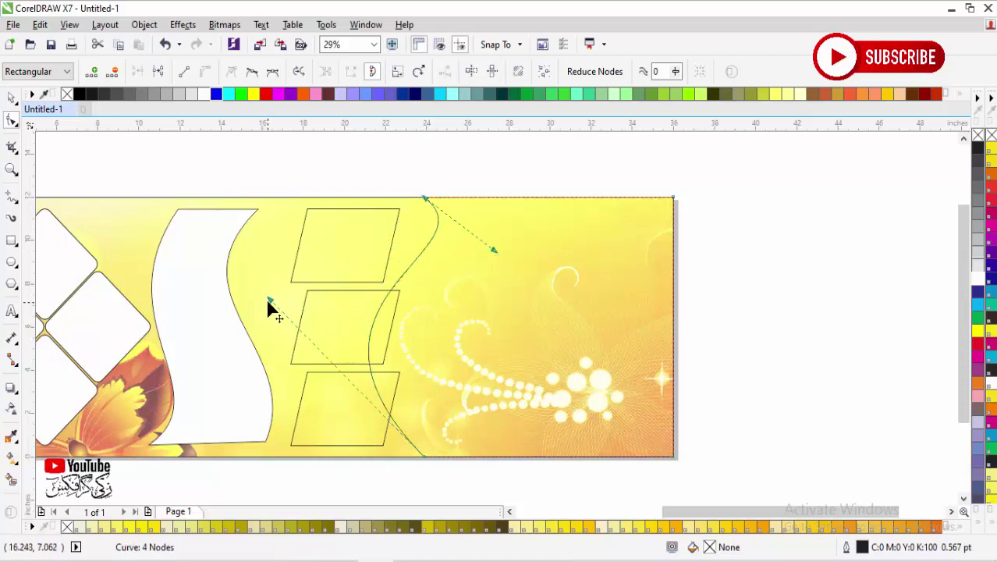
drag(272, 306, 371, 365)
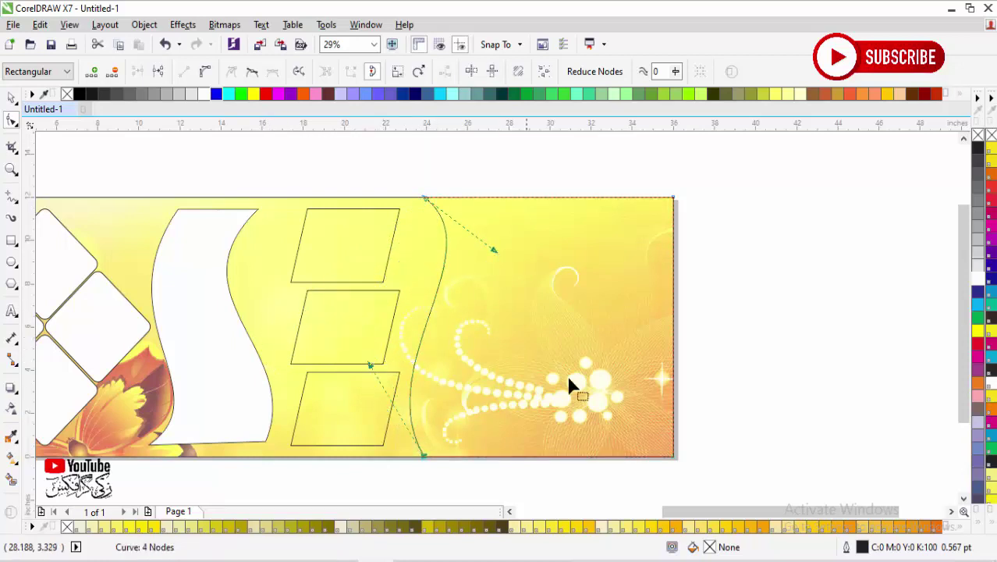
Step: Fill the curved panel at the banner's right end with white
click(977, 279)
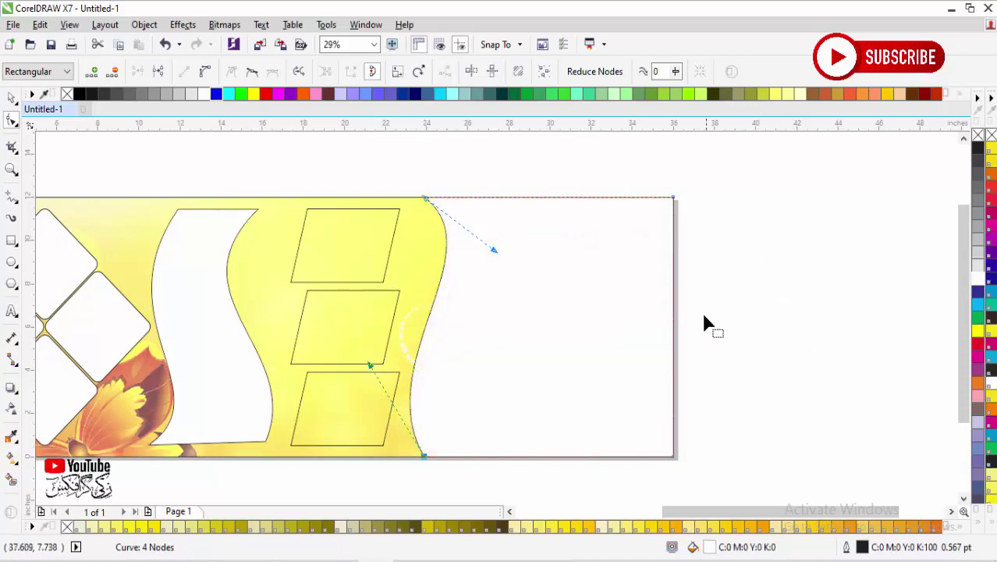
key(space)
key(F4)
key(space)
Step: Fill each of the three stacked parallelograms with white
click(560, 261)
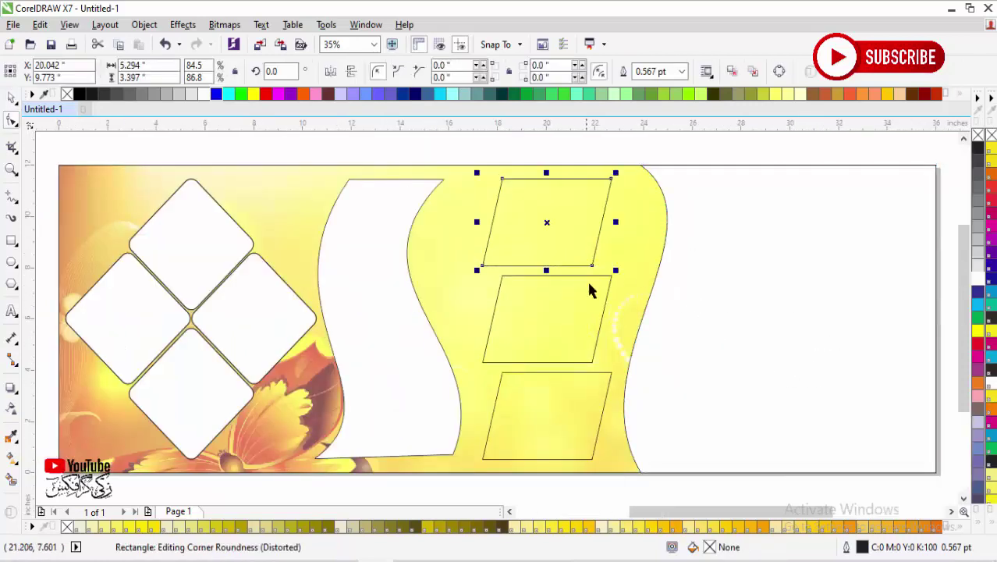
key(space)
drag(545, 262, 545, 358)
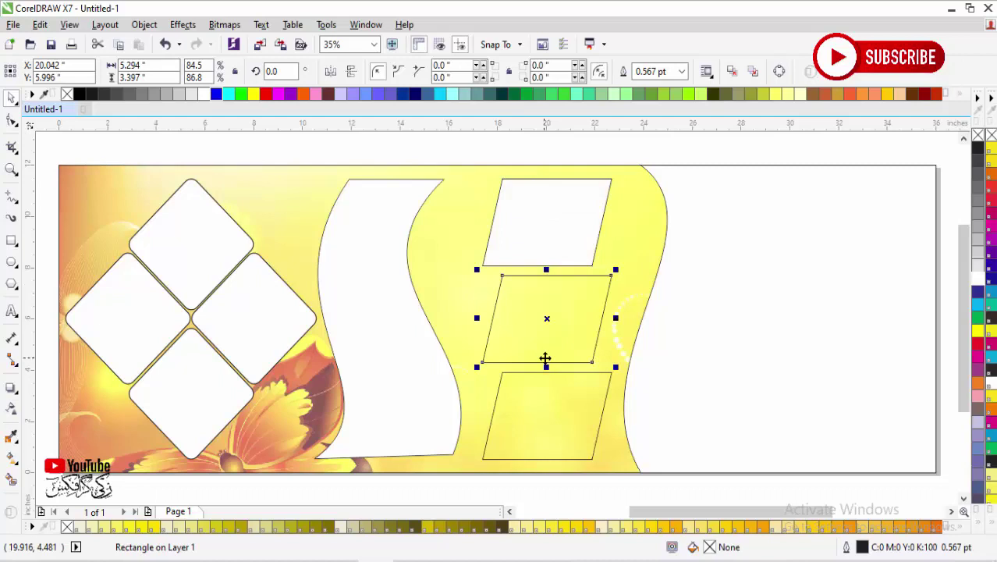
click(978, 280)
click(584, 399)
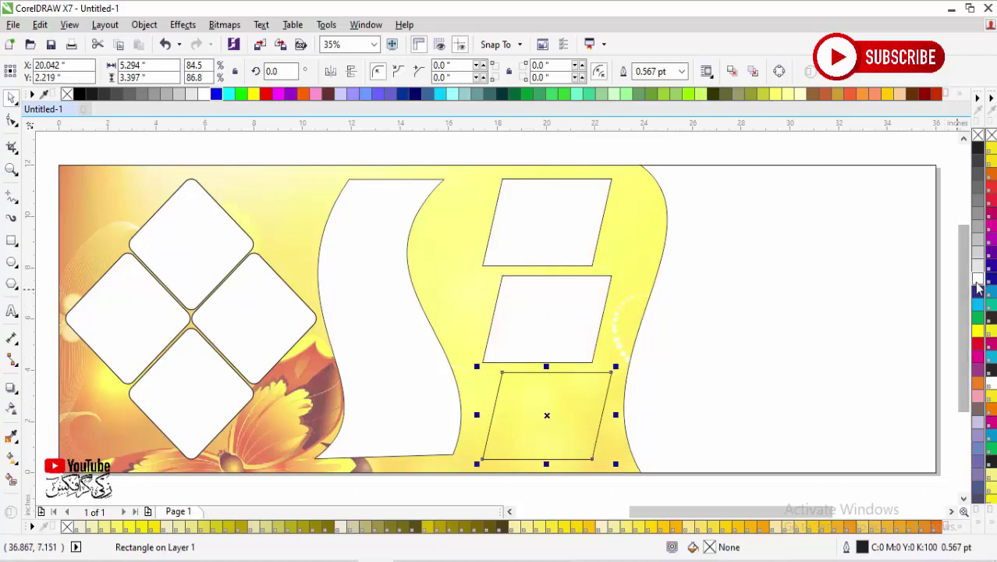
click(978, 279)
Step: Give the three stacked parallelograms a 5 pt outline placed behind the fill
drag(459, 154, 637, 480)
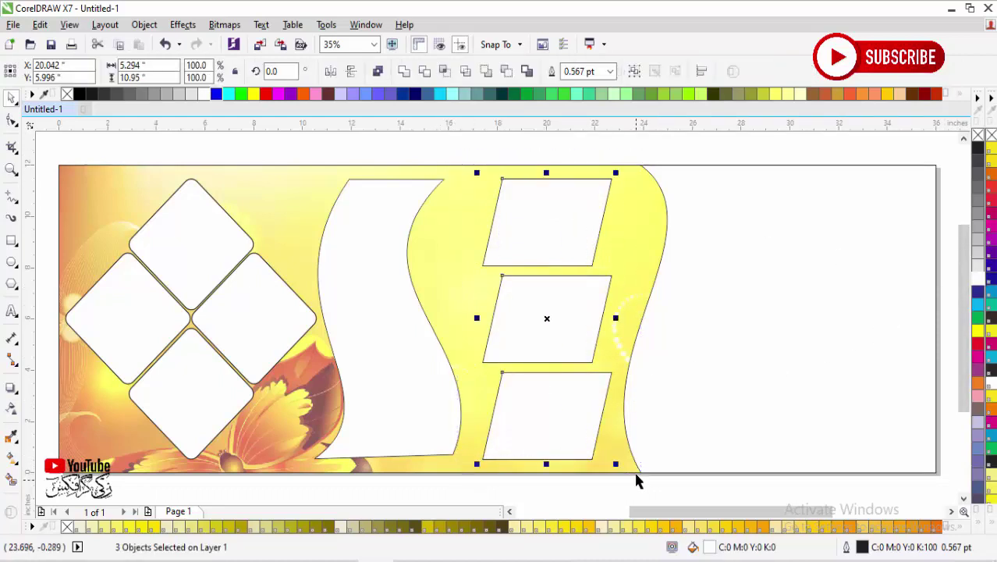
key(F12)
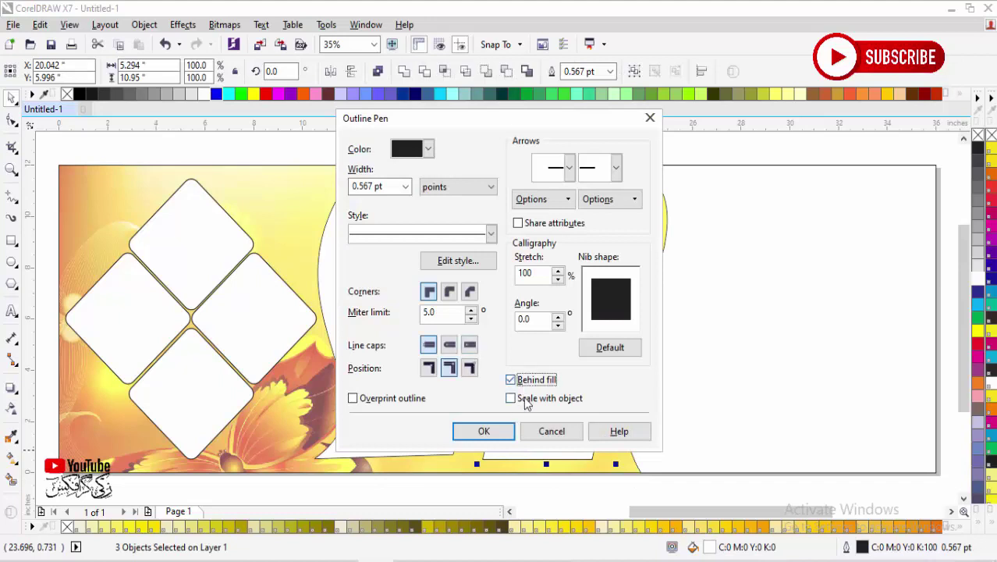
text(5)
key(Return)
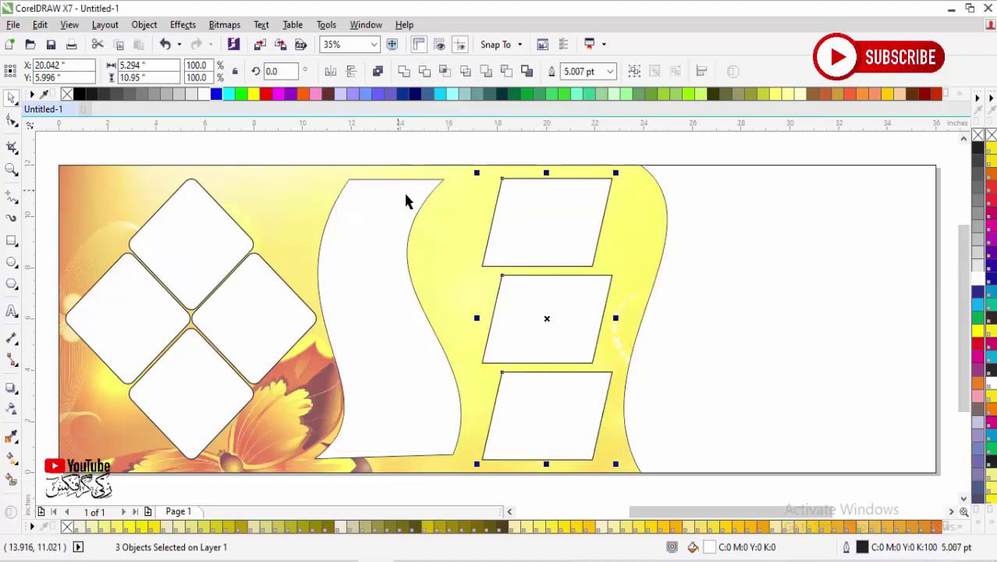
Step: Set the outline of the white wavy shape between the diamonds and the parallelograms to 5 pt
click(375, 276)
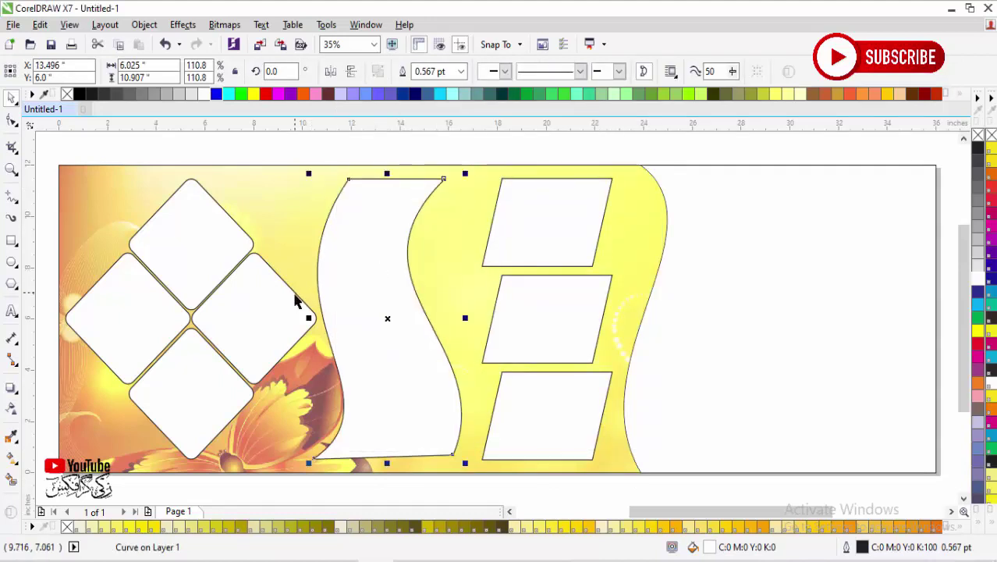
scroll(346, 303, down, 2)
scroll(346, 303, up, 2)
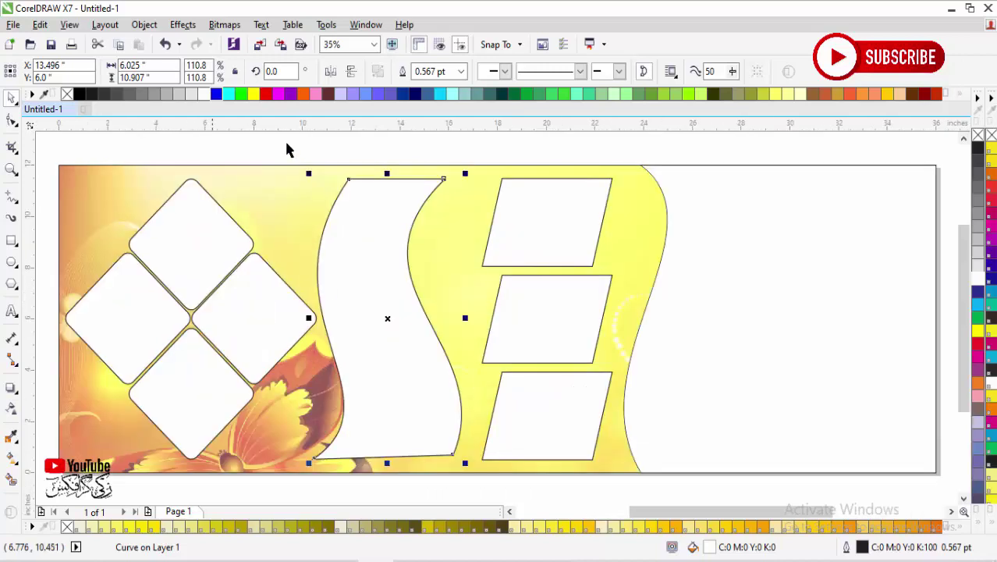
click(593, 154)
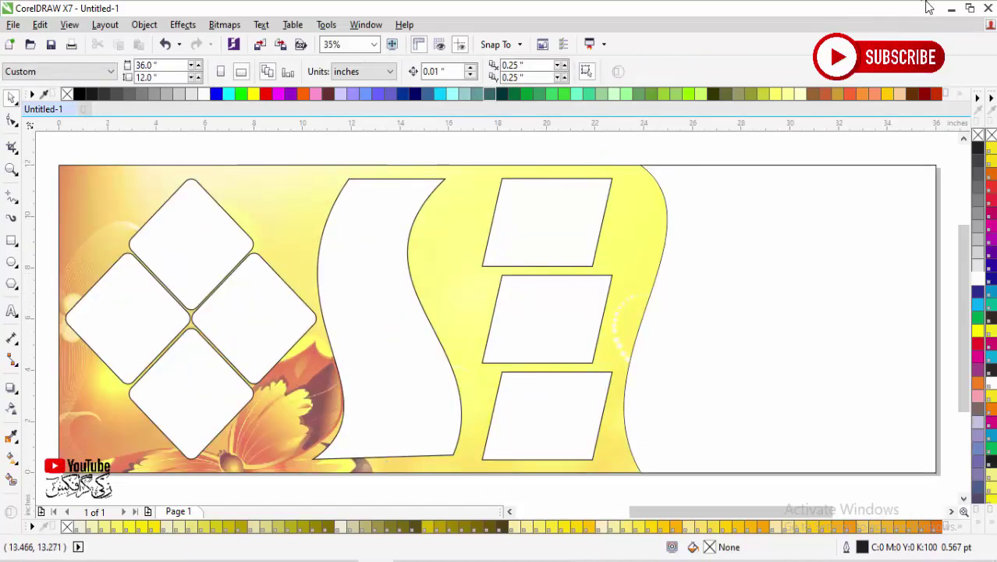
Step: Switch to the bridal 2019 folder, select six bridal photos and bring them into the banner document
click(125, 559)
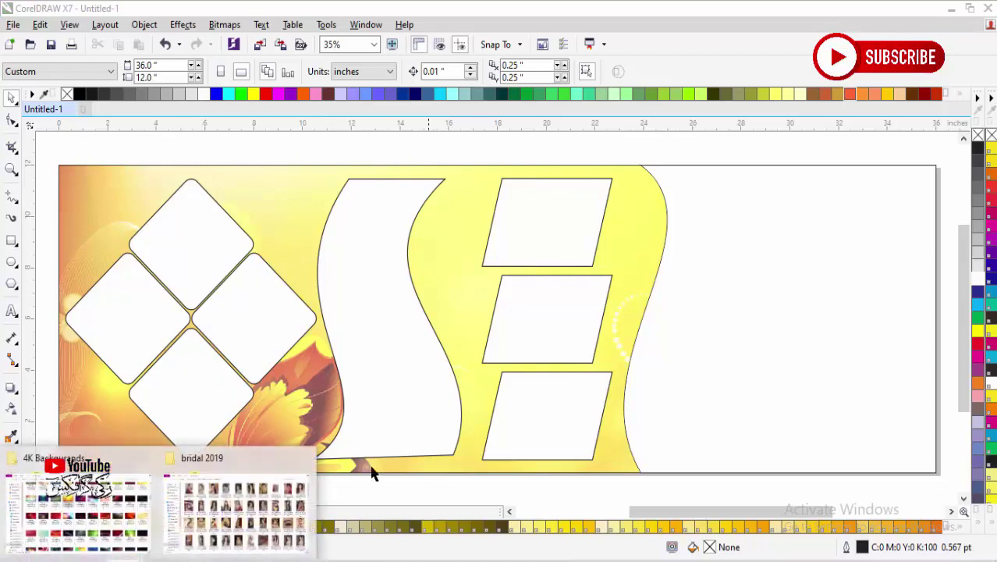
click(299, 455)
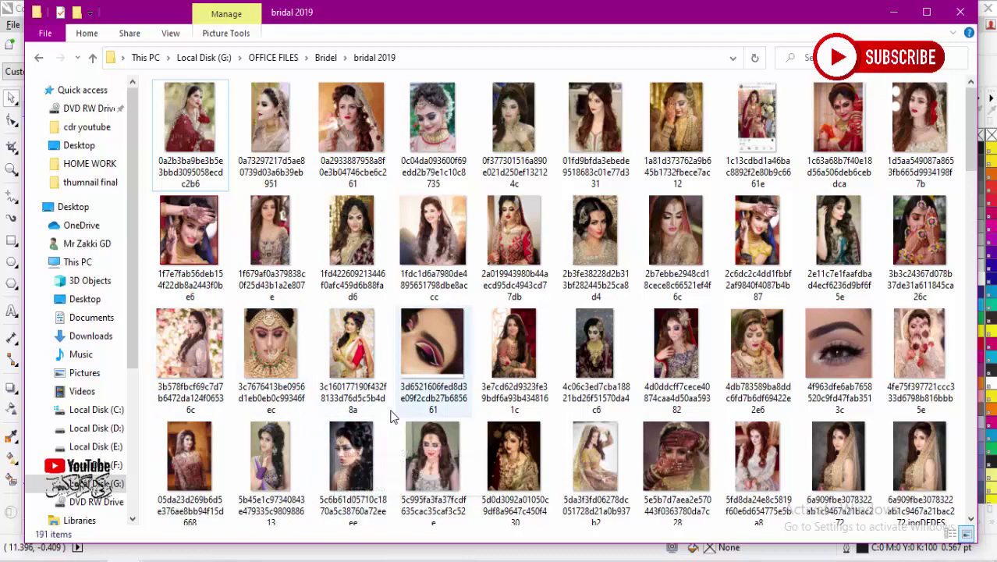
click(605, 466)
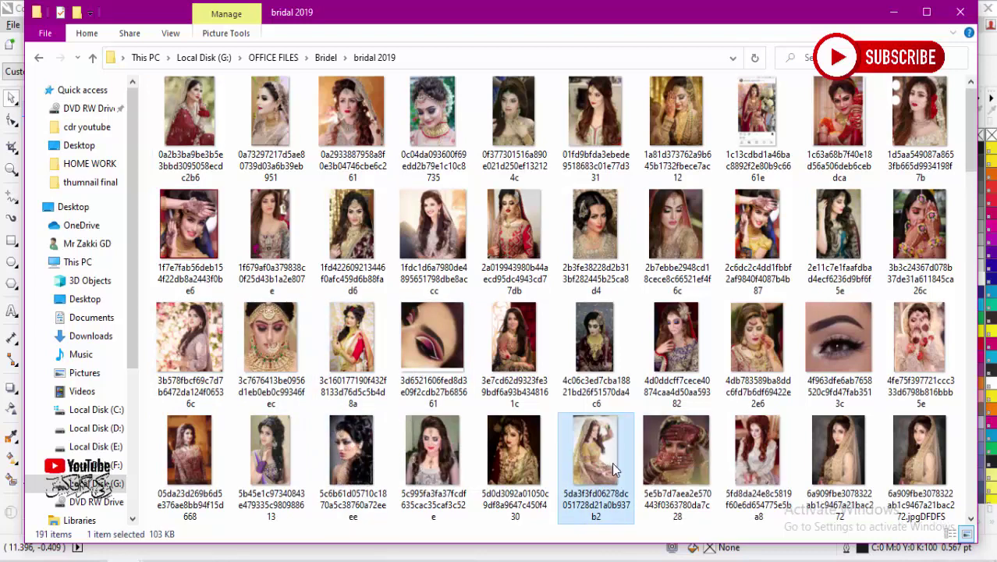
ctrl+click(755, 347)
ctrl+click(687, 355)
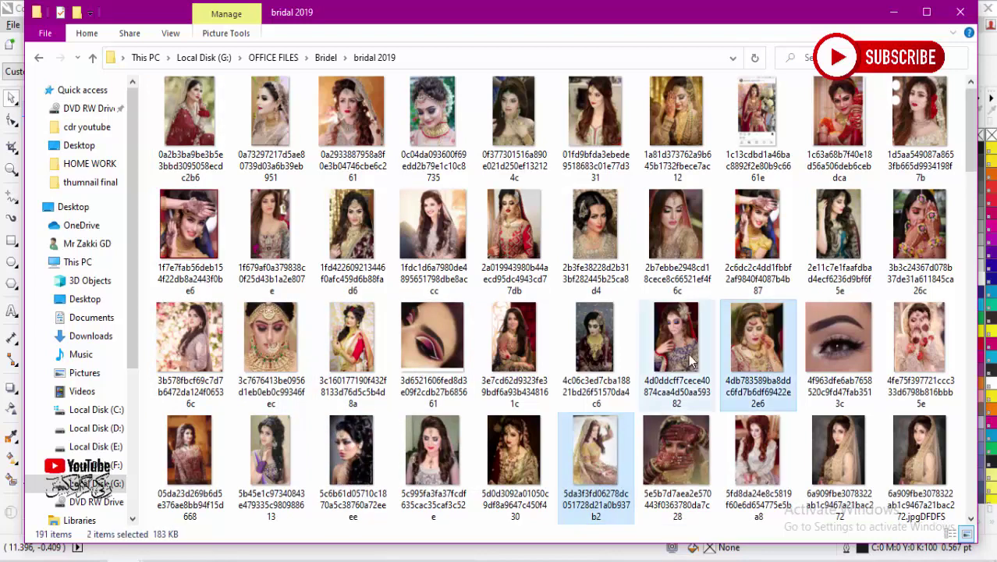
ctrl+click(926, 355)
ctrl+click(919, 128)
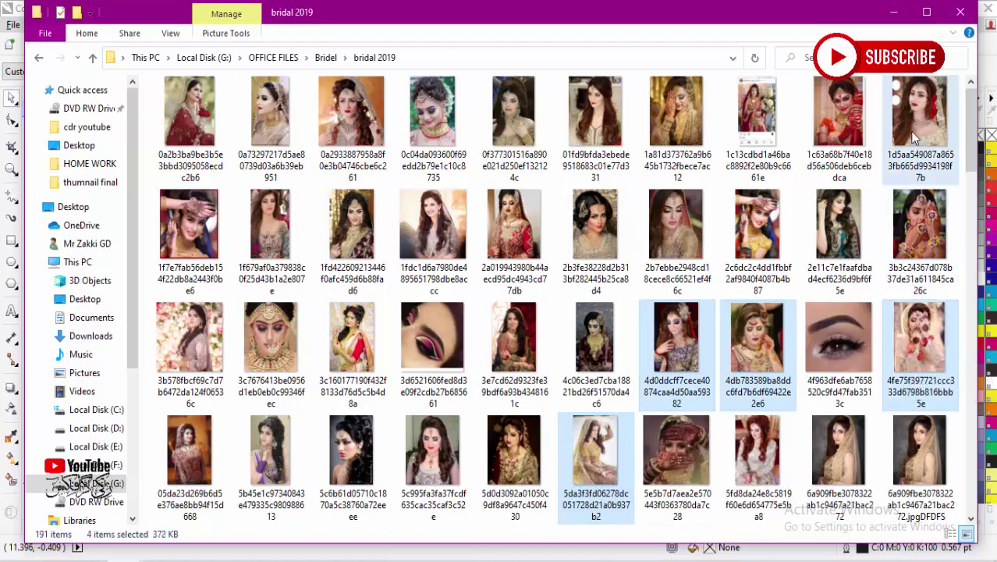
ctrl+click(851, 137)
drag(851, 136, 215, 322)
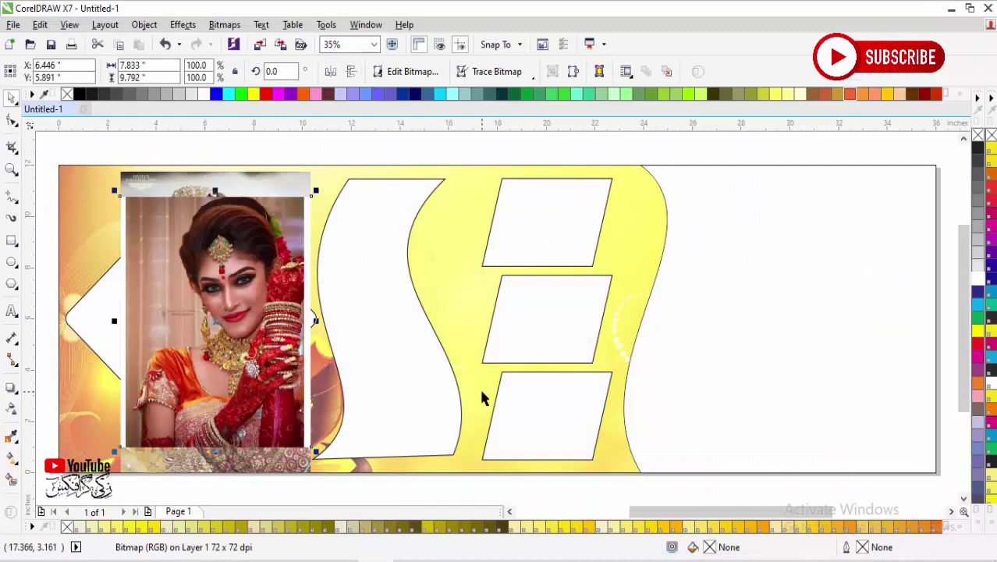
Step: Spread the stacked bridal photos apart around the banner so each one can be reached
scroll(482, 390, down, 2)
drag(337, 354, 448, 257)
drag(364, 376, 399, 180)
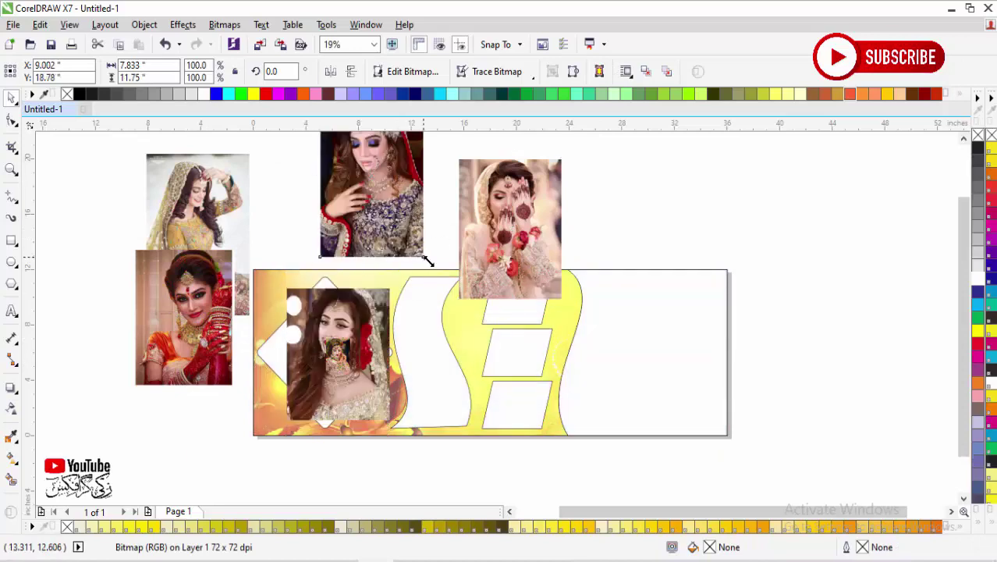
drag(338, 355, 378, 435)
drag(478, 451, 488, 457)
Step: Ungroup the outer group of the four diamond frames
click(352, 304)
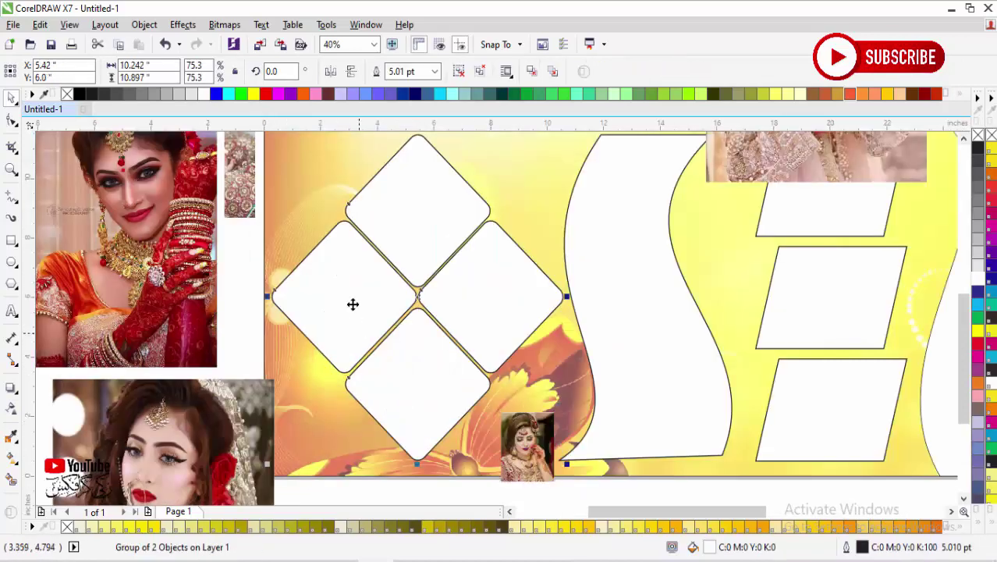
click(468, 412)
Step: Try to PowerClip the small bridal photo inside the still-grouped three diamond frames
click(529, 447)
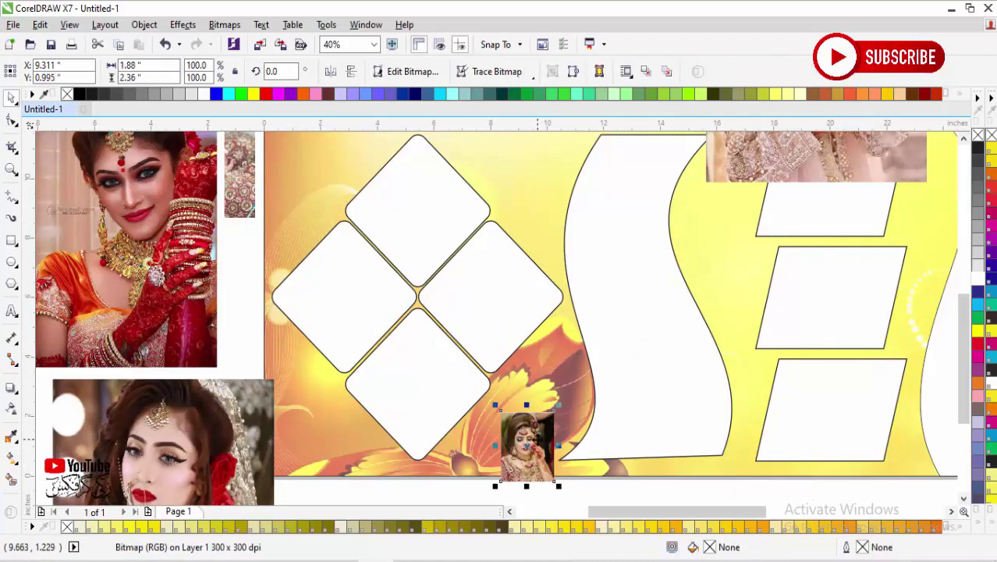
right_click(536, 442)
click(571, 12)
click(318, 278)
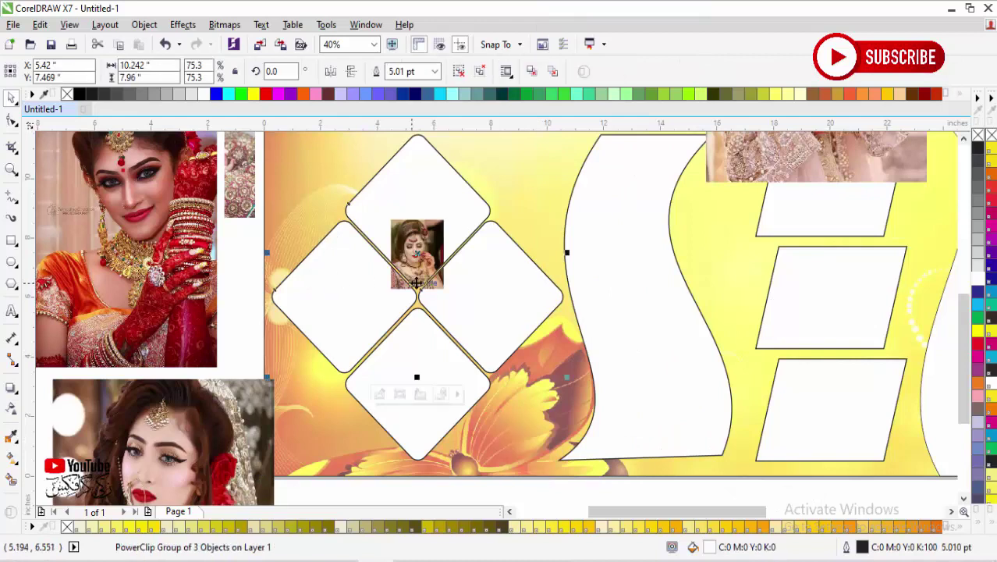
key(ctrl+z)
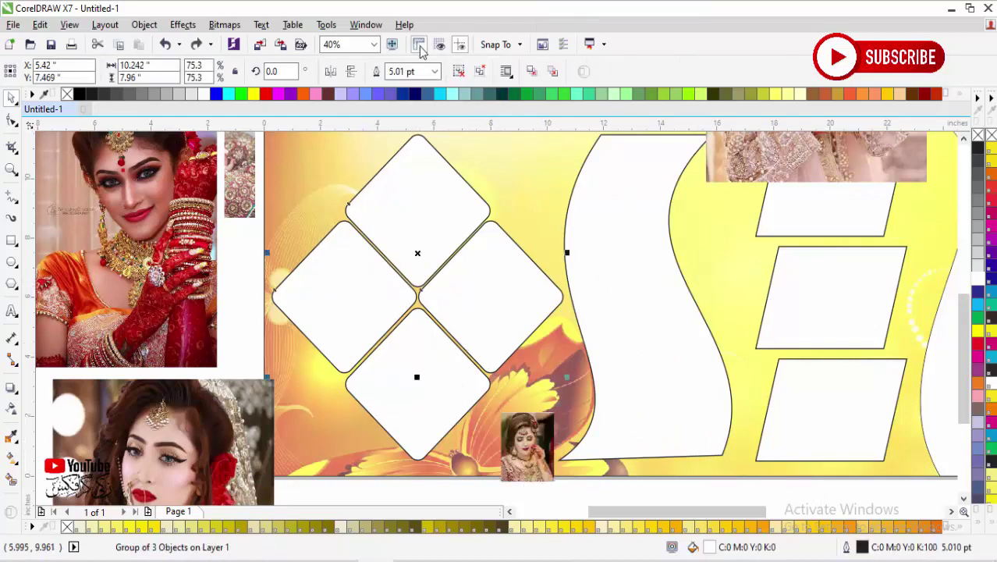
Step: Ungroup the remaining three diamond frames into separate shapes
click(459, 73)
click(479, 360)
click(479, 400)
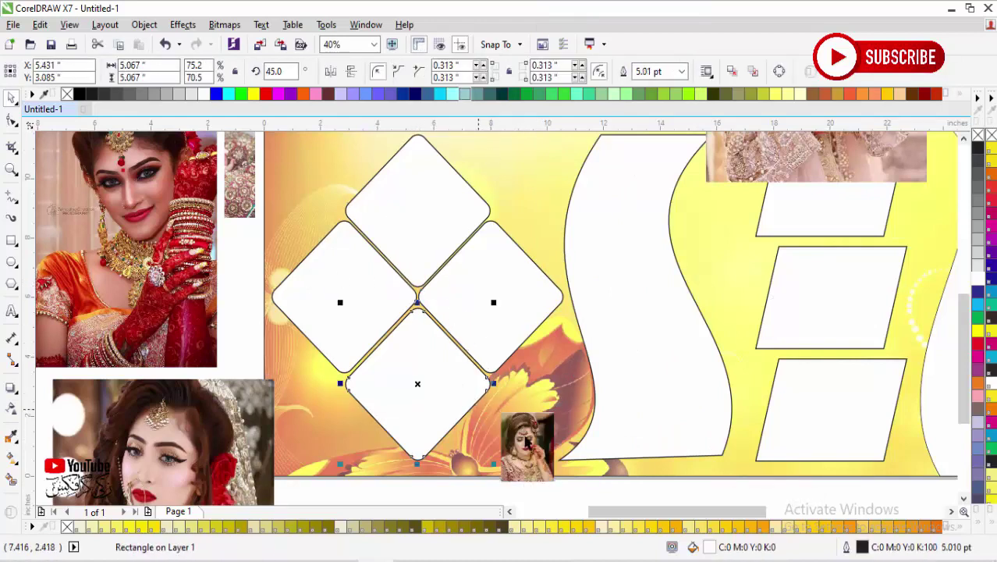
Step: PowerClip the small bridal photo inside the top diamond
click(537, 445)
right_click(535, 442)
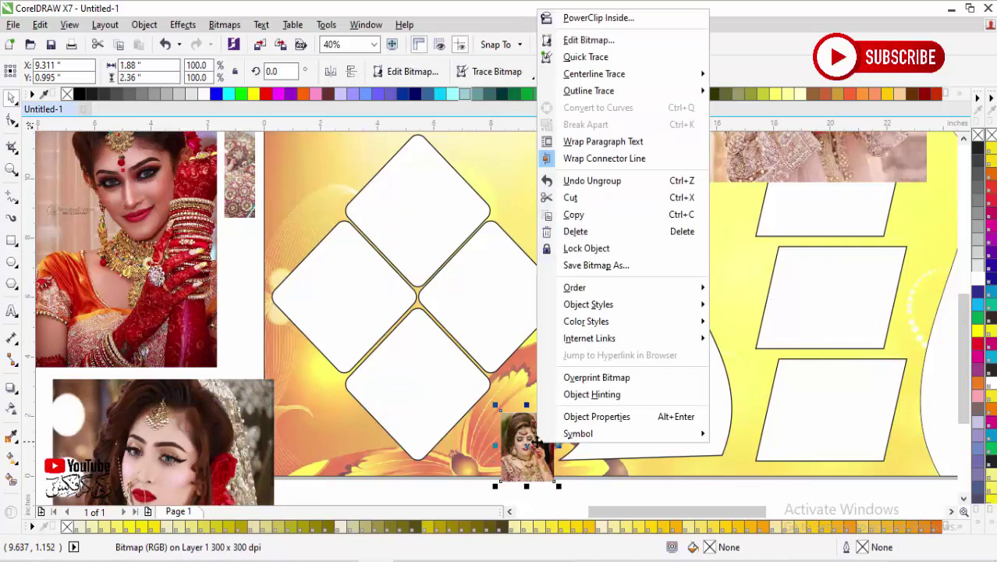
click(589, 17)
click(422, 179)
Step: PowerClip the photo of the bride in red and orange inside the left diamond
click(141, 246)
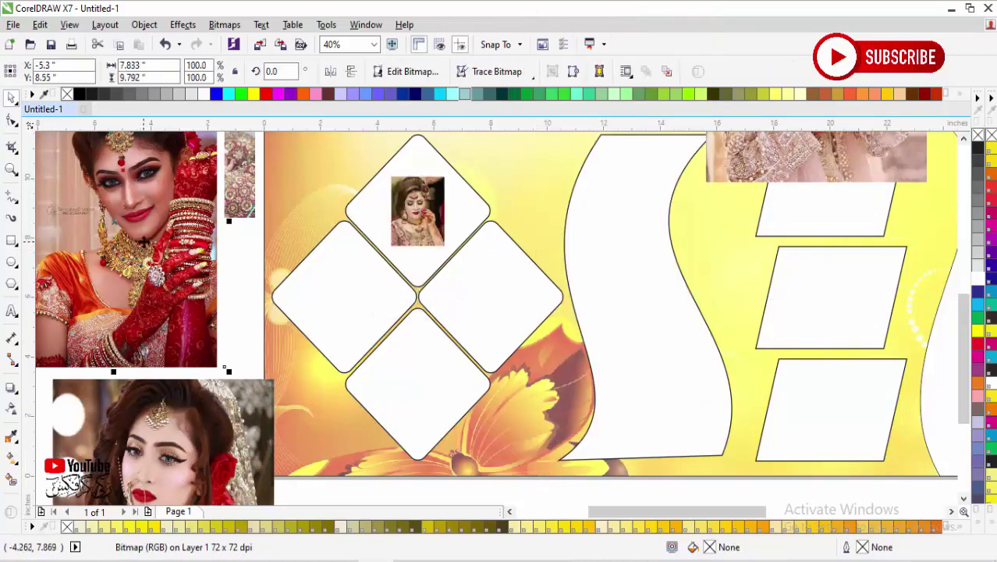
right_click(143, 243)
click(156, 134)
click(289, 270)
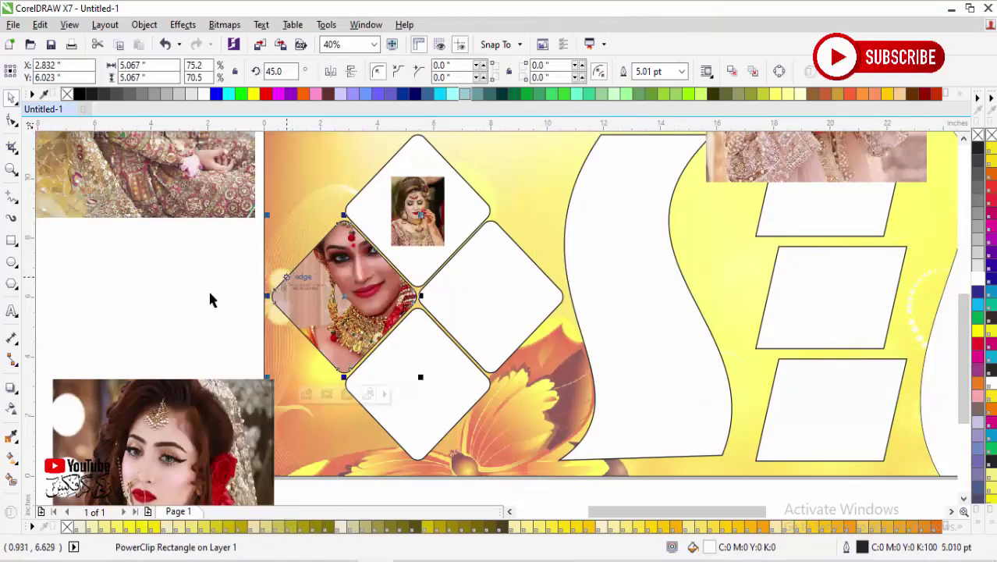
Step: PowerClip the photo of the bride in the yellow dress inside the right diamond
click(167, 443)
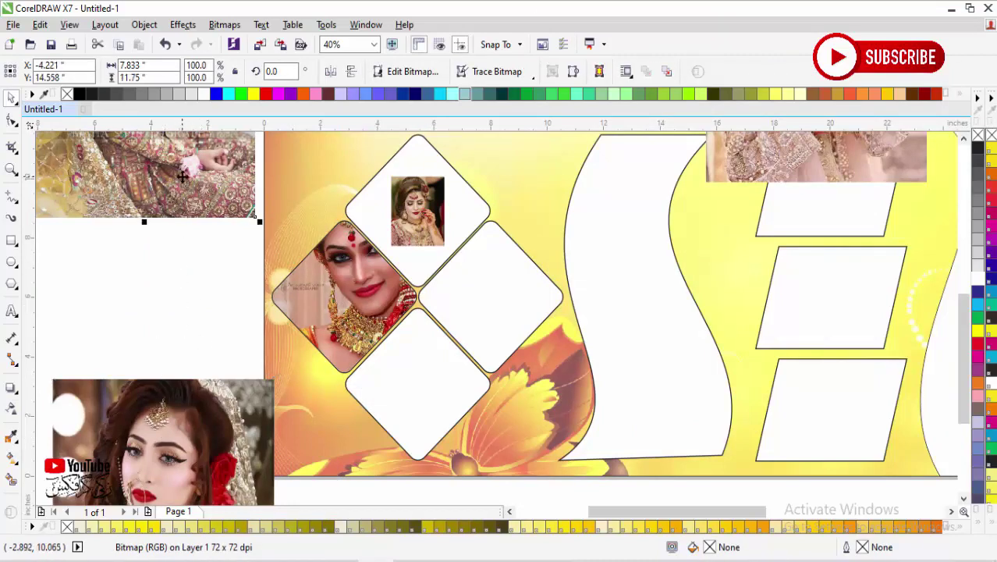
right_click(221, 178)
click(265, 137)
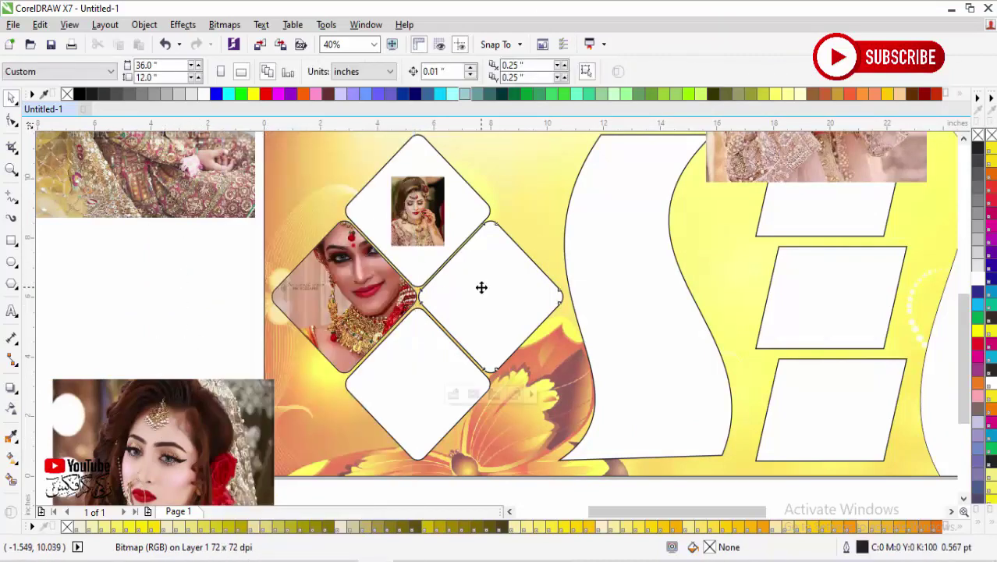
click(481, 285)
Step: PowerClip the photo of the bride in the dark blue embroidered dress inside the bottom diamond
scroll(318, 351, down, 2)
click(431, 198)
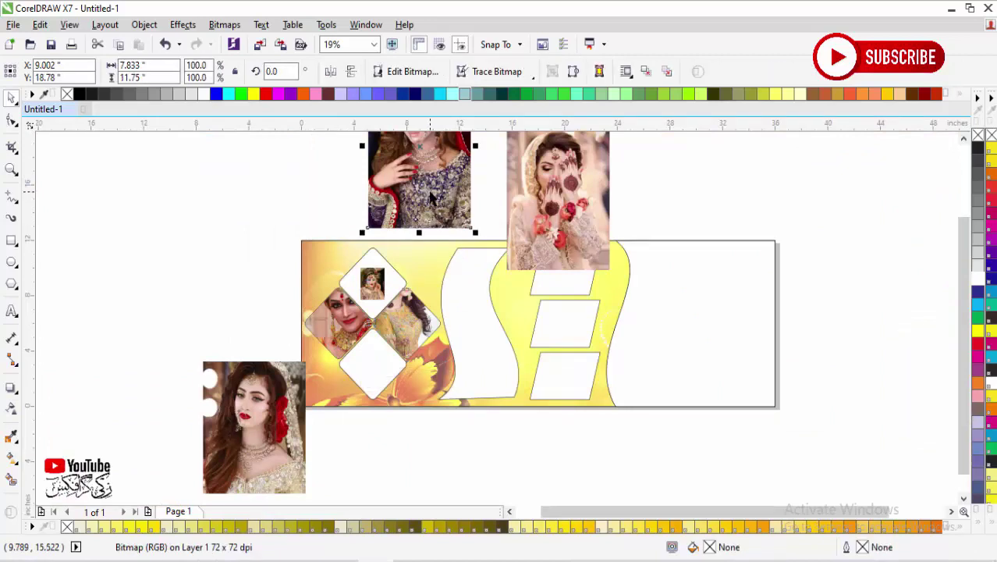
right_click(418, 131)
click(463, 134)
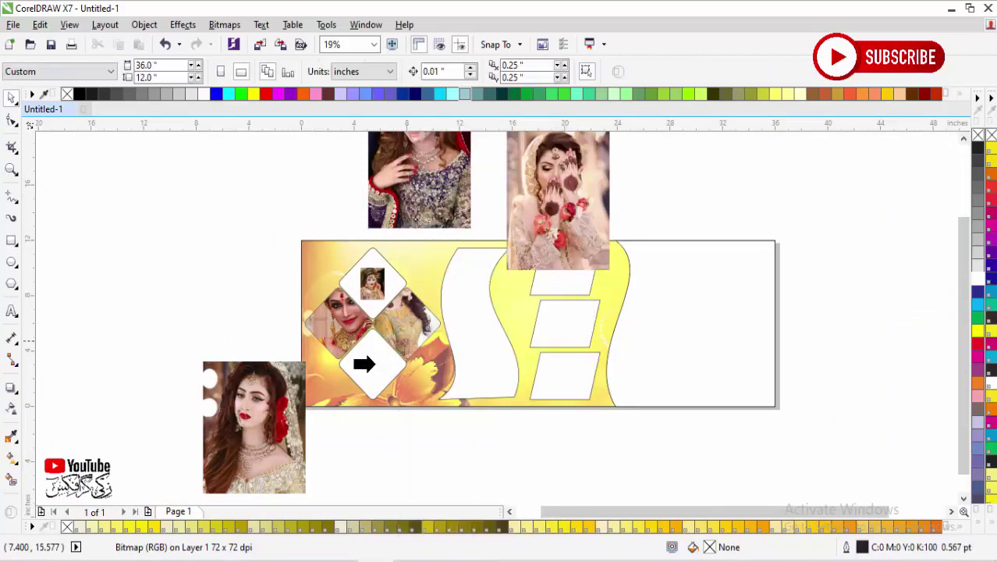
click(363, 357)
Step: PowerClip the photo of the bride with red roses in her hair inside the wavy shape
click(544, 238)
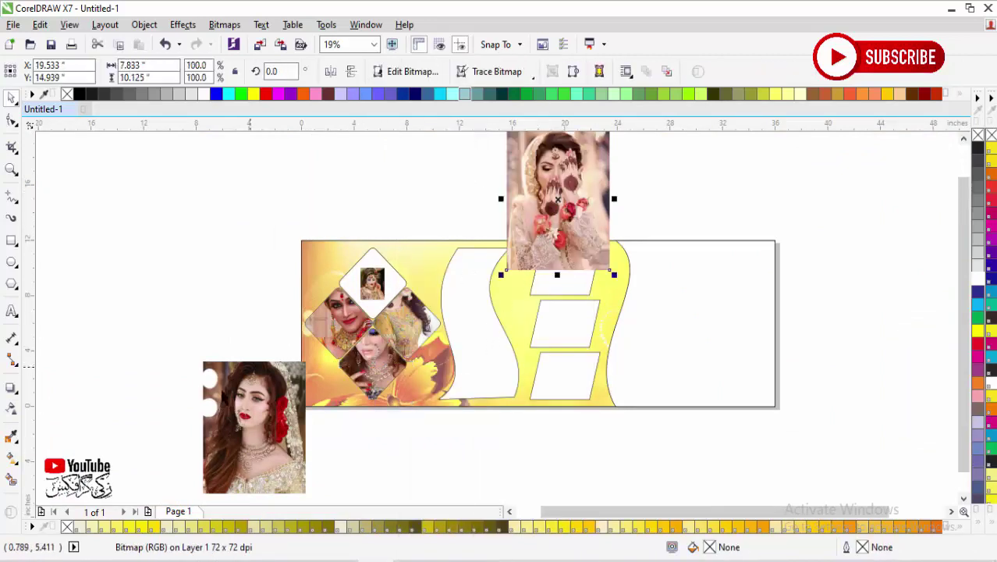
click(245, 395)
right_click(245, 396)
click(308, 135)
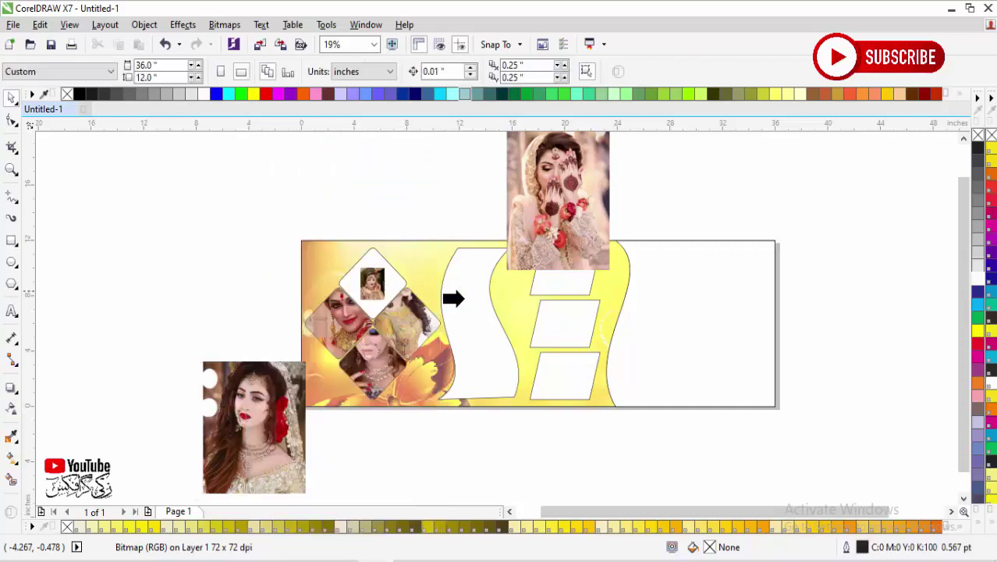
click(462, 298)
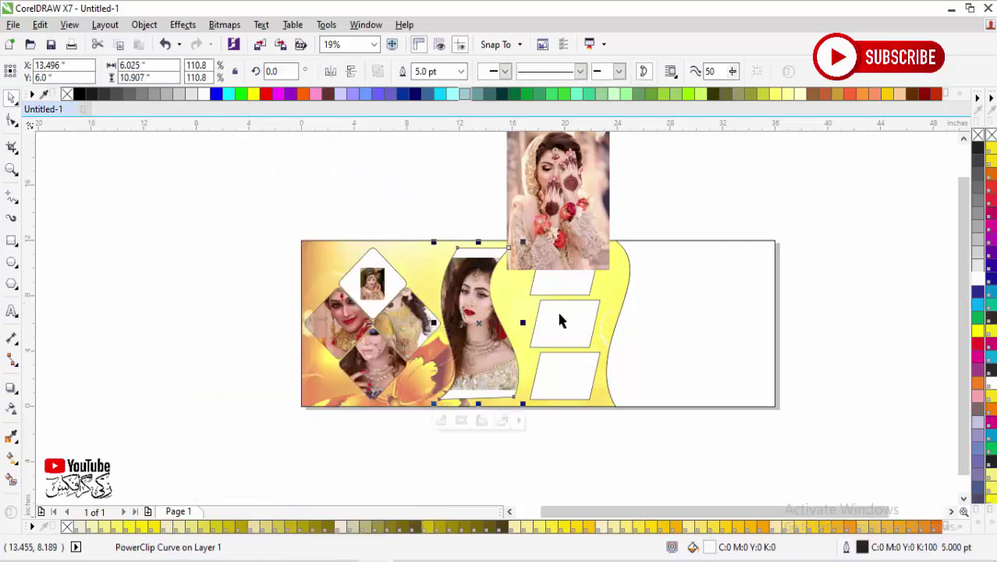
Step: PowerClip the photo of the bride covering her face with henna-painted hands inside the top parallelogram
click(562, 134)
right_click(562, 134)
click(608, 134)
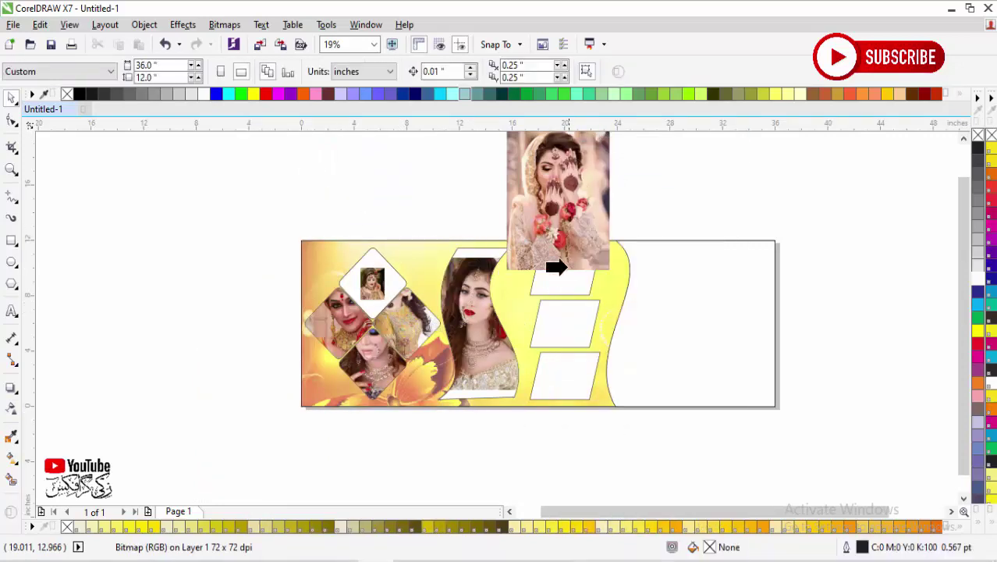
click(557, 281)
click(617, 427)
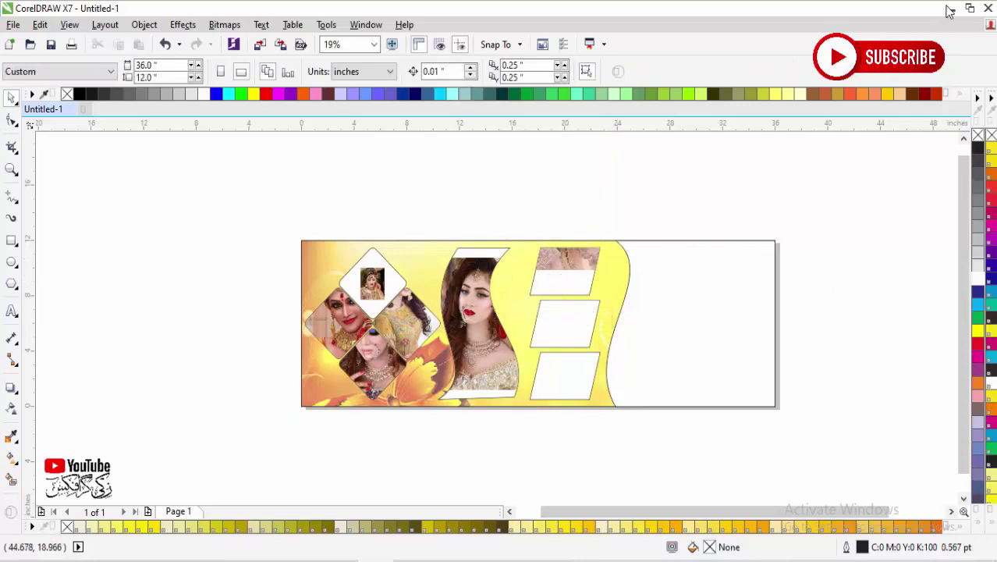
Step: Bring the eye-makeup close-up and the photo of the bride with a raised hand from the bridal 2019 folder onto the canvas beside the banner
click(950, 8)
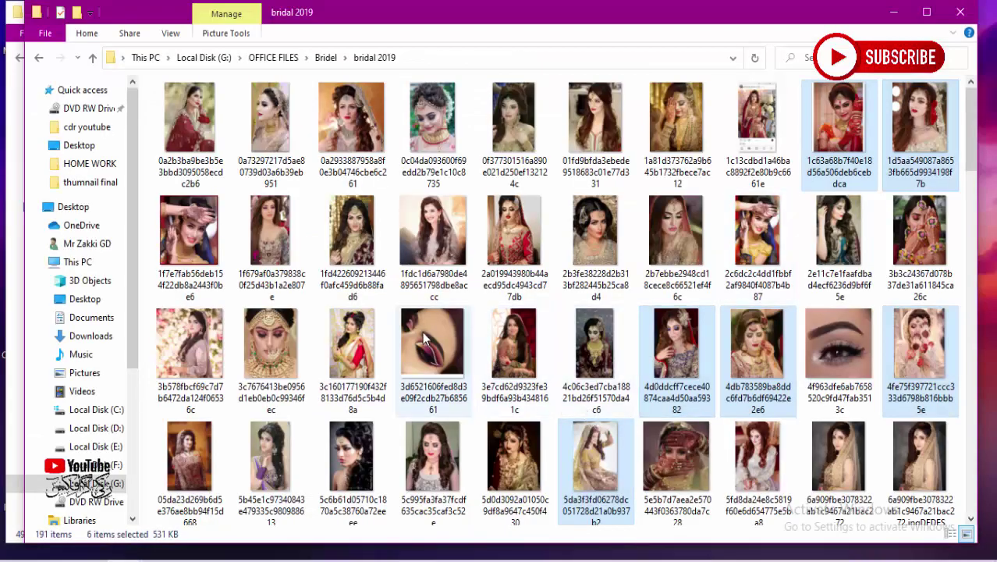
drag(422, 331, 211, 308)
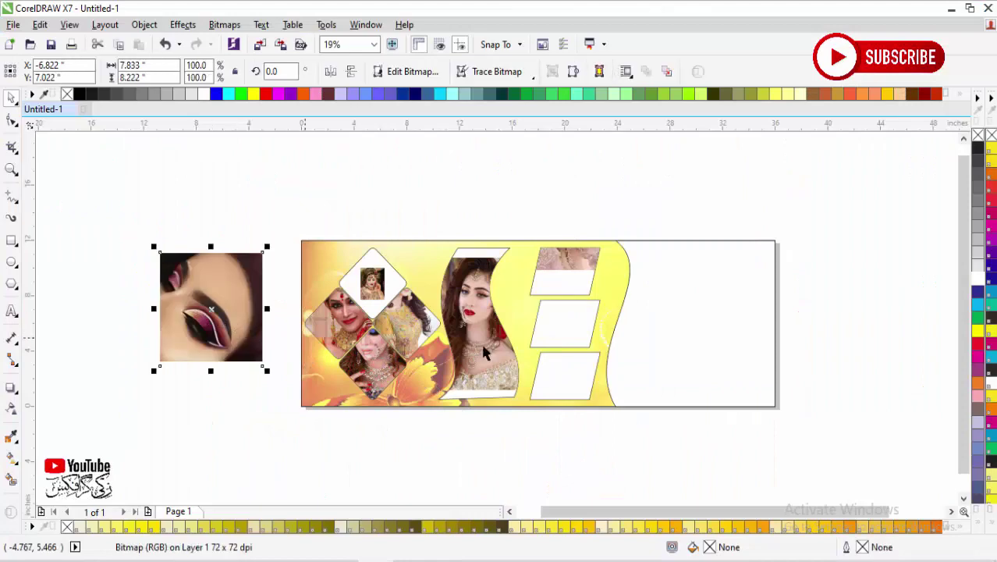
key(alt+Tab)
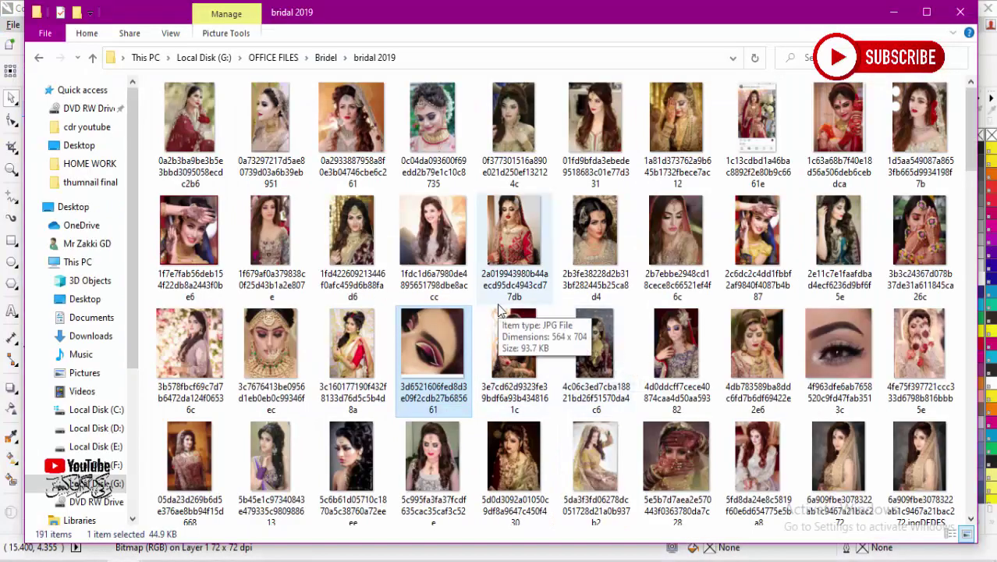
scroll(500, 311, down, 1)
scroll(417, 288, up, 1)
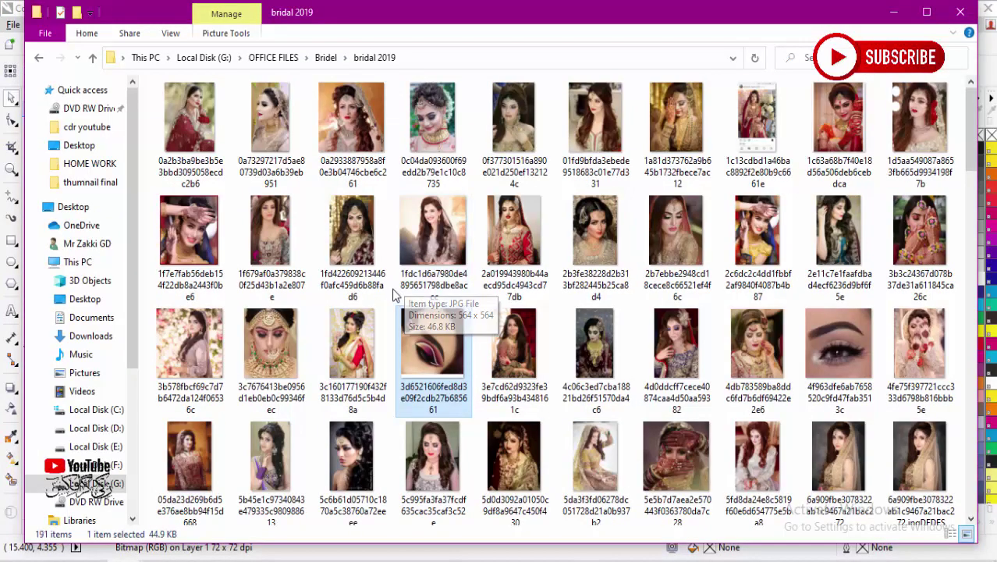
drag(192, 242, 272, 353)
drag(213, 423, 213, 423)
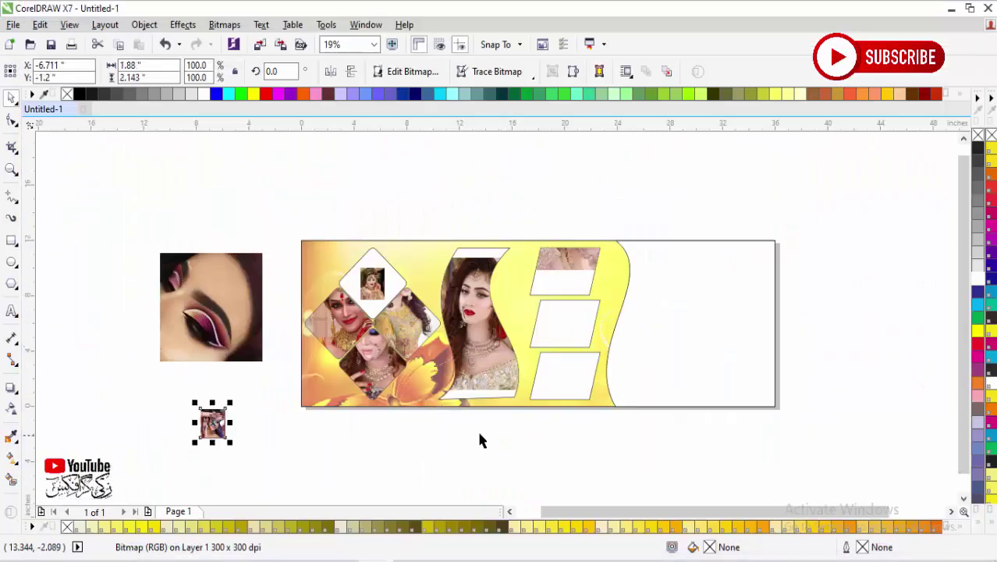
Step: Bring the red-veiled bride close-up and the photo of the bride in the cream dress from the bridal 2019 folder onto the canvas
key(alt+Tab)
scroll(477, 437, down, 1)
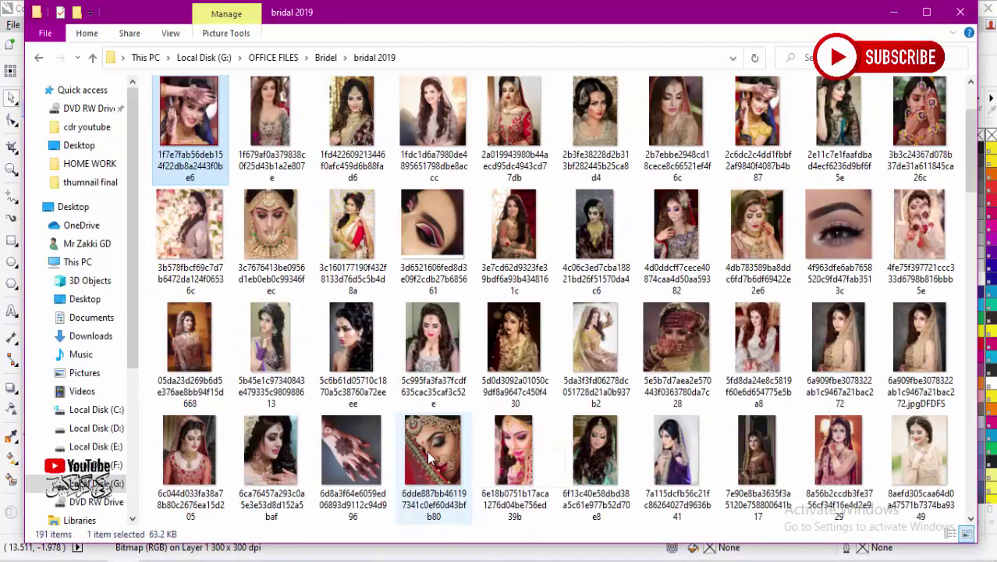
drag(471, 441, 521, 437)
drag(460, 445, 460, 445)
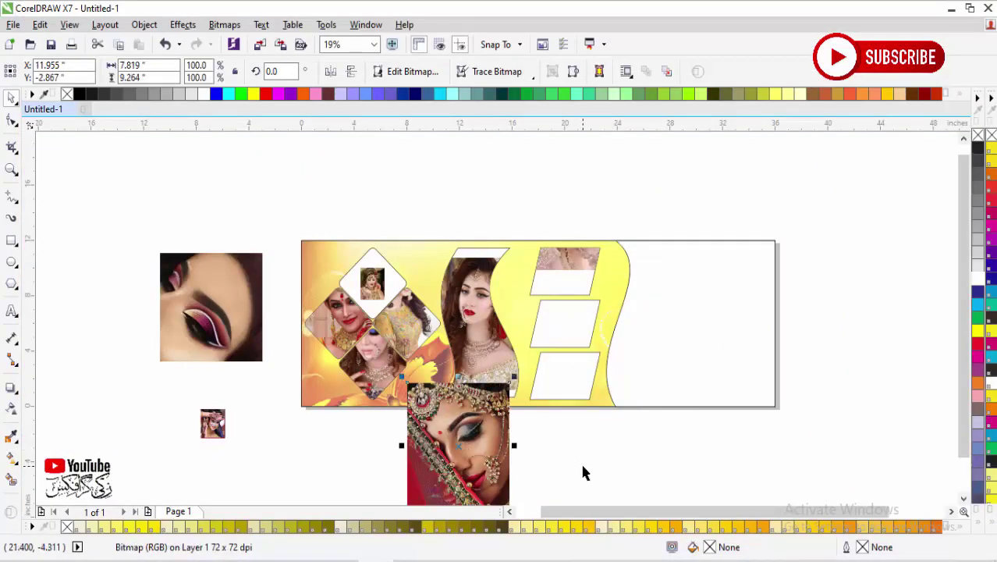
key(alt+Tab)
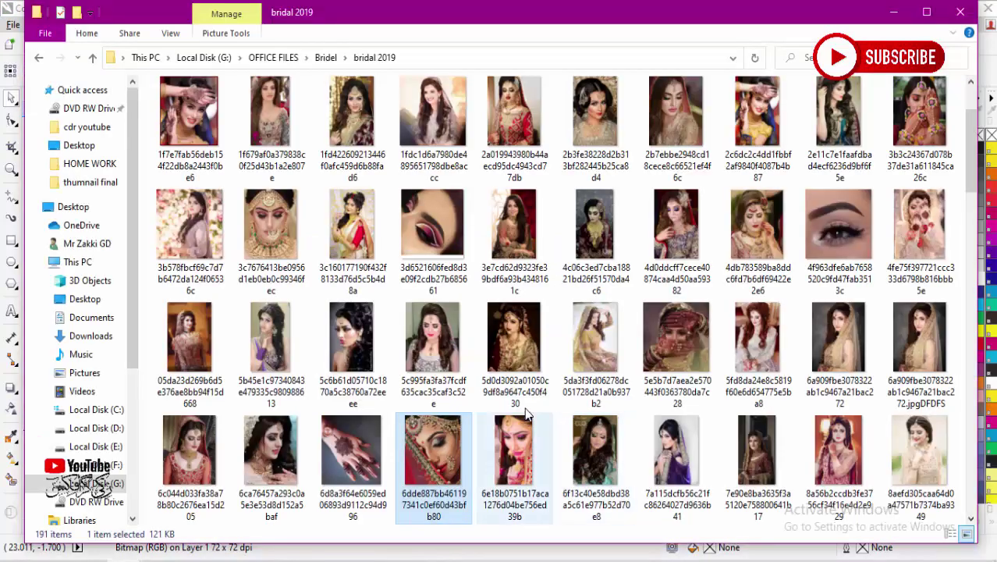
scroll(557, 431, down, 2)
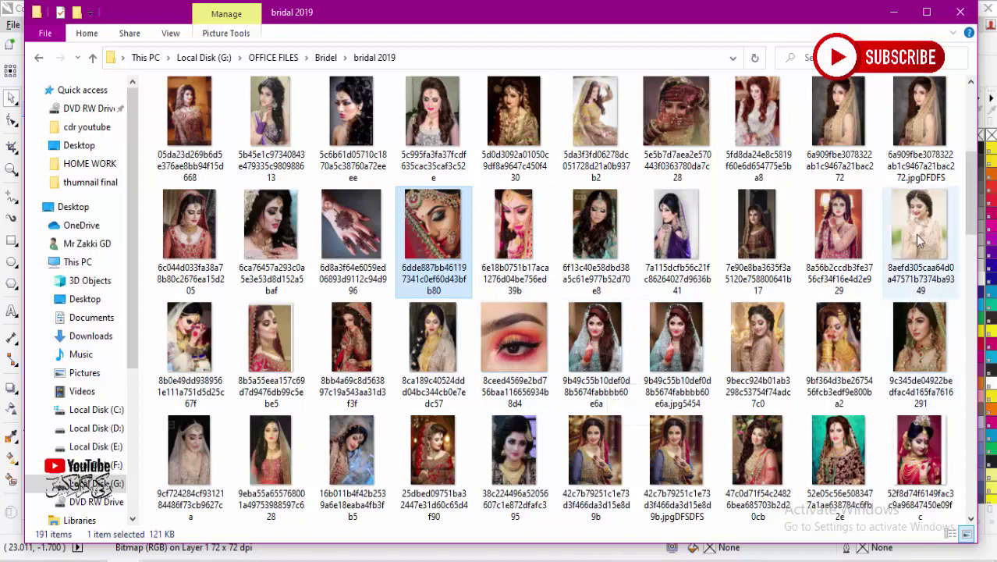
key(alt+Tab)
drag(833, 367, 844, 394)
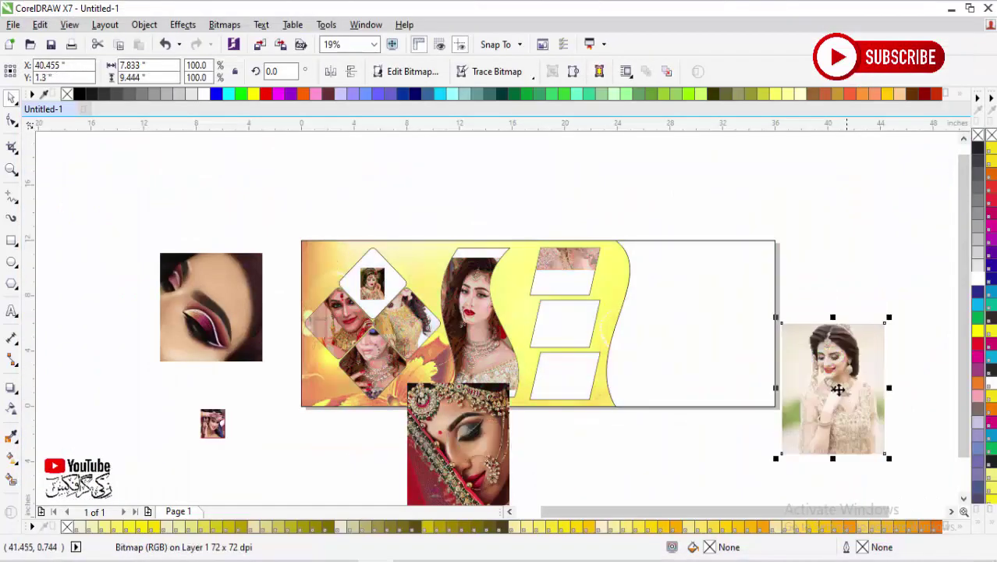
Step: PowerClip the photo of the bride in the cream dress inside the white wavy-edged panel at the banner's right end
key(F2)
mouse_move(527, 205)
mouse_down()
mouse_move(844, 451)
mouse_move(913, 485)
mouse_up()
right_click(694, 413)
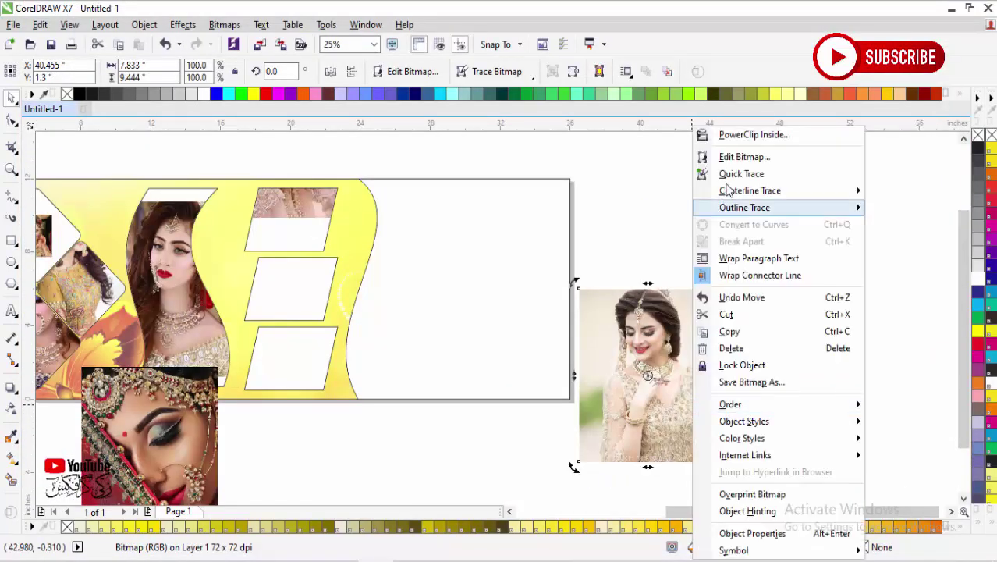
click(749, 133)
click(503, 281)
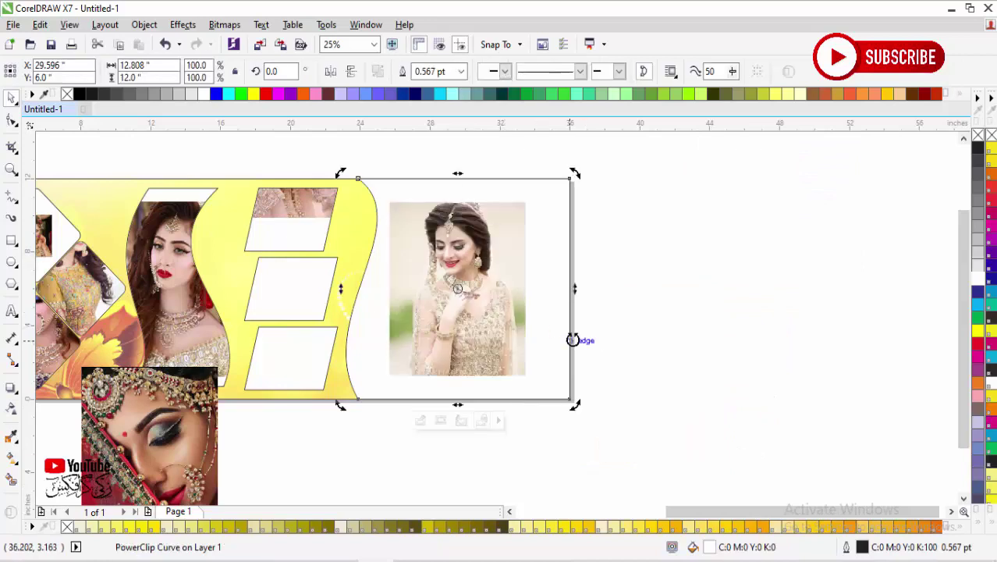
Step: Enlarge the clipped cream-dress photo to about 13.2 × 15.9 inches and position it to fill the right panel
click(425, 422)
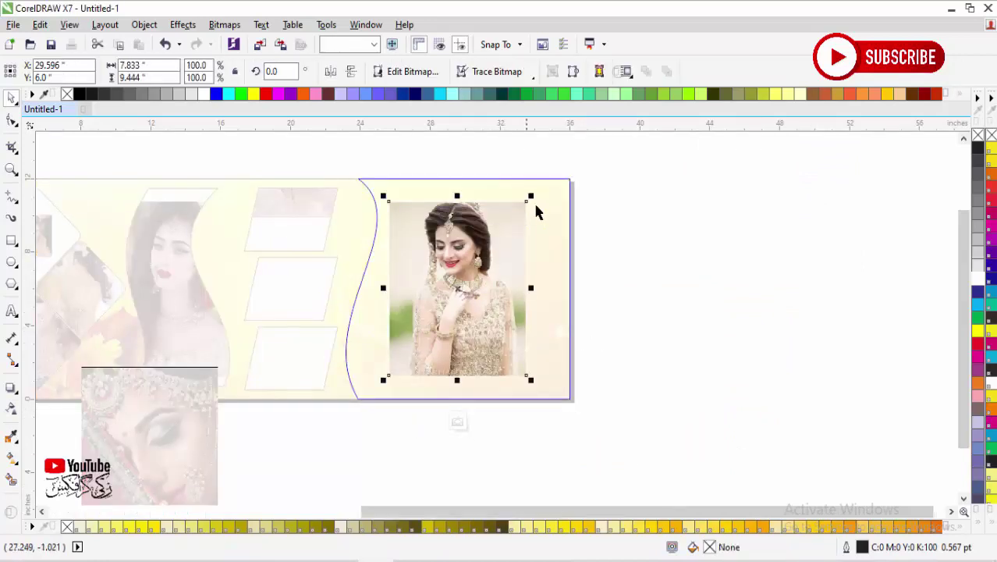
drag(527, 200, 589, 140)
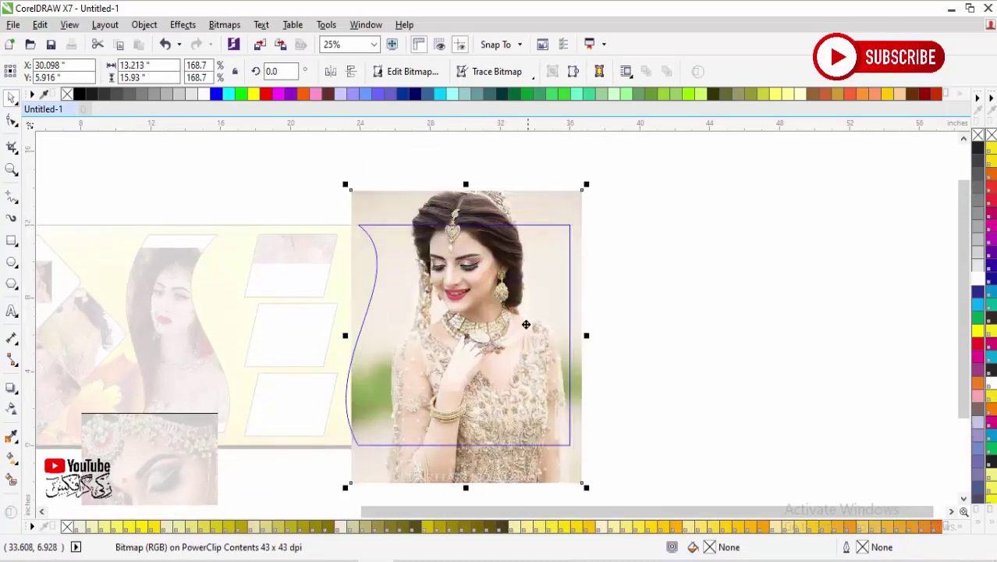
drag(526, 325, 509, 342)
scroll(570, 415, down, 1)
key(F2)
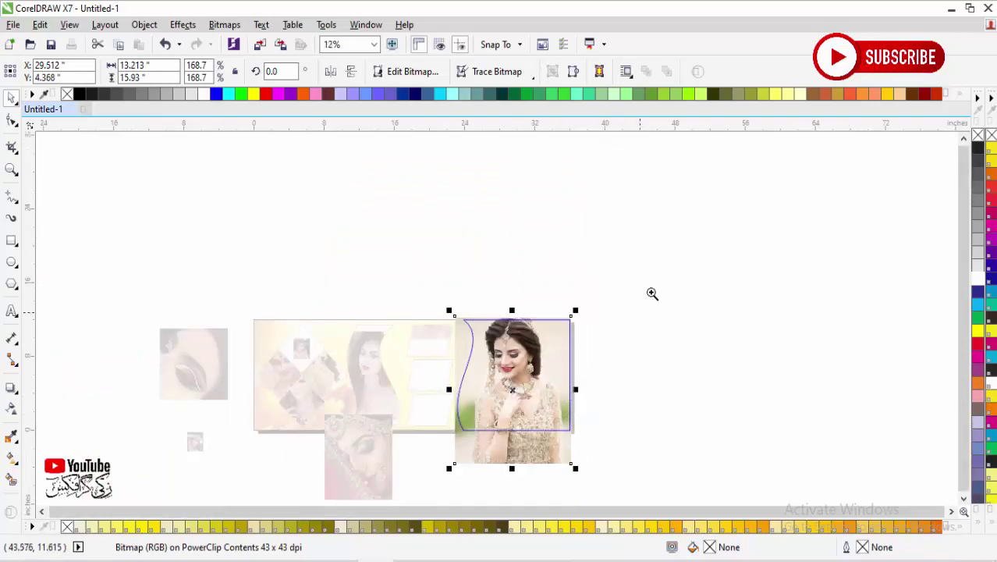
drag(652, 288, 317, 481)
click(548, 434)
Step: Give the right photo panel a 5 pt outline placed behind the fill and scaled with the object
click(575, 330)
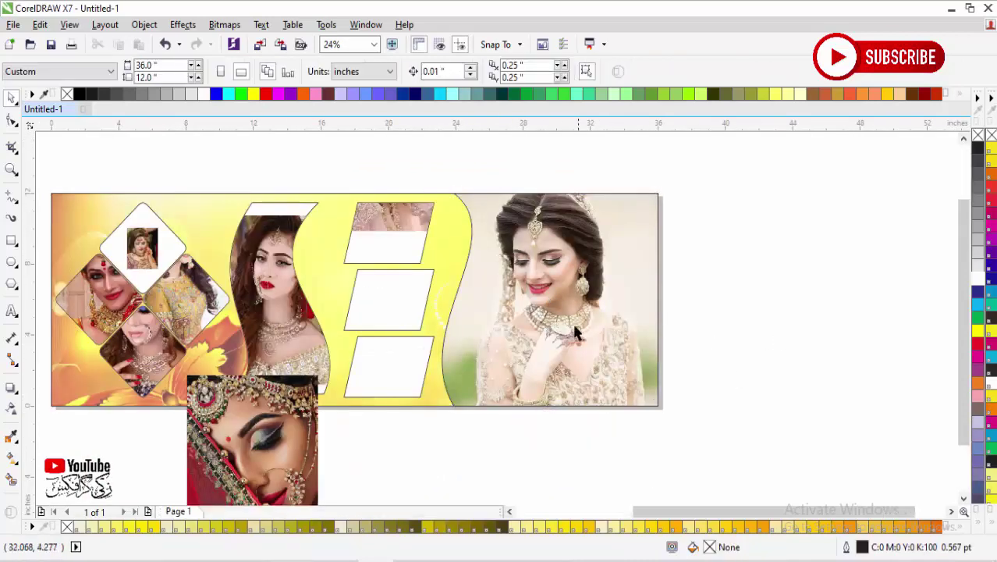
key(F12)
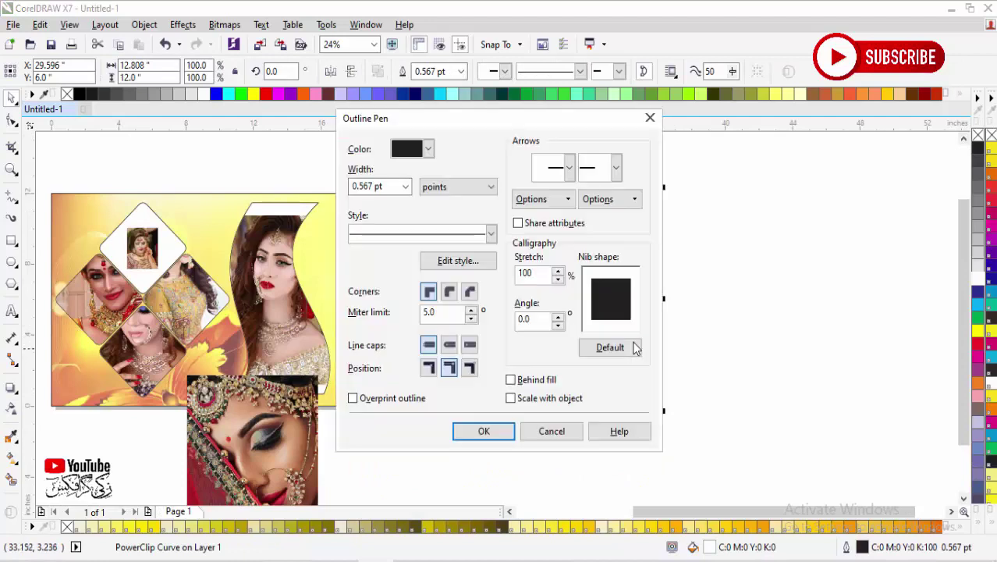
triple_click(383, 185)
text(5)
key(Return)
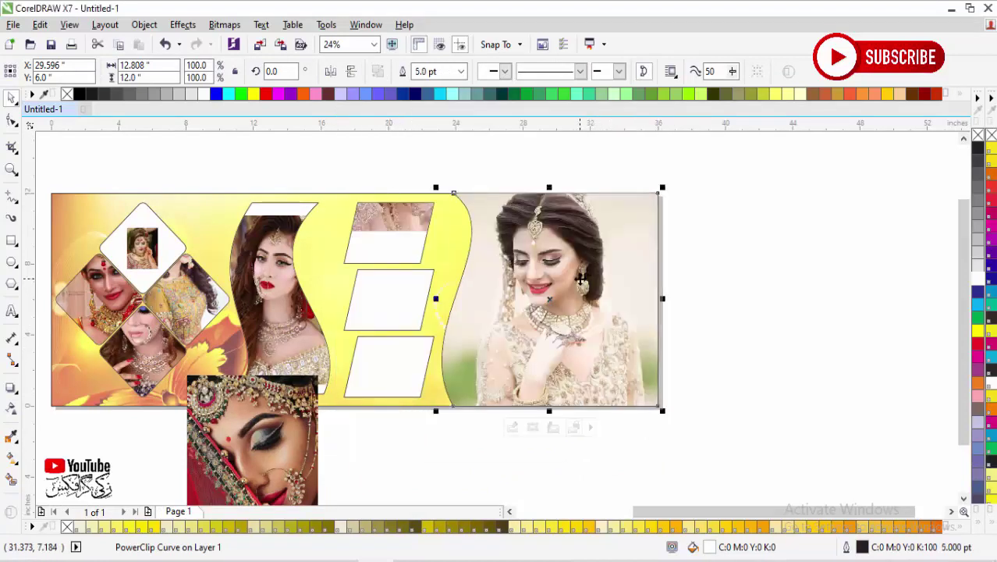
Step: Try outline widths of 10 pt and 2 pt on the right photo panel
key(F12)
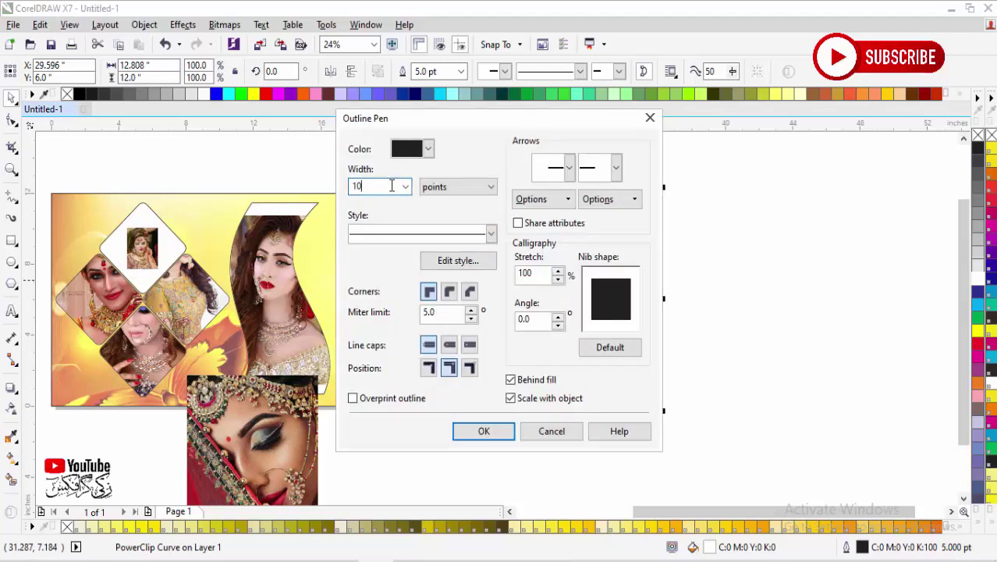
key(Return)
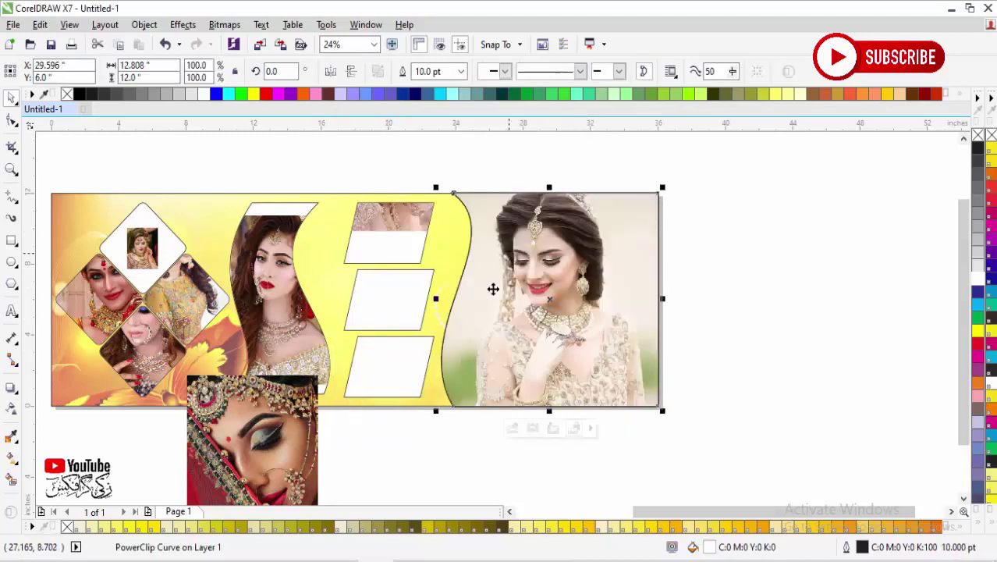
key(F12)
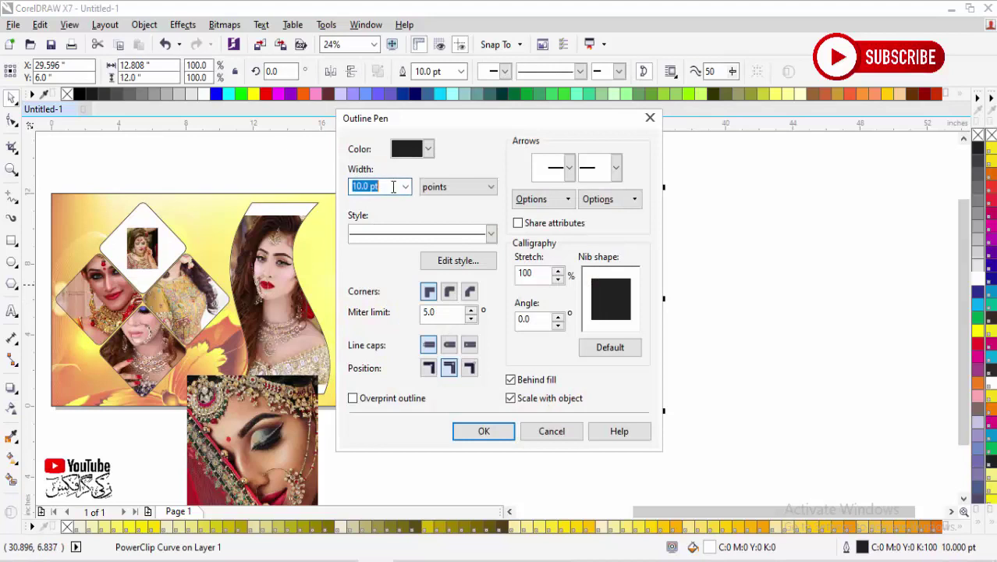
key(Return)
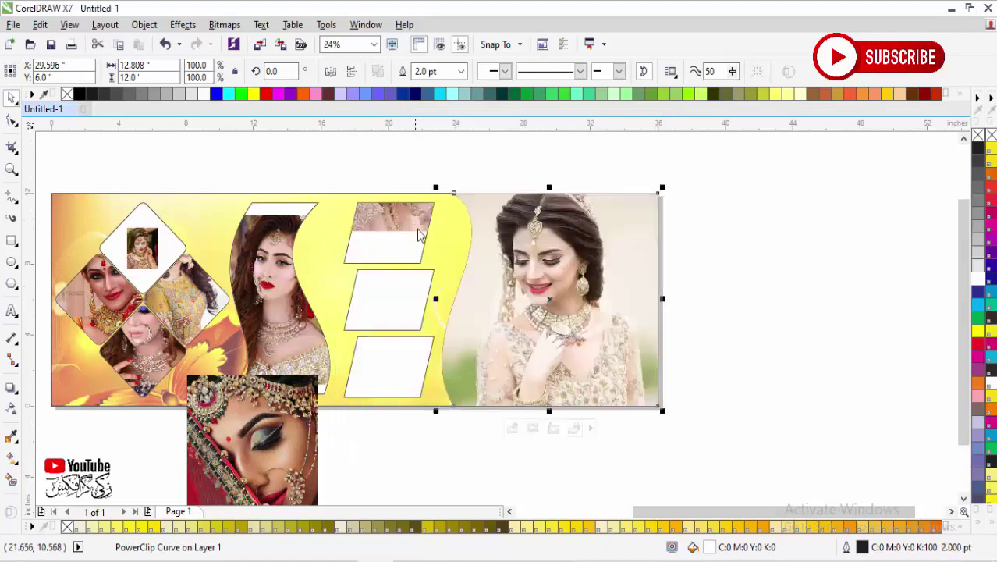
Step: Set the right photo panel's outline width to 20 pt
key(F12)
text(20)
key(Return)
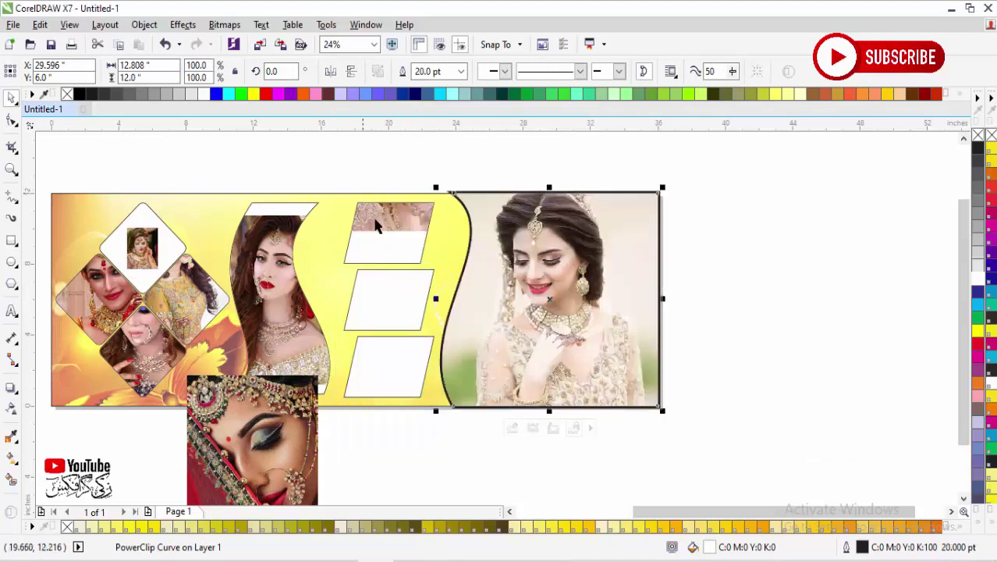
click(685, 249)
click(631, 273)
click(765, 287)
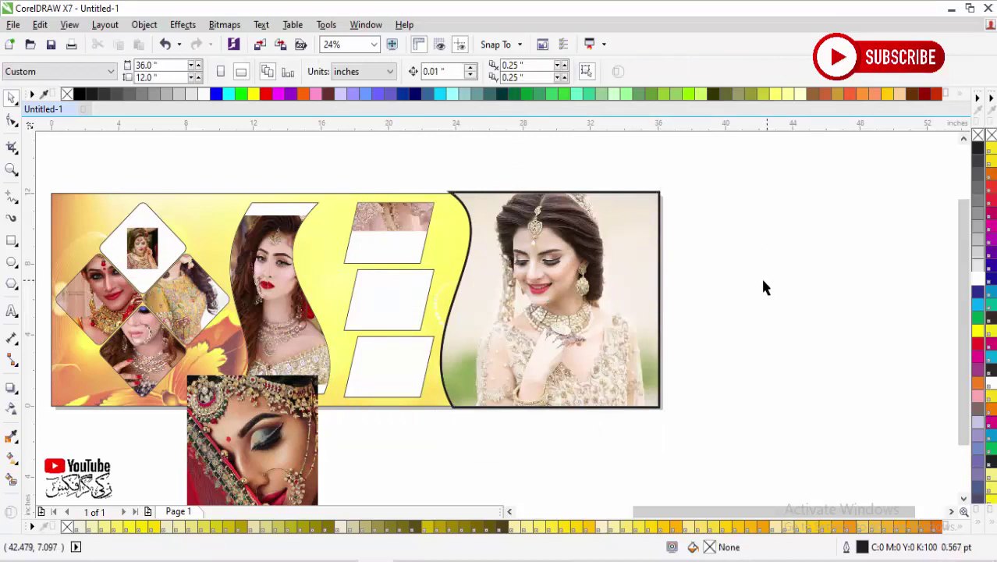
Step: PowerClip the outlined right photo panel inside the banner's background rectangle
click(604, 252)
right_click(628, 221)
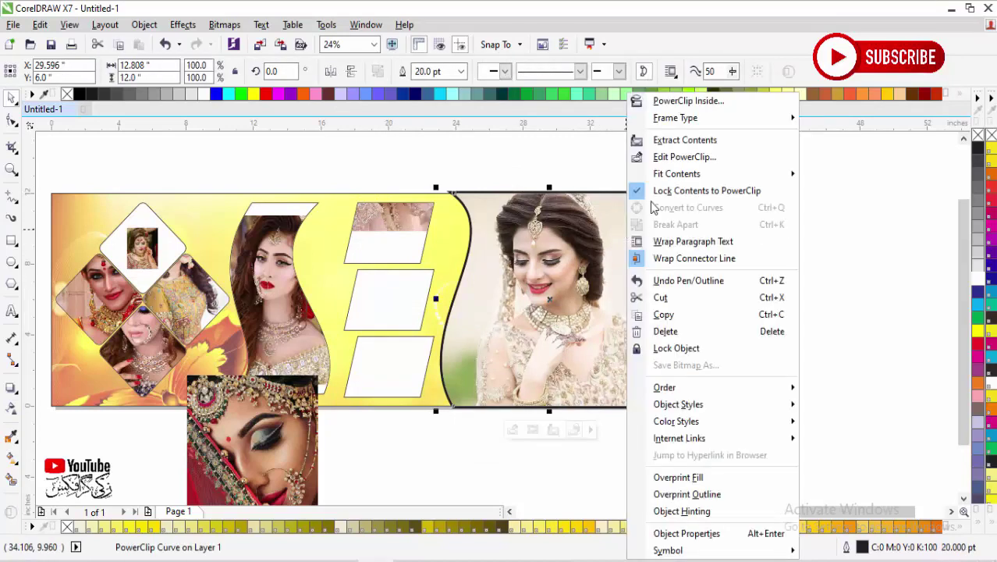
click(652, 99)
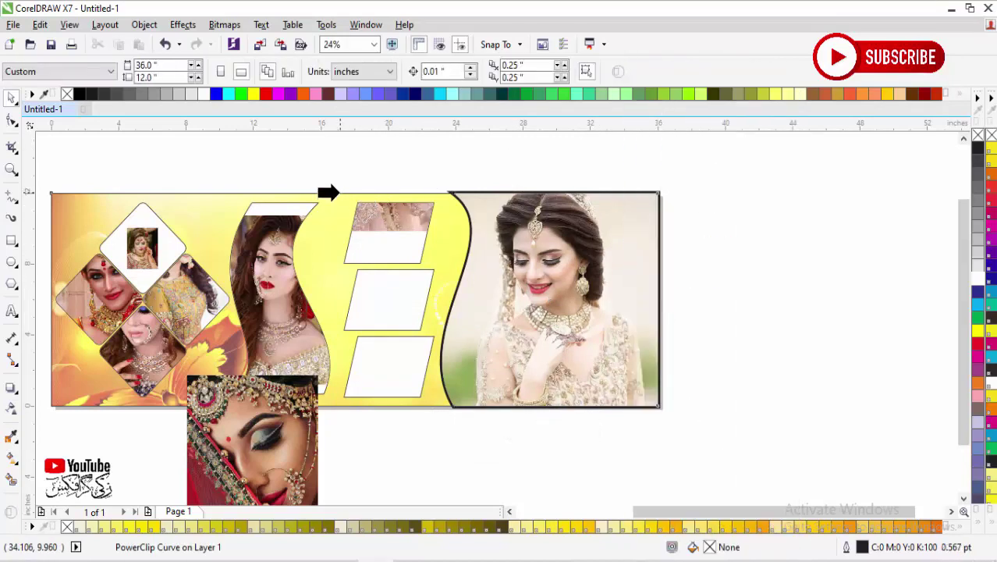
click(338, 193)
click(735, 375)
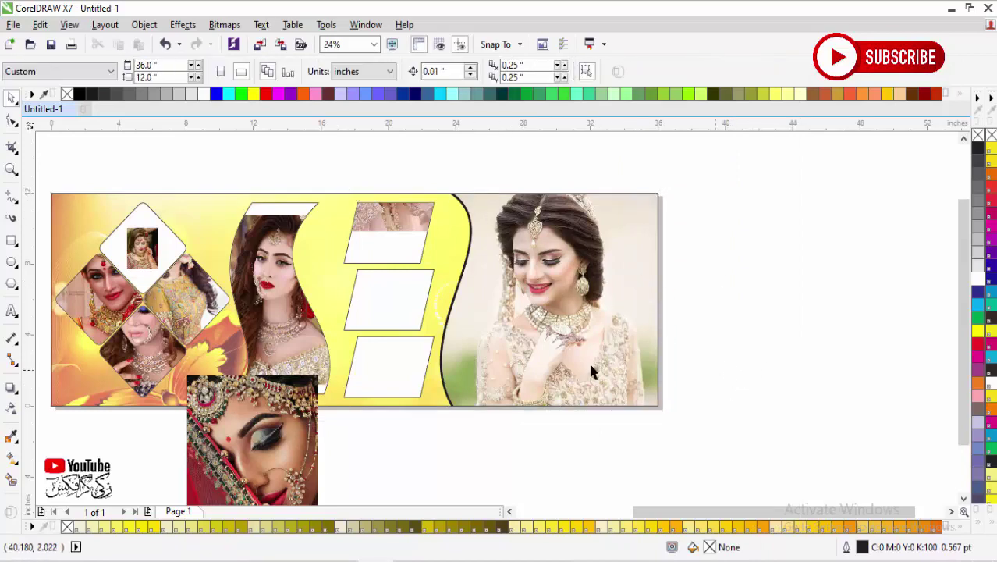
click(515, 307)
scroll(702, 299, up, 1)
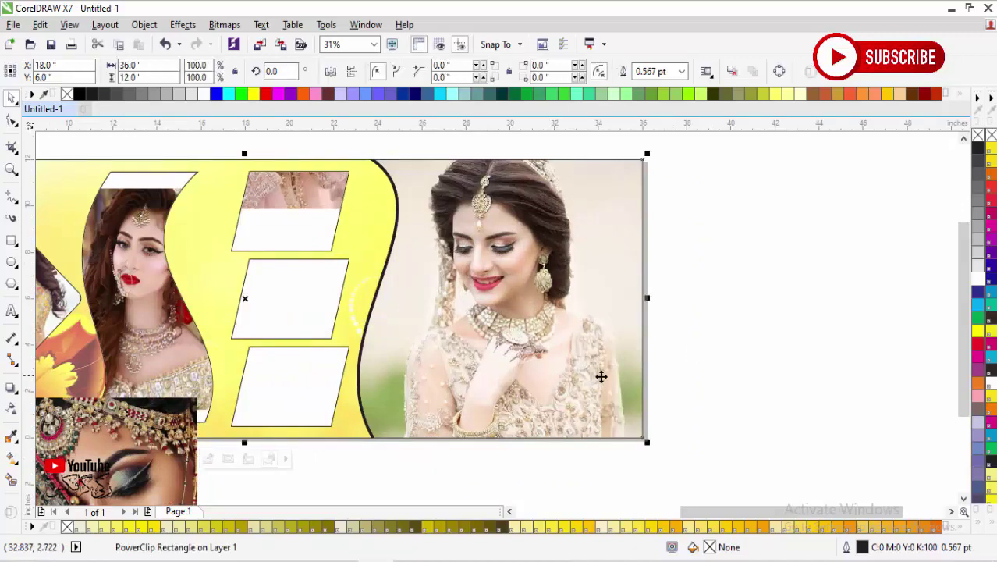
scroll(600, 375, down, 1)
scroll(774, 361, up, 2)
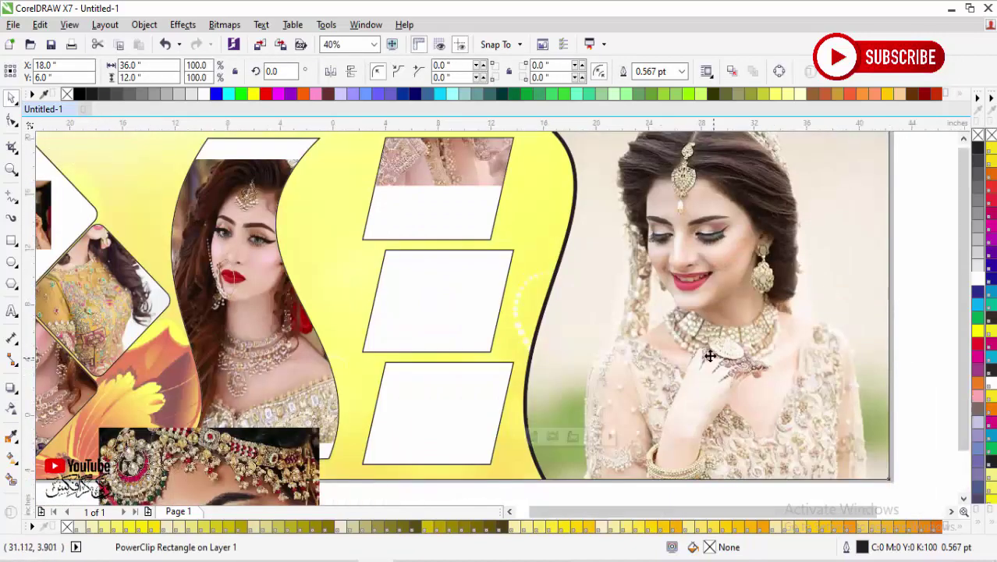
scroll(775, 361, down, 2)
Step: PowerClip the close-up of the red-veiled bride inside the middle parallelogram
click(516, 407)
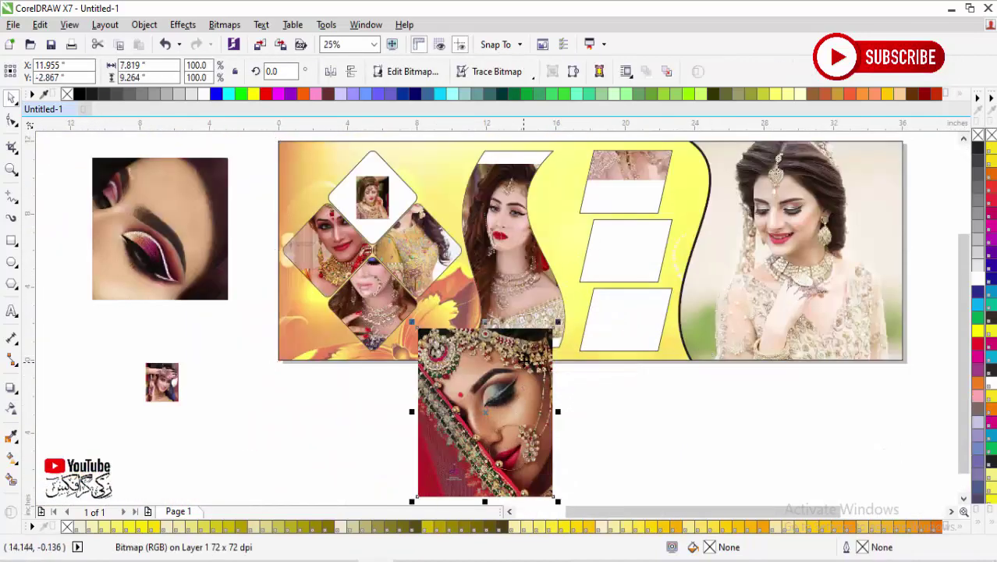
right_click(522, 407)
click(582, 134)
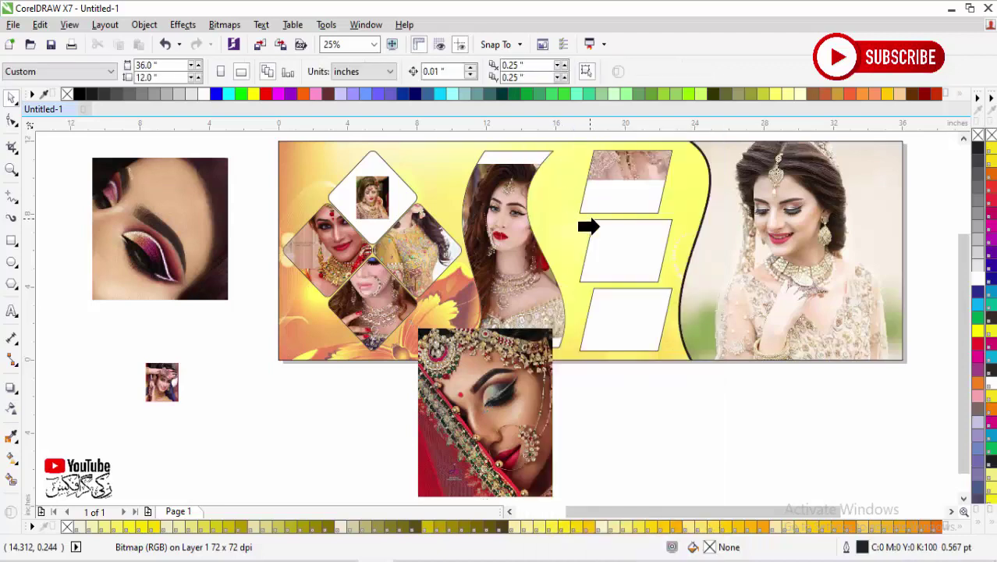
click(590, 228)
Step: PowerClip the small photo of the bride with a raised hand inside the bottom parallelogram
click(167, 384)
right_click(167, 384)
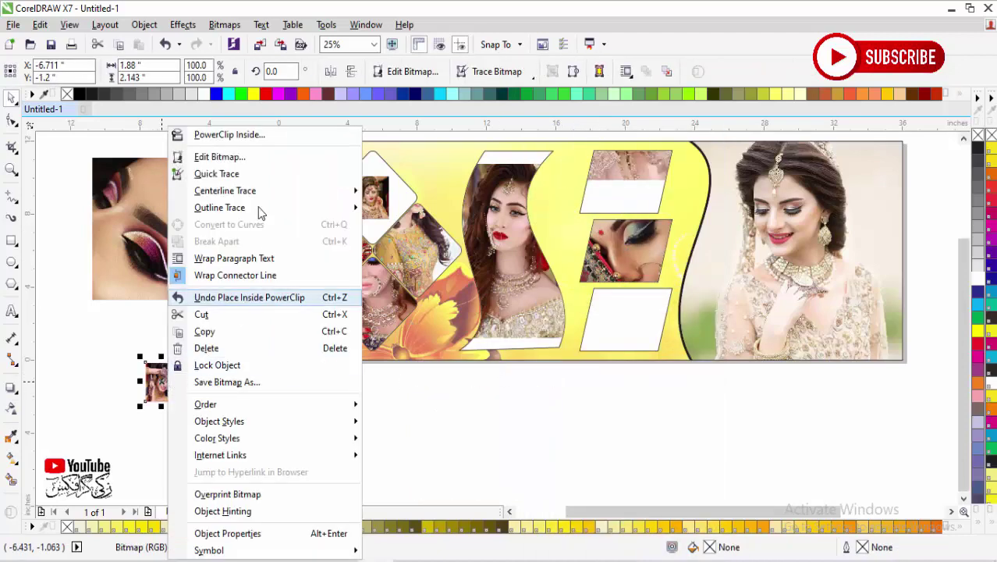
click(244, 135)
click(616, 294)
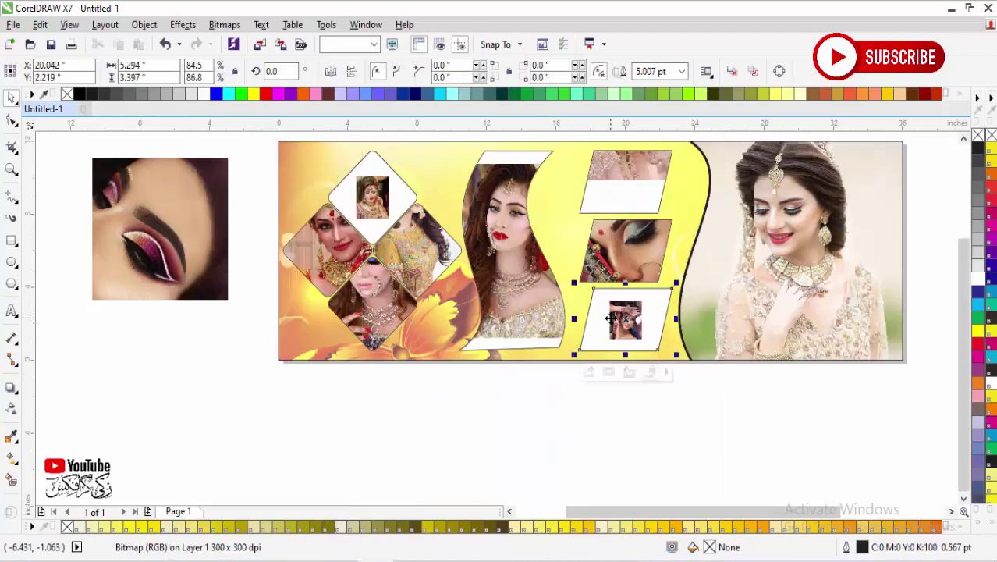
Step: Move the eye-makeup close-up lower and nearer to the banner's left edge
click(652, 419)
click(138, 242)
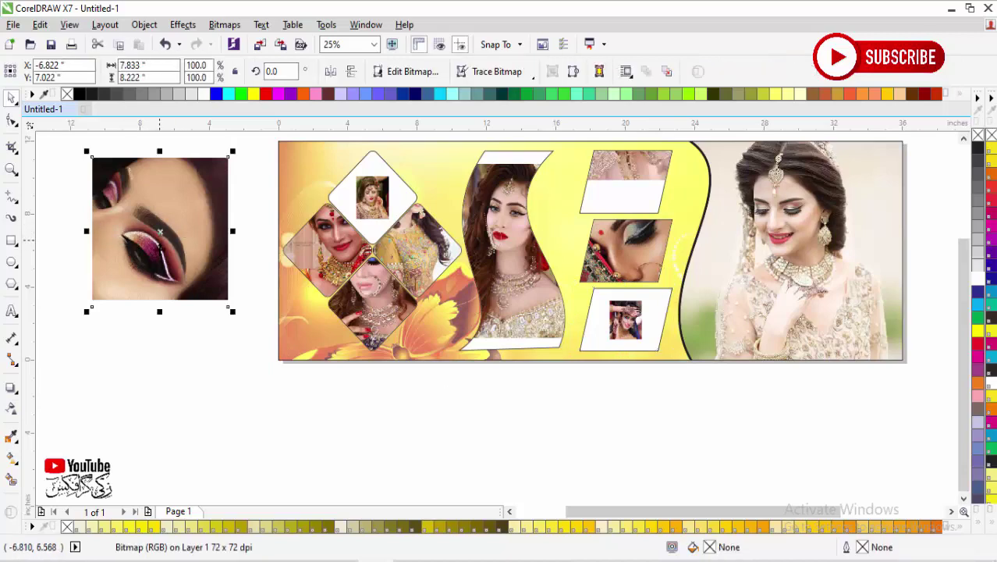
drag(161, 241, 228, 329)
Step: Open the top diamond's PowerClip contents and enlarge the bridal photo to about 5.18 × 6.5 inches
key(F2)
drag(273, 159, 555, 366)
click(417, 205)
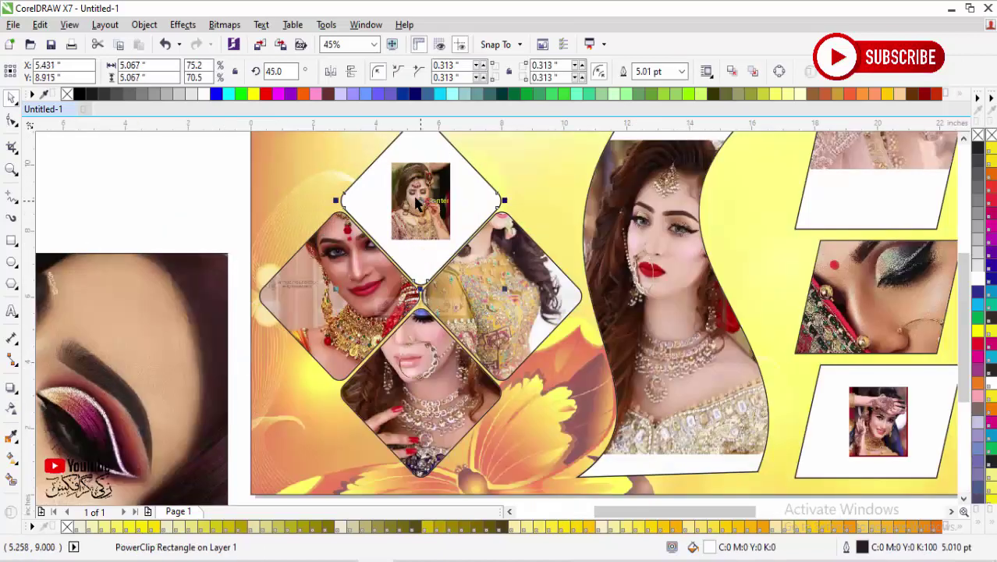
click(383, 307)
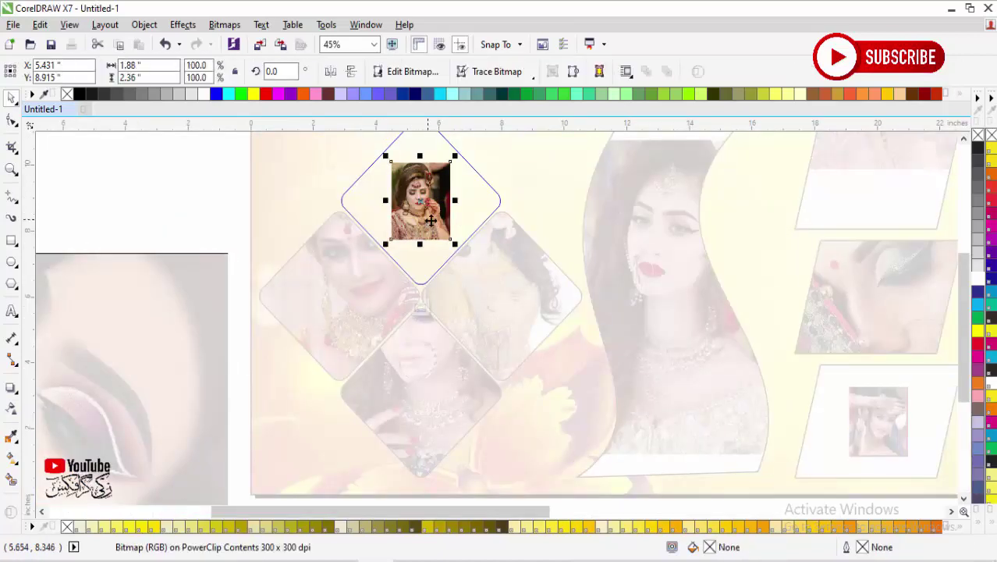
scroll(465, 232, down, 2)
key(F2)
mouse_move(486, 264)
mouse_down()
mouse_move(456, 251)
mouse_move(358, 161)
mouse_up()
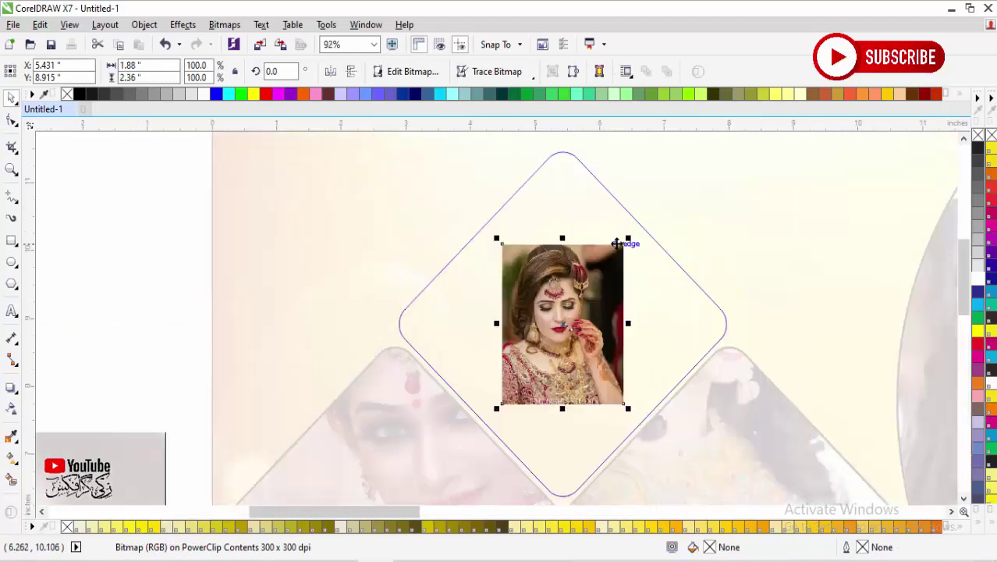
drag(630, 238, 755, 145)
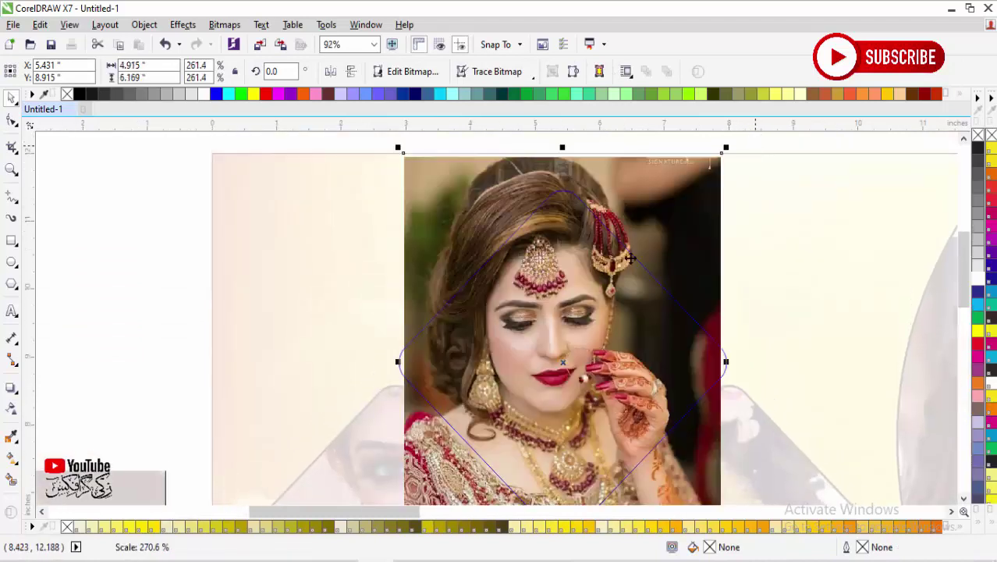
scroll(624, 274, down, 1)
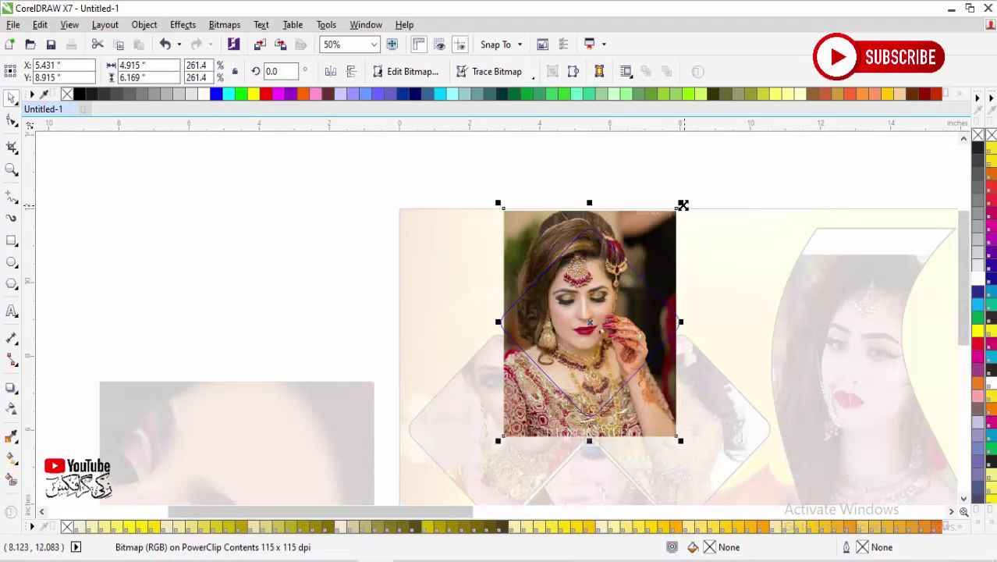
drag(683, 205, 692, 198)
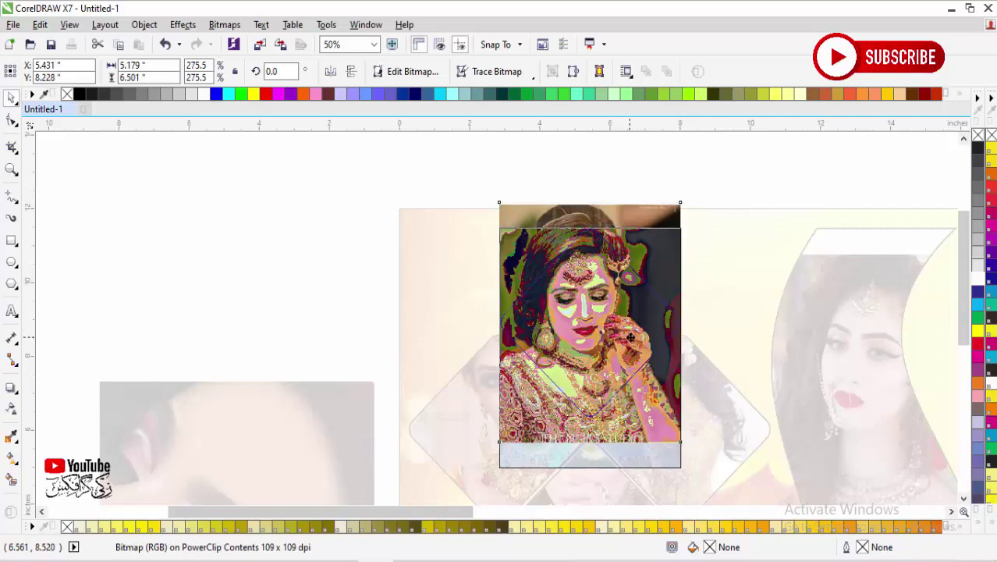
Step: Lower the enlarged photo so the bride's face sits within the top diamond, and finish editing its contents
mouse_move(631, 337)
mouse_down()
mouse_move(620, 325)
mouse_move(628, 320)
mouse_move(618, 326)
mouse_up()
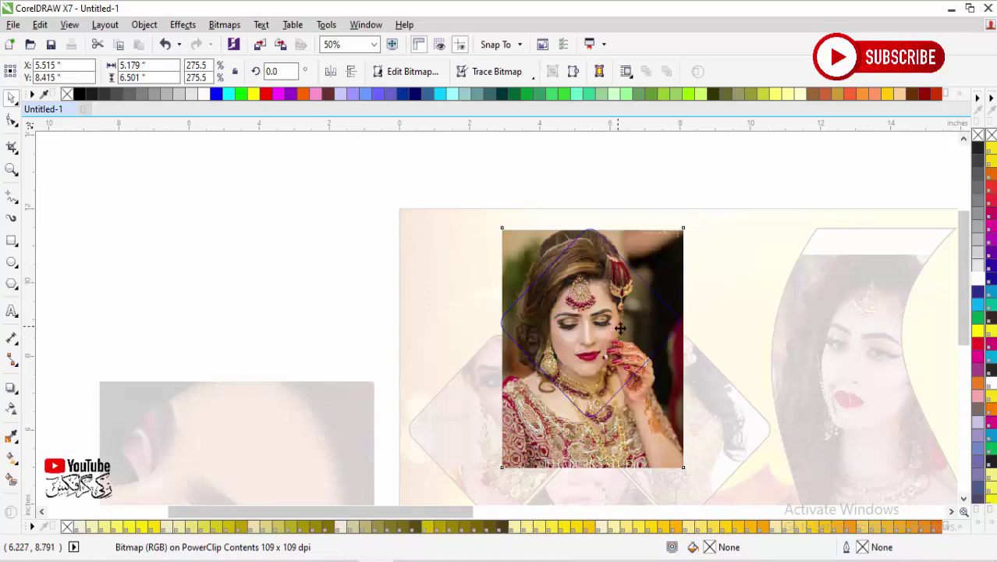
scroll(613, 397, down, 1)
click(600, 434)
scroll(602, 434, down, 1)
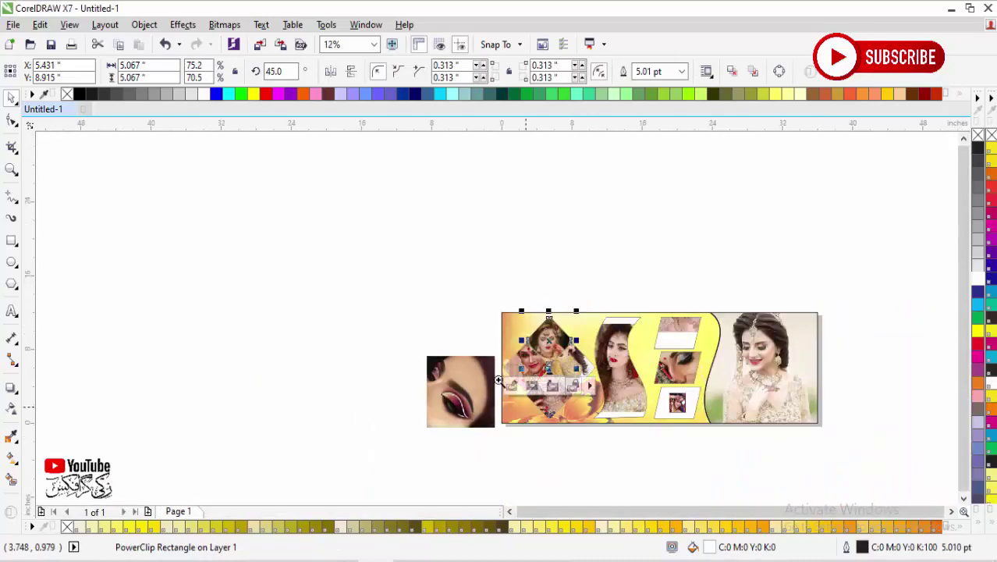
Step: Open the left diamond's contents, move the bride's photo down and shrink it to about 5.7 × 7.1 inches
scroll(539, 363, up, 2)
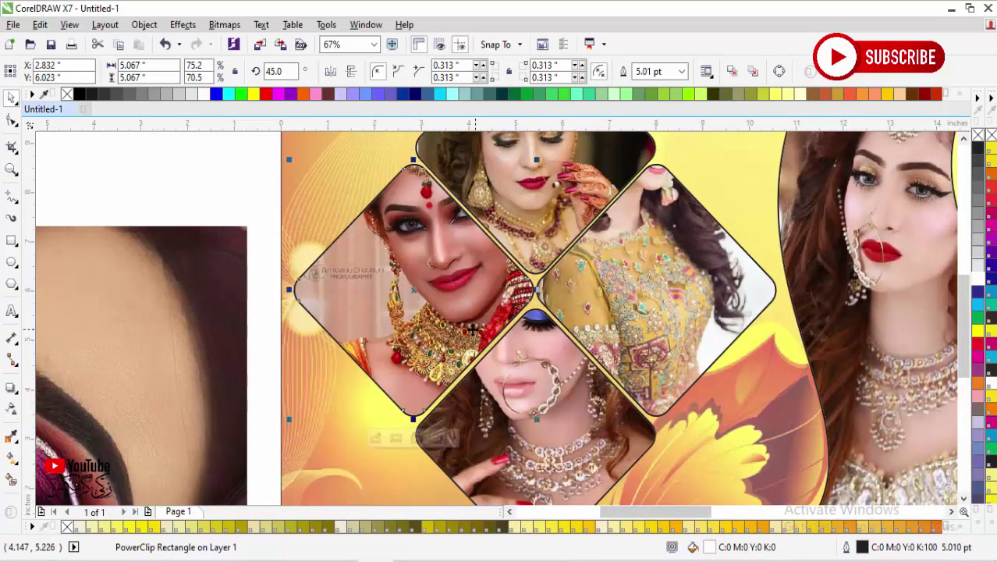
key(F12)
click(552, 432)
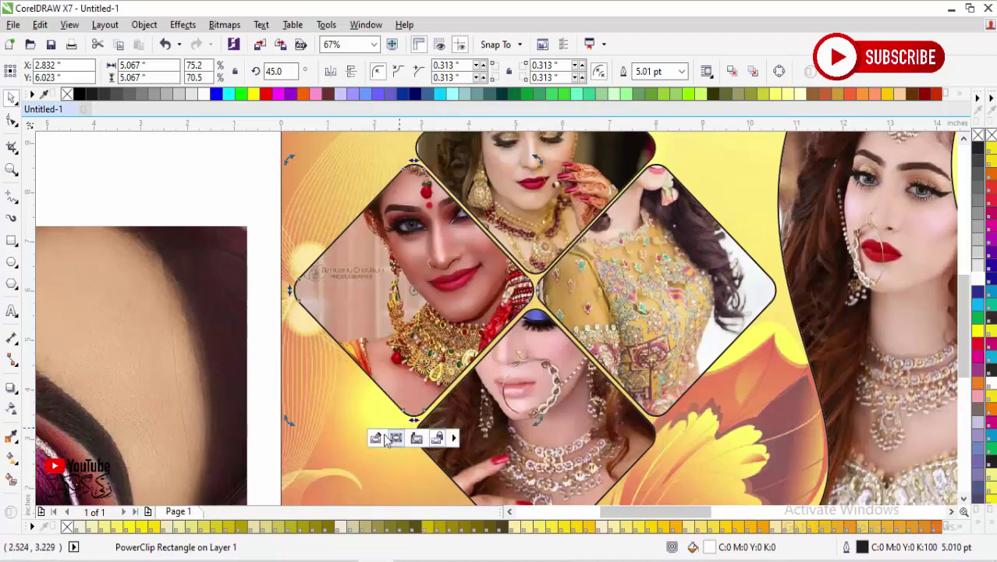
double_click(435, 341)
drag(559, 212, 564, 300)
key(Down)
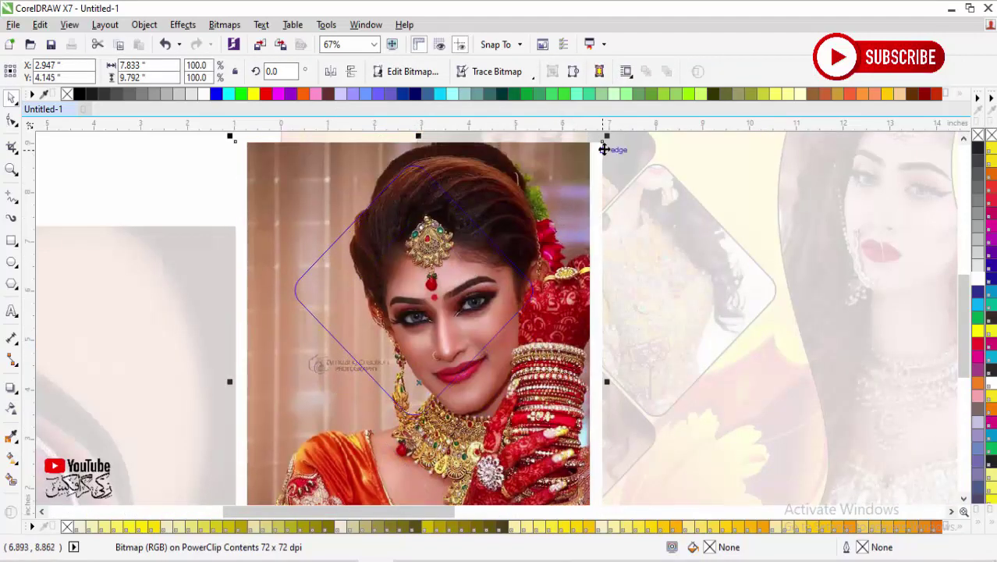
drag(605, 139, 553, 206)
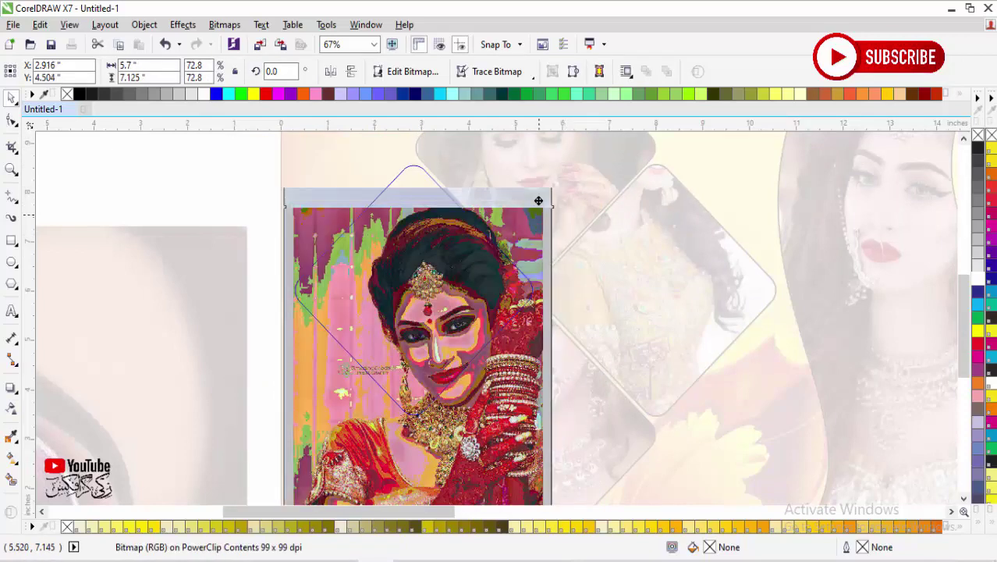
Step: Position the shrunken photo so the bride's face and hair fill the left diamond, and finish editing its contents
drag(529, 193, 525, 195)
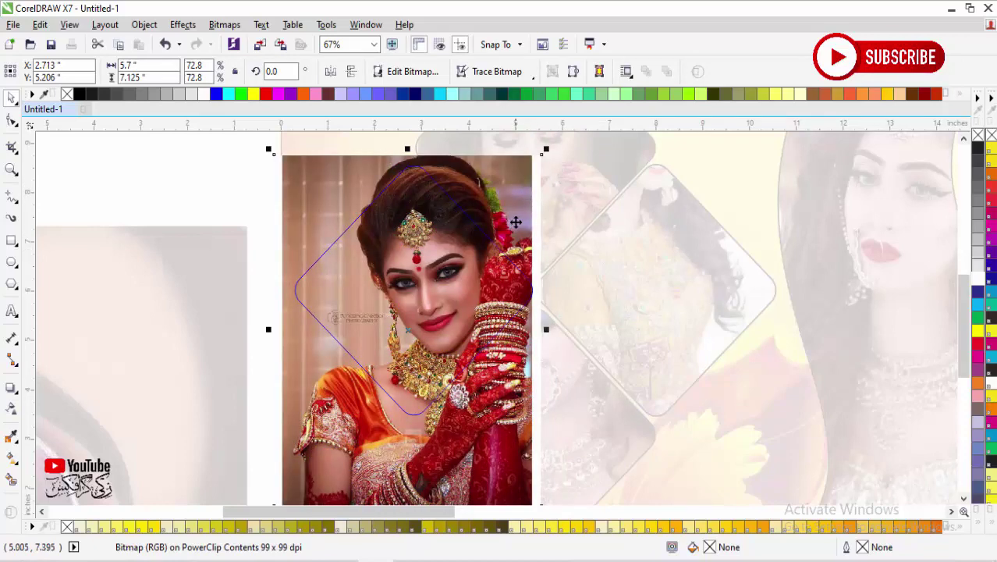
drag(535, 249, 540, 249)
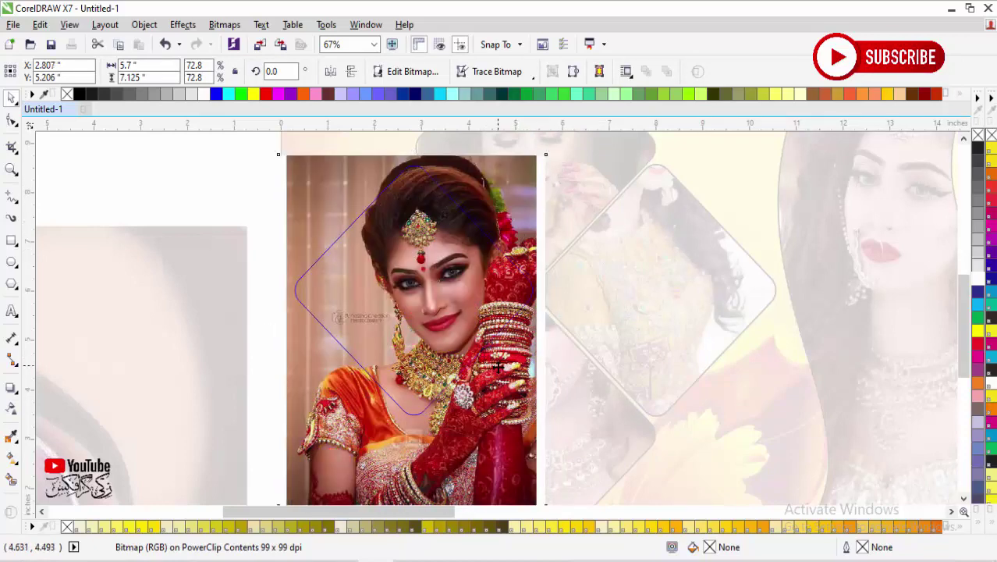
drag(499, 366, 502, 372)
click(412, 441)
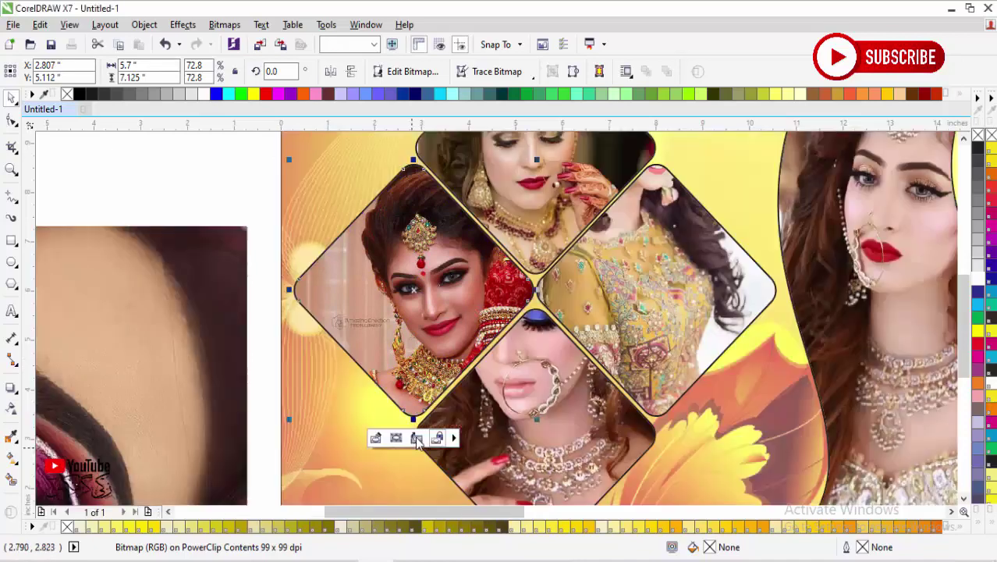
Step: Scale the right diamond's photo to about 5.5 × 8.2 inches, reposition it to frame the bride's face, and finish editing
scroll(430, 428, down, 4)
scroll(629, 420, up, 3)
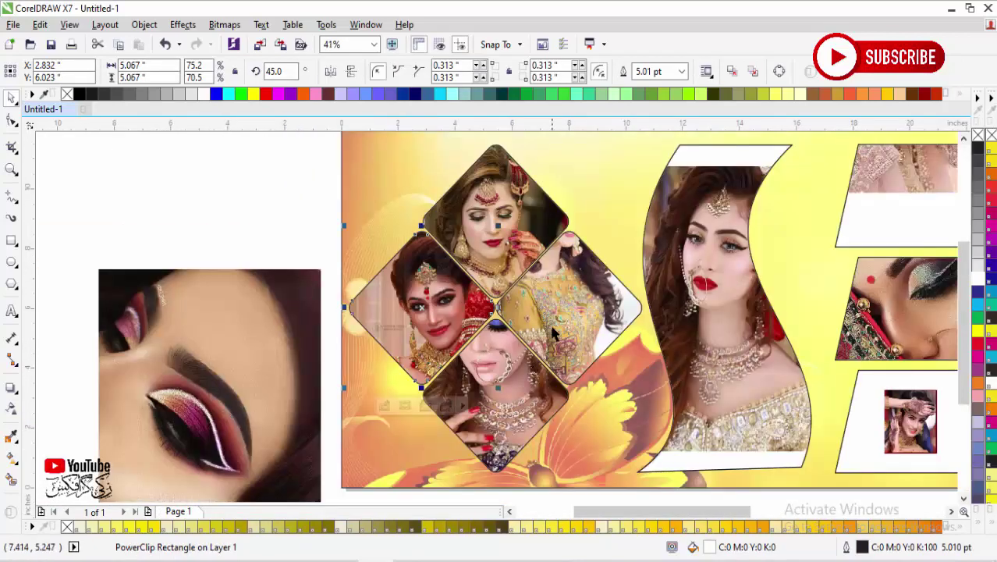
ctrl+click(565, 369)
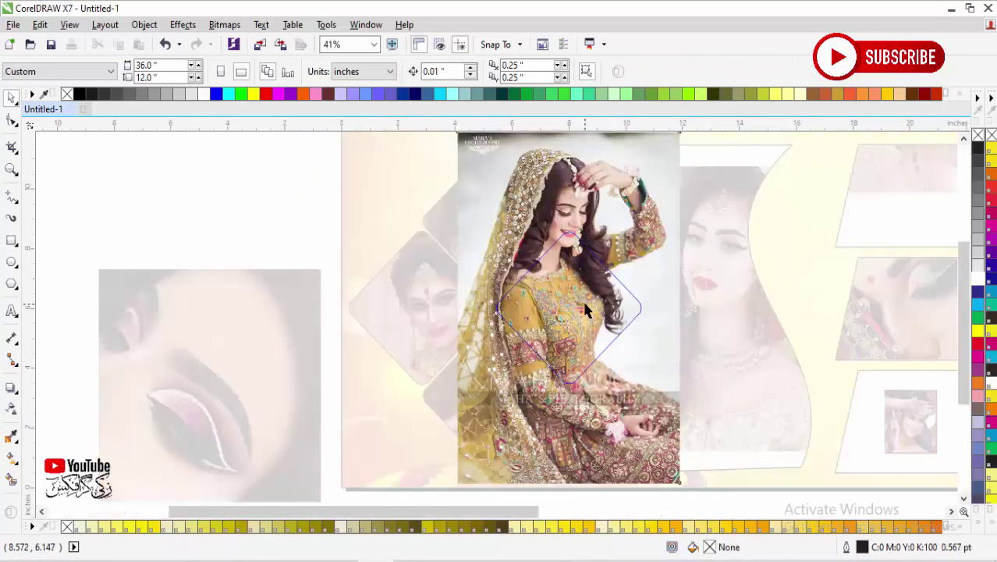
click(583, 304)
drag(647, 217, 650, 305)
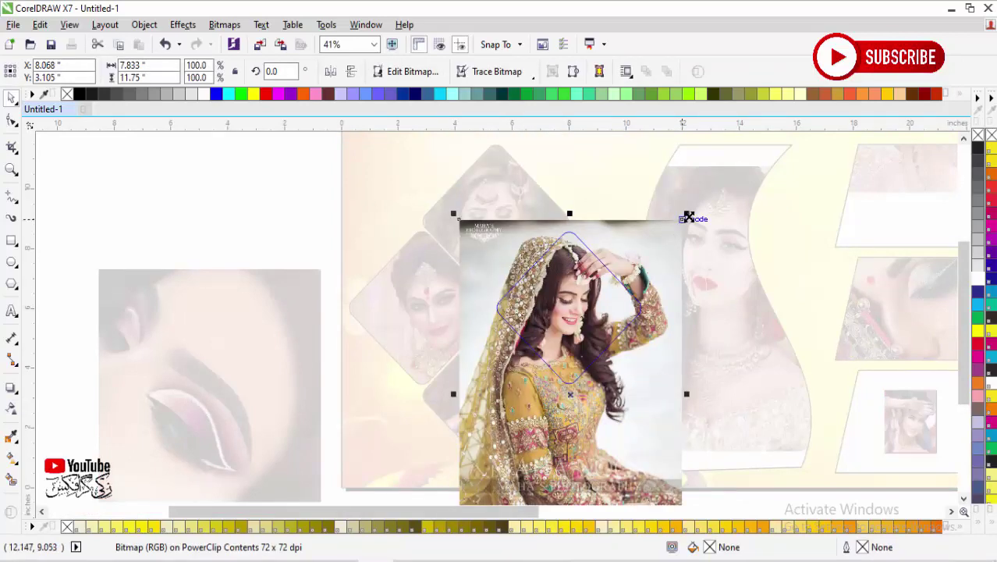
drag(688, 216, 652, 270)
mouse_move(608, 397)
mouse_down()
mouse_move(608, 357)
mouse_move(617, 357)
mouse_up()
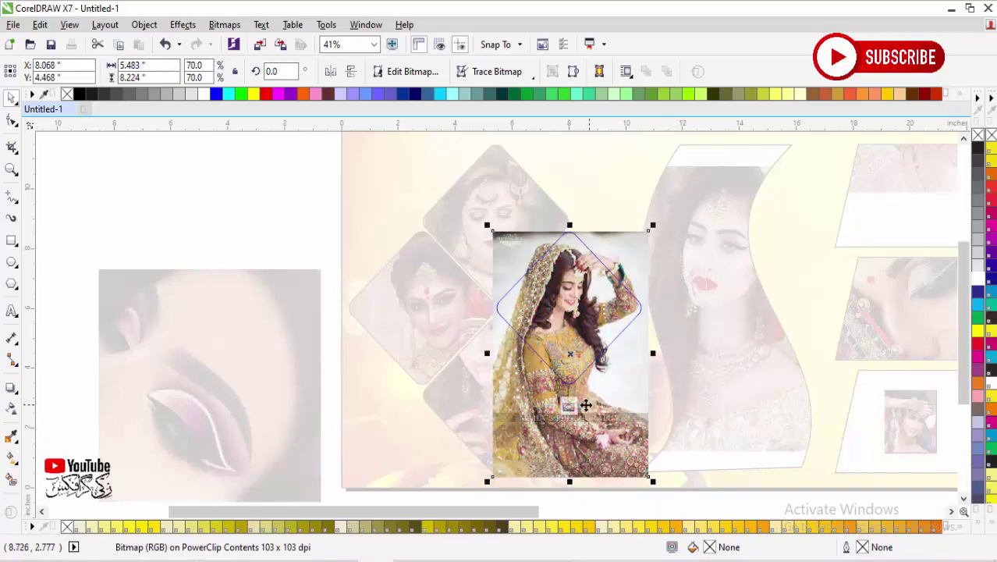
click(571, 407)
Step: Scale the bottom diamond's photo to about 5.2 × 7.8 inches, lower it to frame the face, and finish editing
click(479, 378)
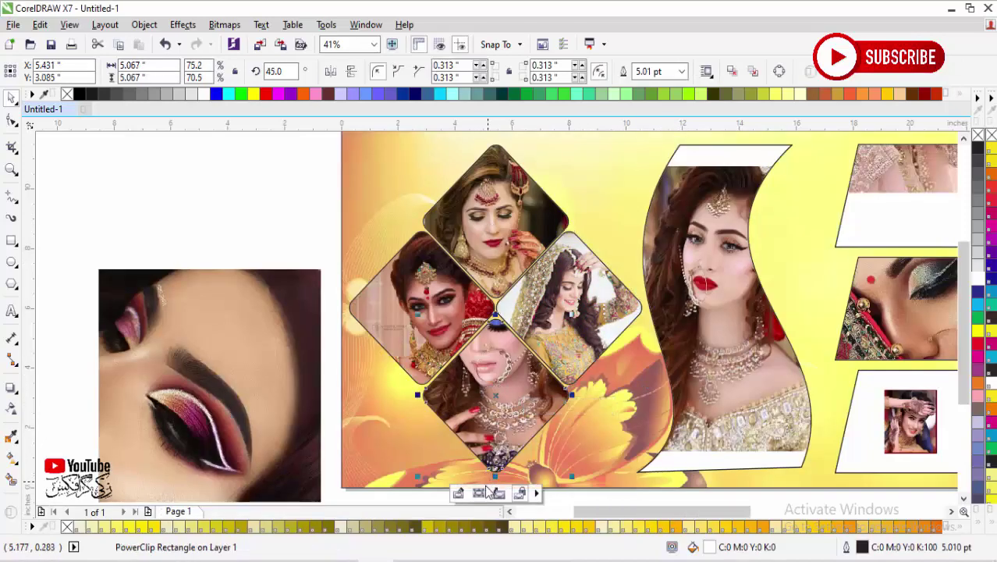
click(458, 493)
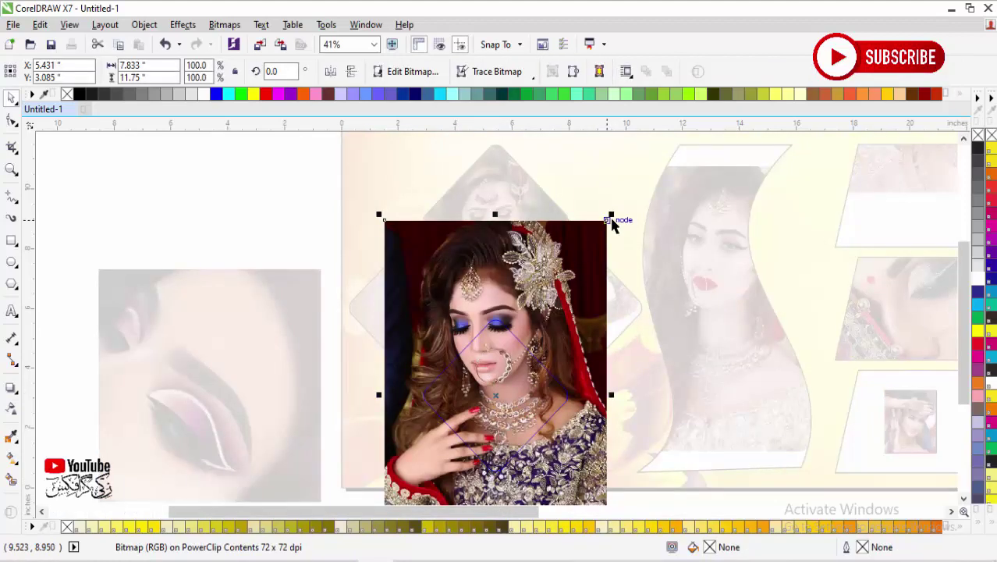
drag(611, 221, 579, 273)
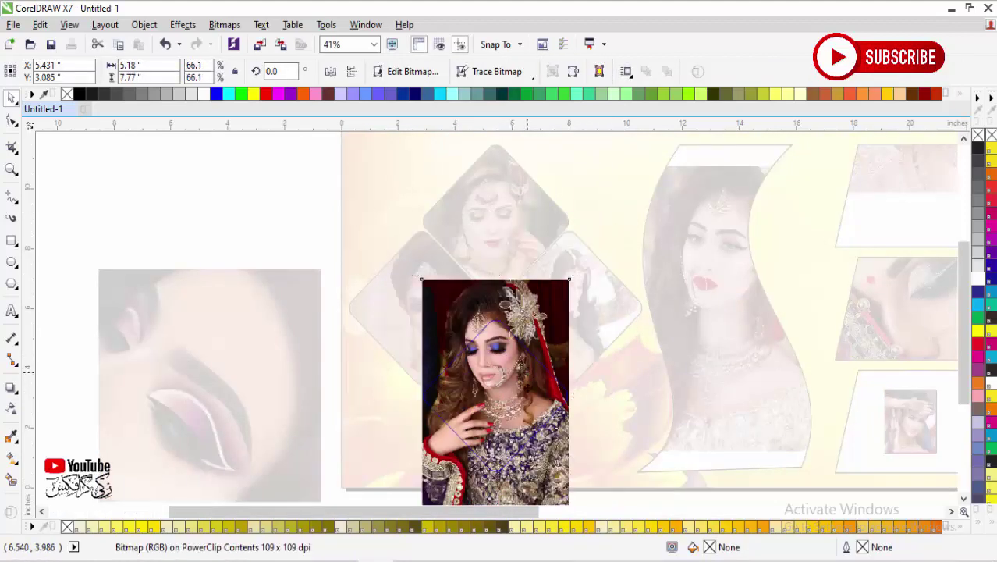
drag(527, 379, 535, 399)
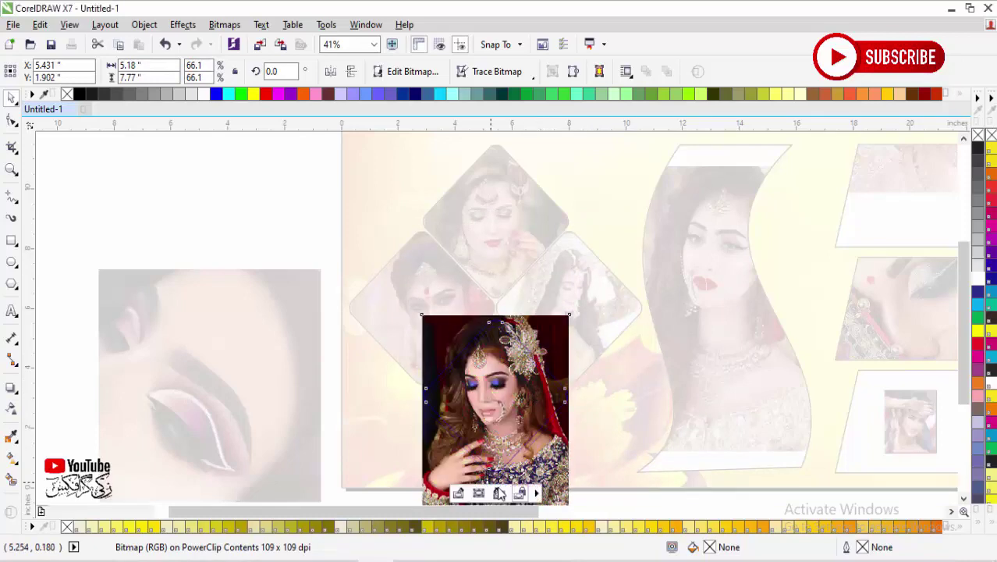
click(493, 499)
Step: Give all four diamond frames a 10 pt white outline
scroll(479, 337, down, 2)
drag(288, 210, 697, 446)
drag(299, 171, 598, 453)
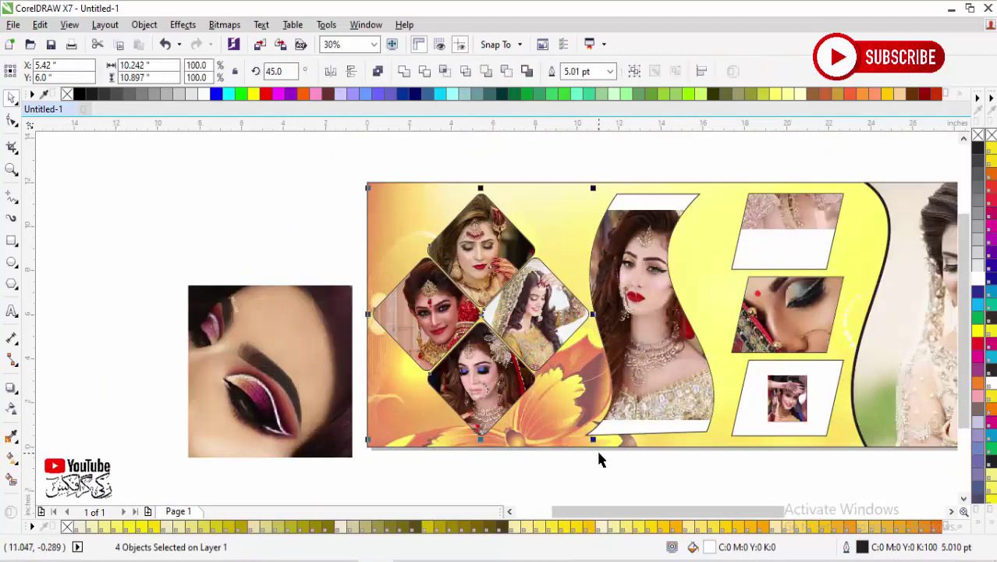
key(F12)
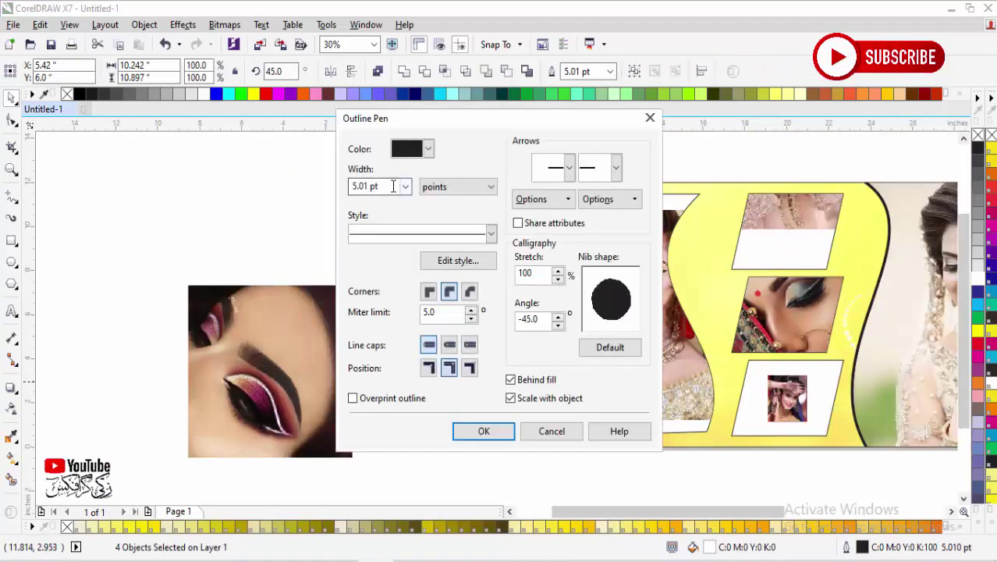
text(10)
key(Return)
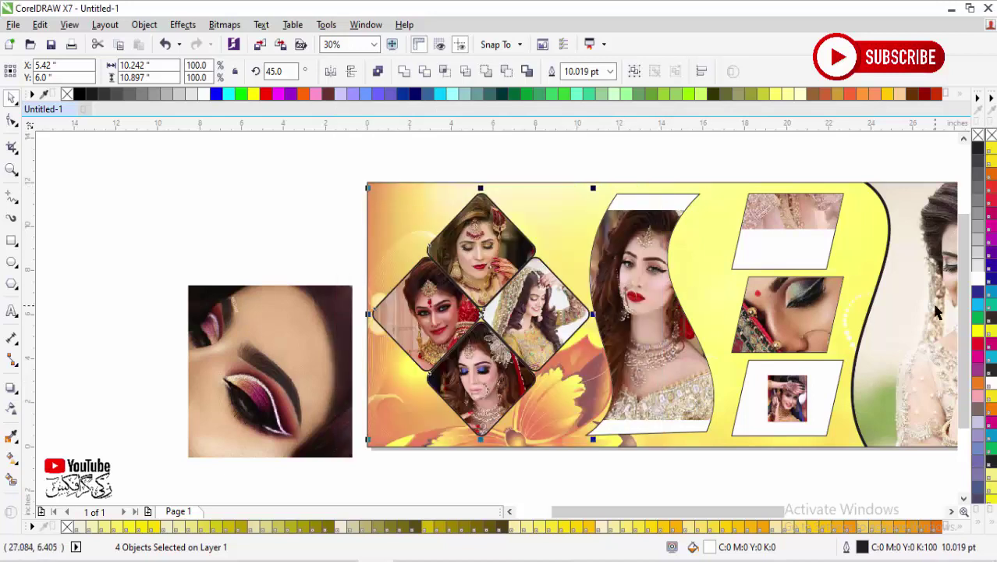
right_click(978, 274)
key(Escape)
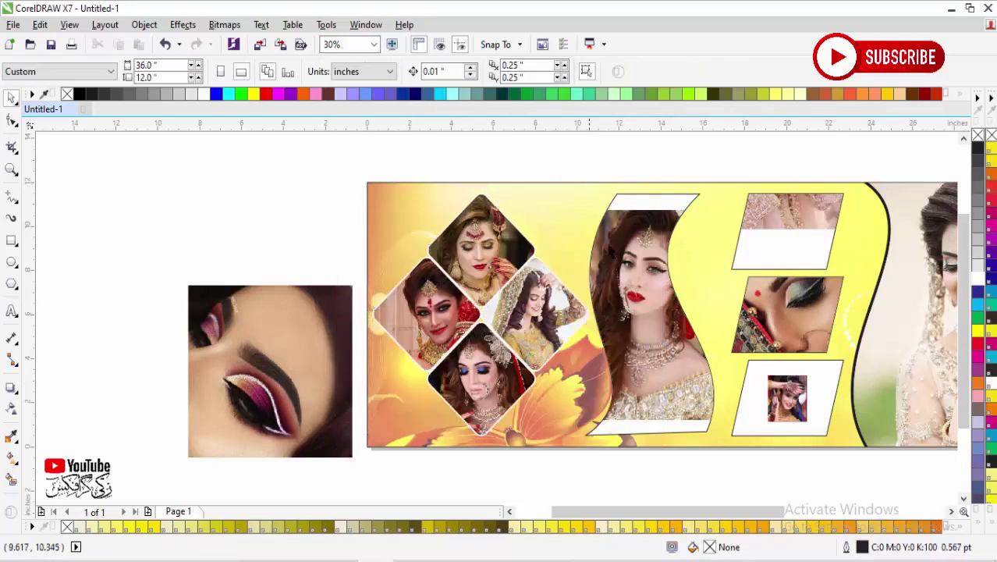
Step: Enlarge the bridal photo inside the wavy frame to about 9 × 11 inches so it fills the shape, and finish editing
click(646, 284)
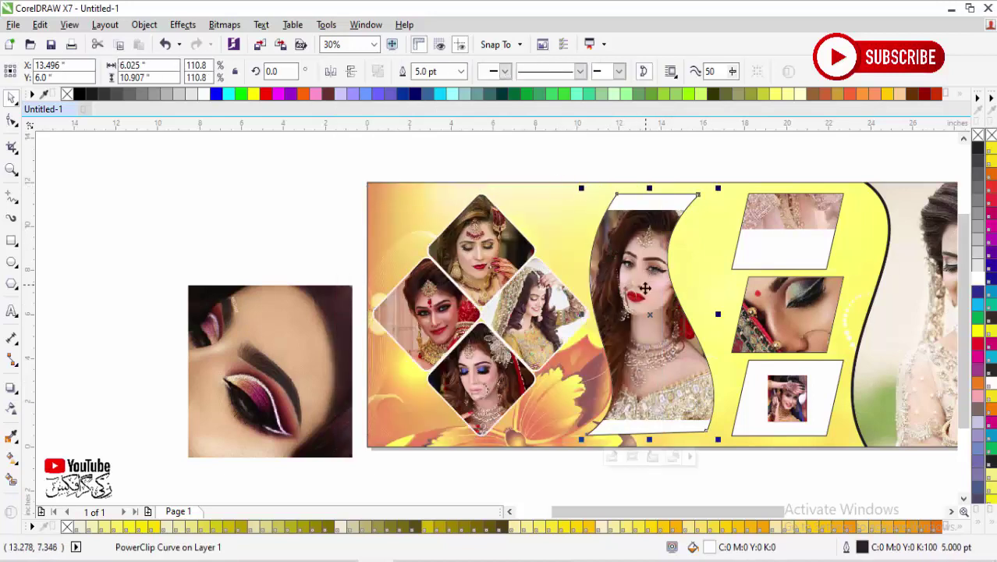
click(614, 459)
click(642, 322)
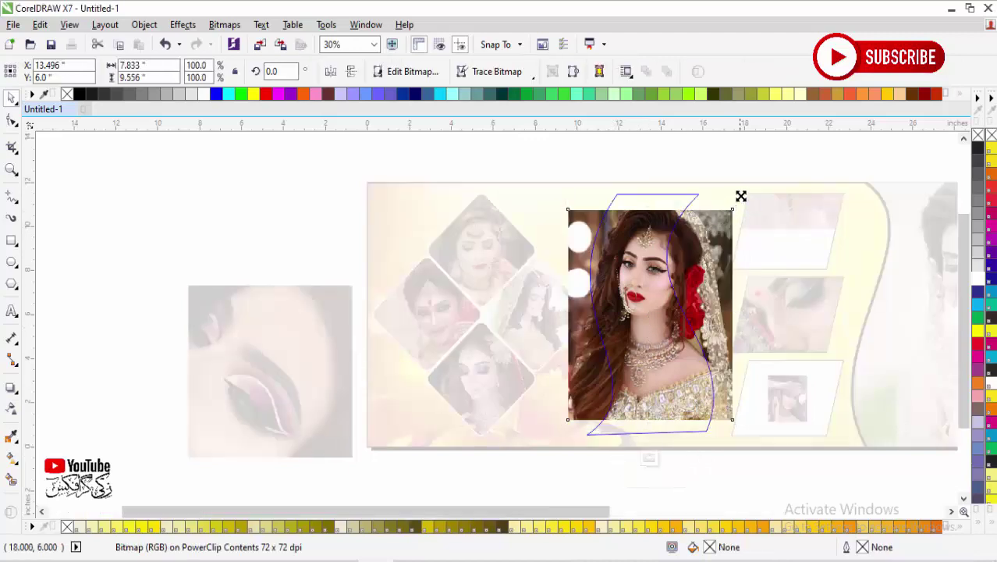
drag(740, 197, 750, 181)
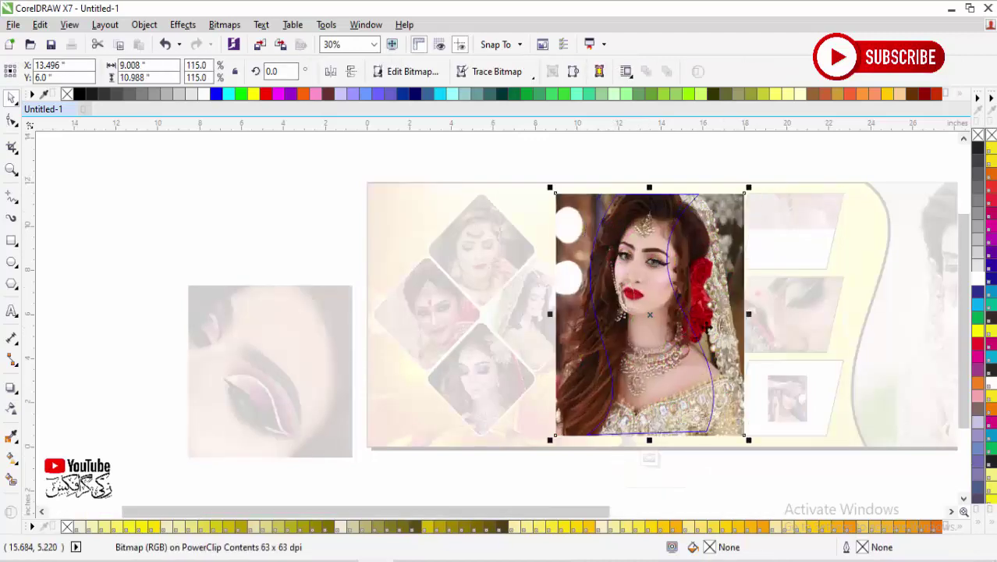
click(649, 458)
click(647, 483)
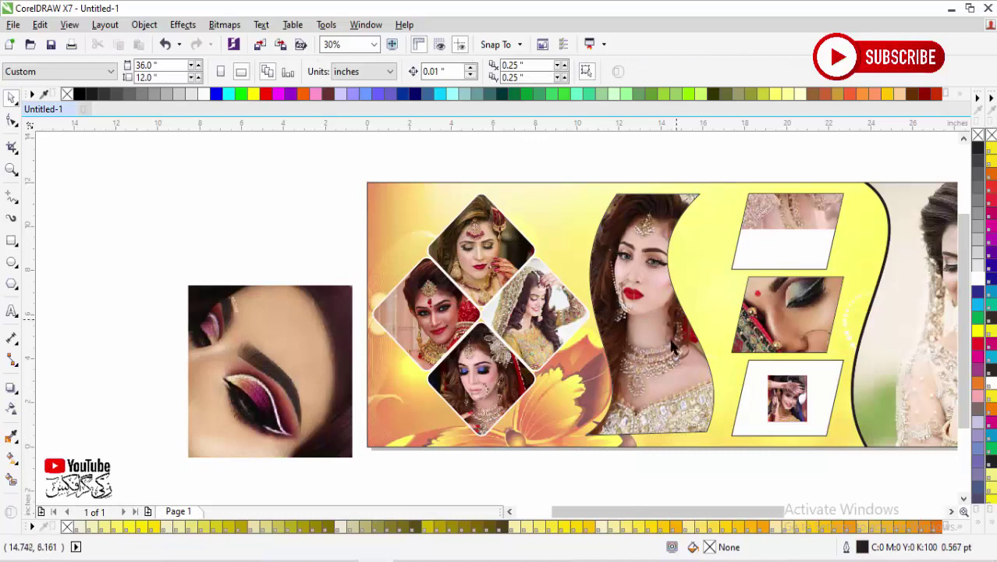
Step: Set the wavy photo frame's outline width to 10 pt
click(649, 341)
key(F12)
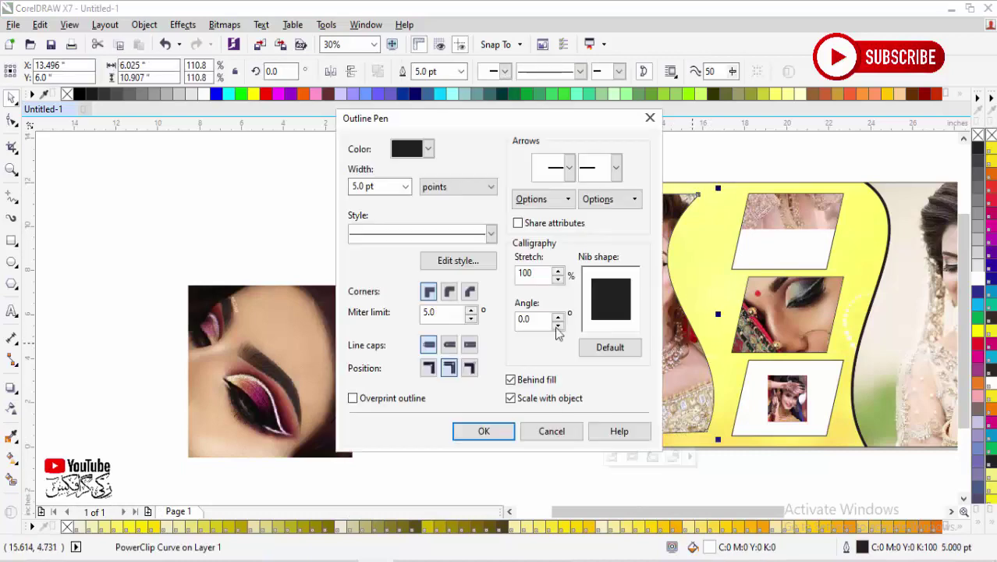
text(10)
key(Return)
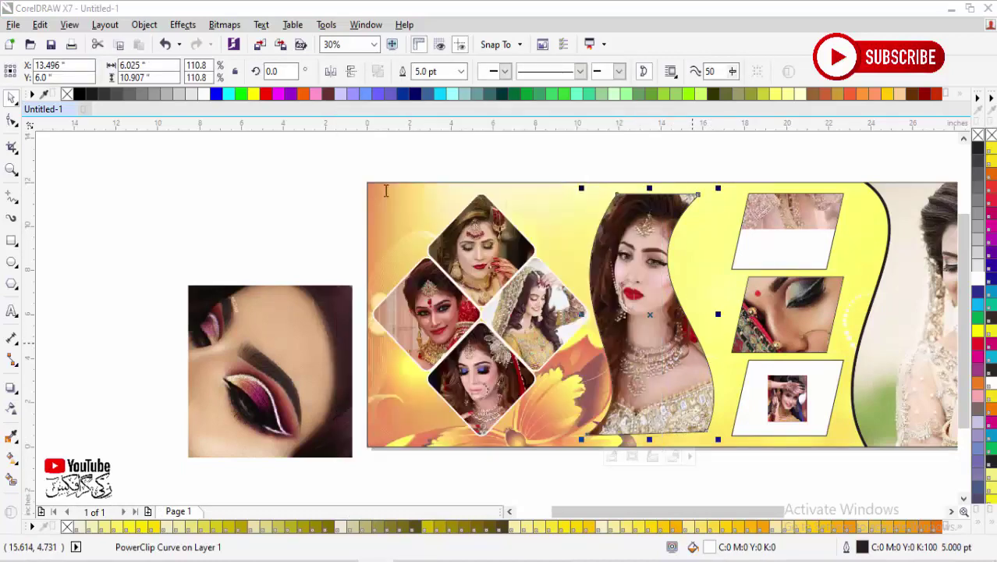
Step: Increase the wavy photo frame's outline width to 20 pt
key(F12)
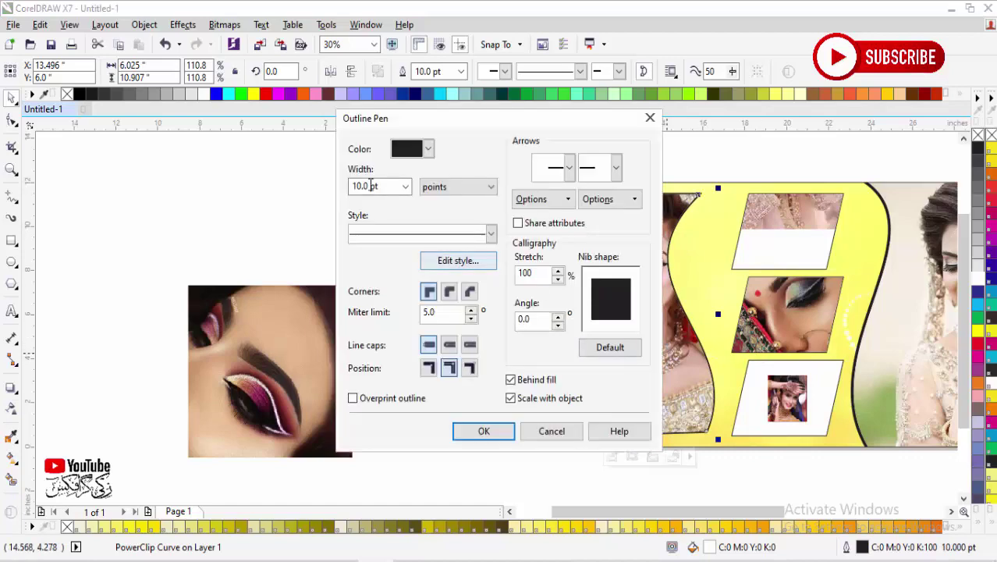
double_click(385, 187)
text(20)
key(Return)
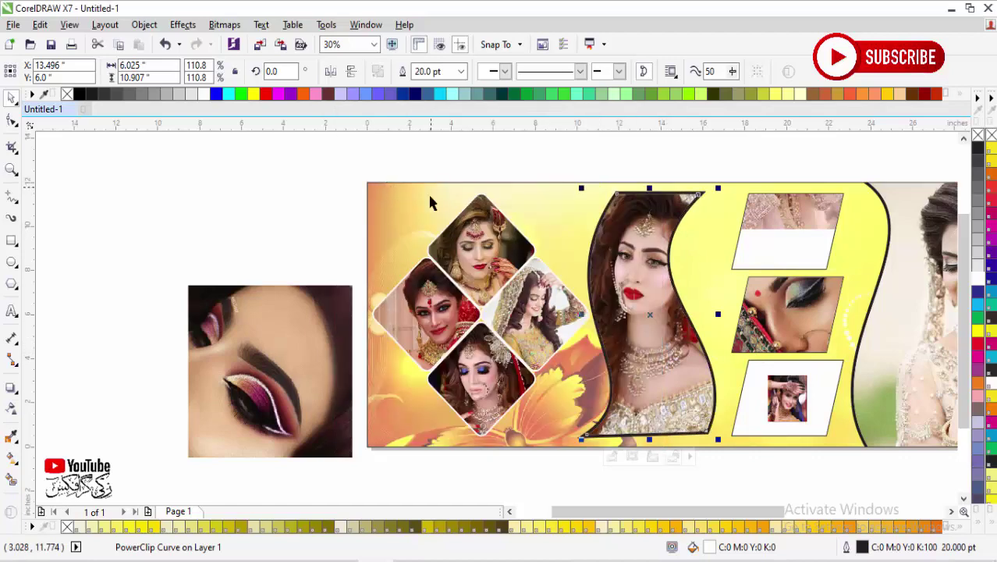
Step: Colour the wavy photo frame's outline white
right_click(978, 281)
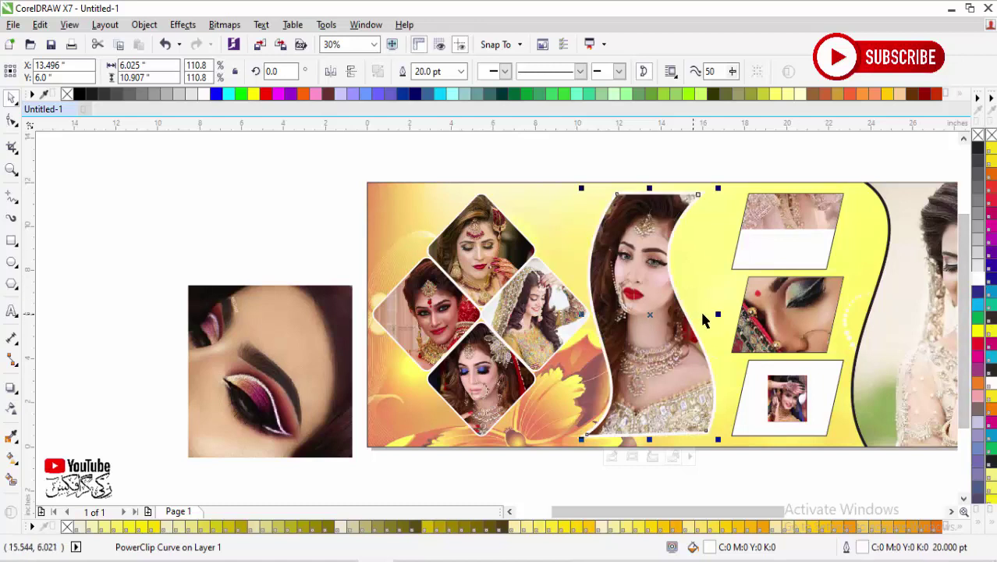
click(320, 272)
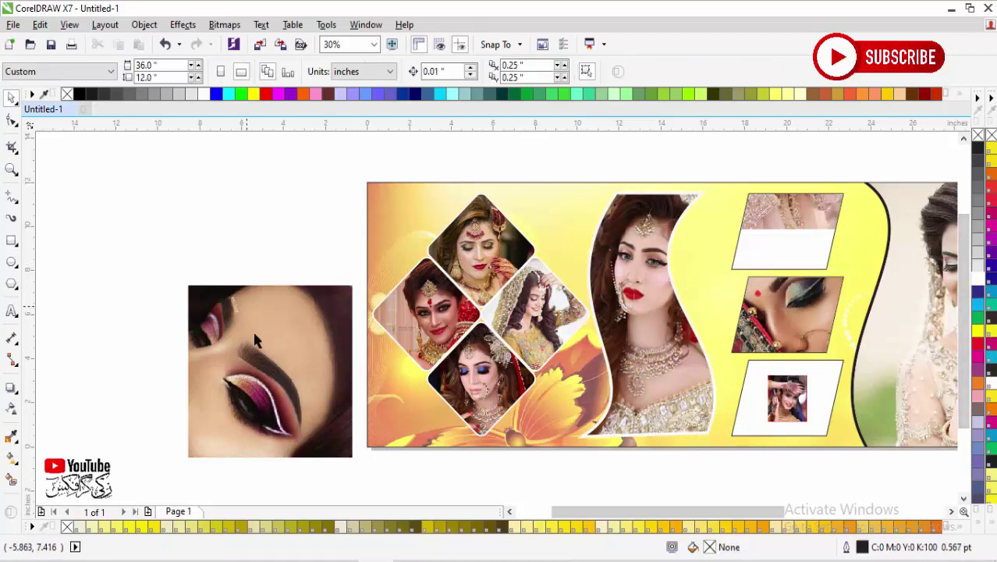
Step: Place the loose eye makeup photo over the banner's left end and enlarge it to about 11.3 × 11.9 inches
click(285, 342)
drag(278, 343, 458, 262)
drag(537, 369, 613, 452)
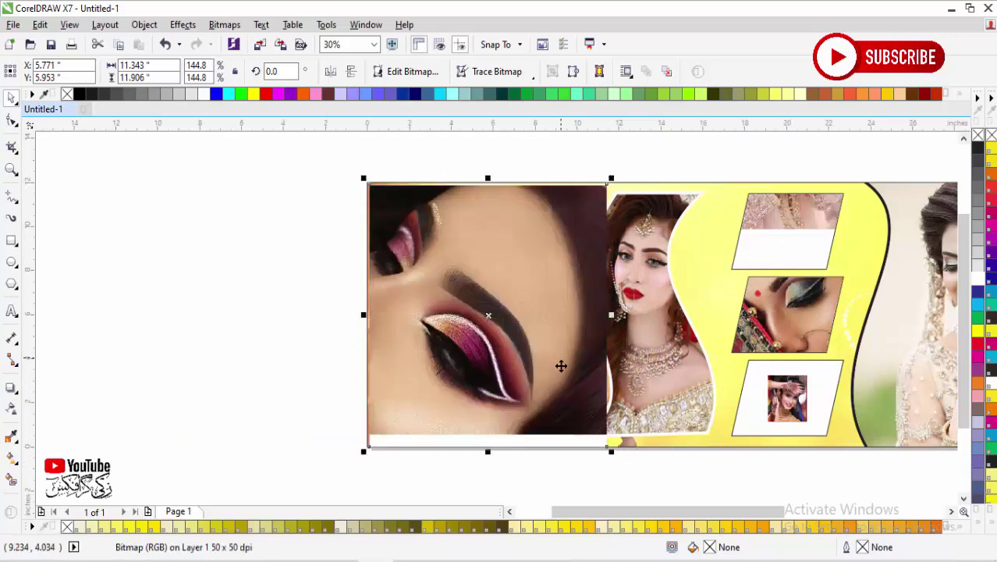
Step: Move the enlarged eye makeup photo off the page and PowerClip it inside the banner rectangle
drag(561, 366, 267, 318)
right_click(267, 319)
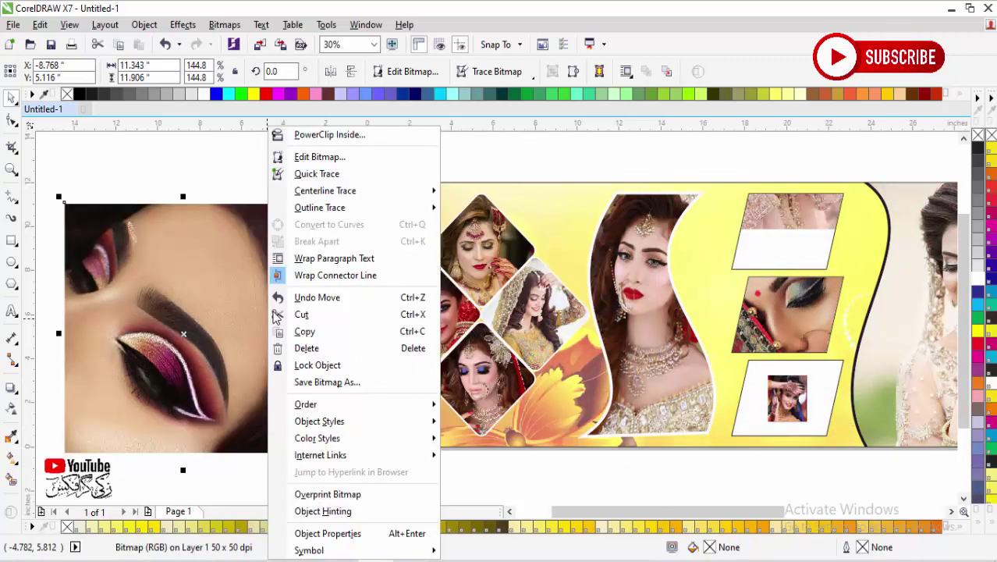
click(363, 138)
click(544, 184)
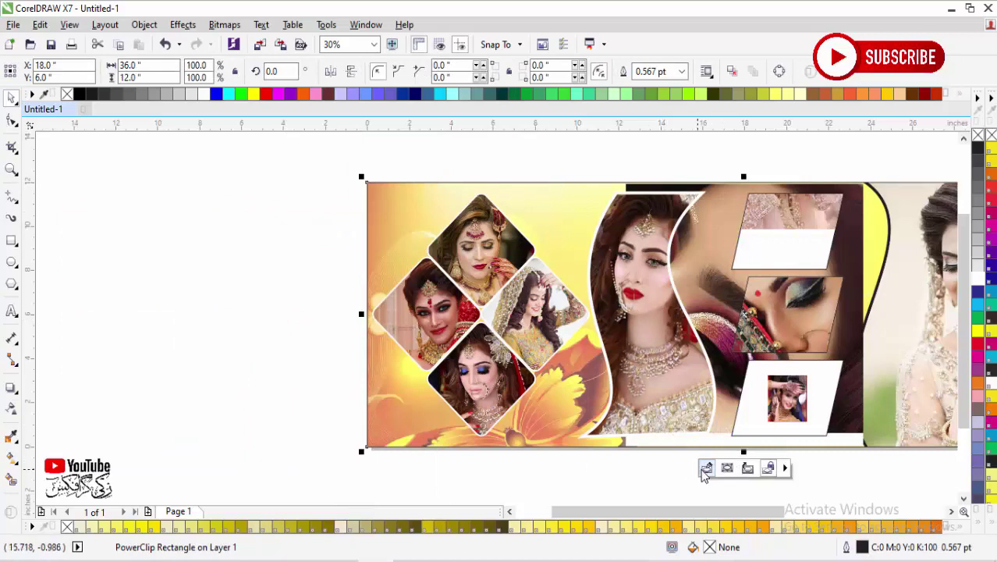
Step: Edit the banner's PowerClip contents, move the eye makeup photo to the left end and give it a uniform transparency of 65
click(706, 468)
drag(759, 354, 468, 355)
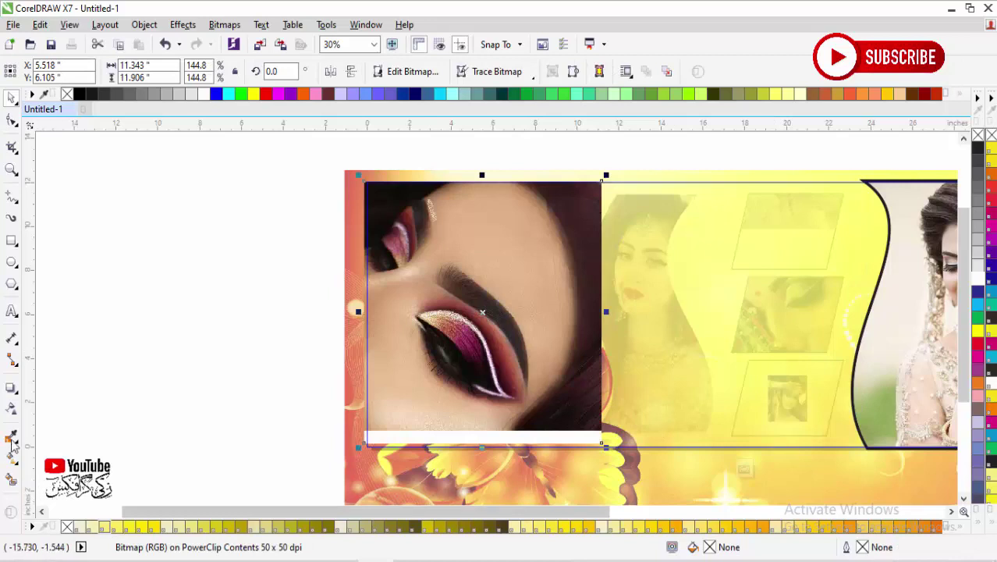
click(11, 408)
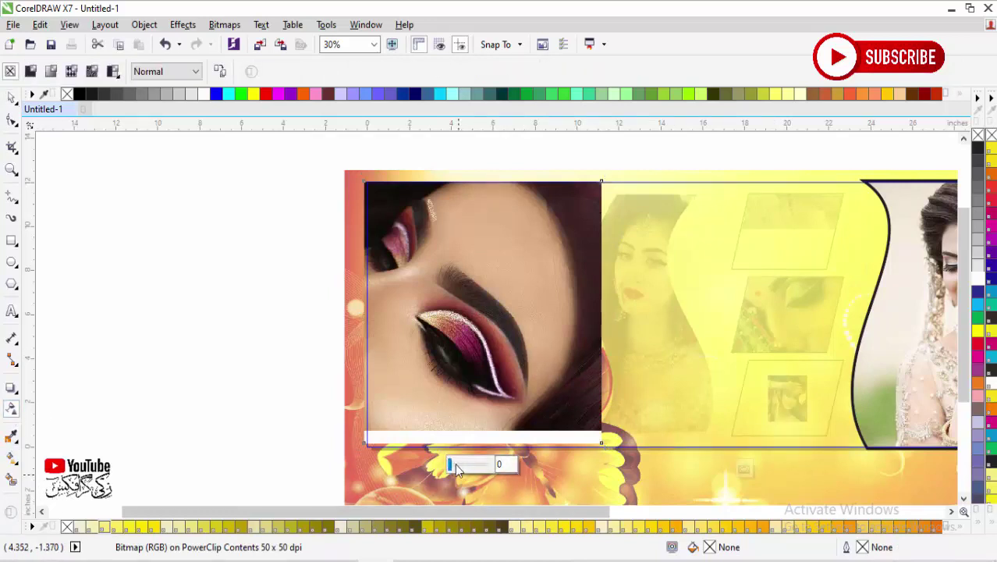
drag(457, 469, 477, 468)
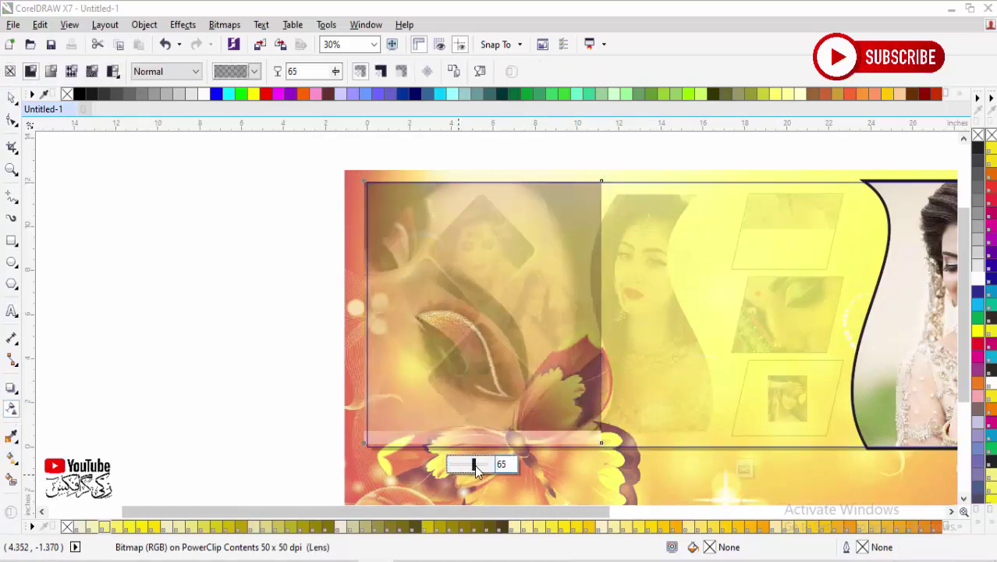
click(329, 313)
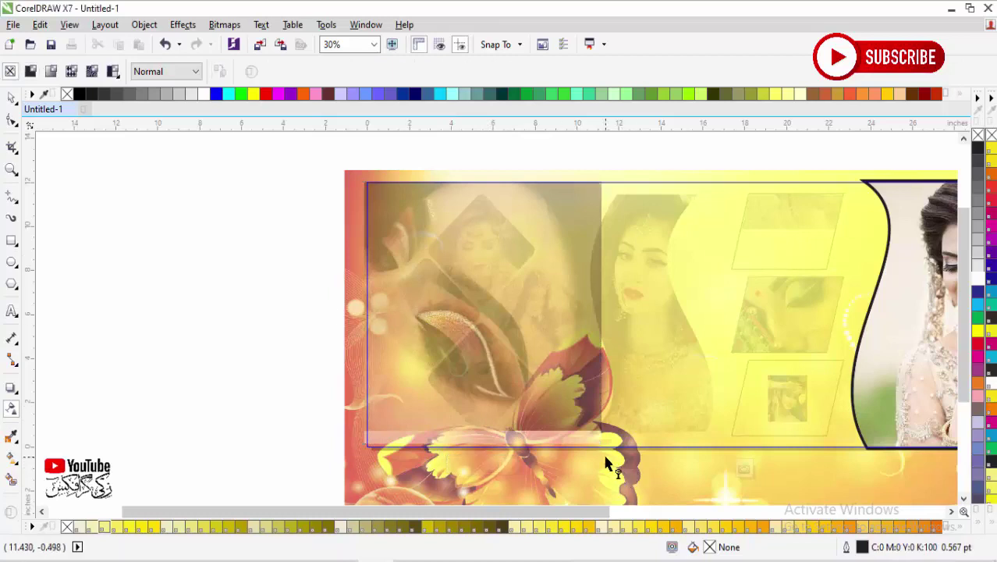
Step: Enlarge the transparent eye makeup photo to about 12 inches wide to cover the banner's left end, and finish editing the contents
key(space)
click(570, 374)
drag(608, 449, 622, 462)
key(Escape)
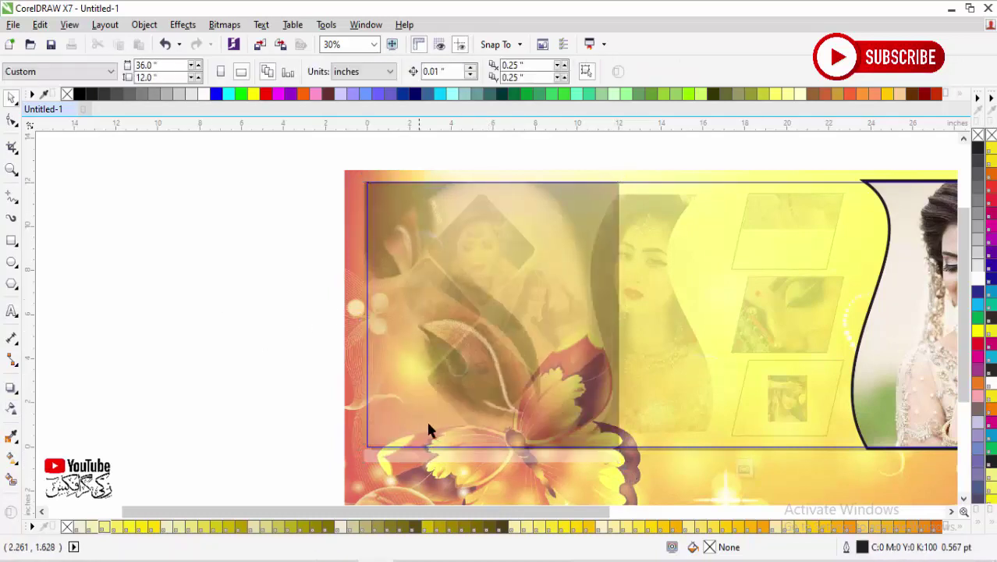
click(745, 468)
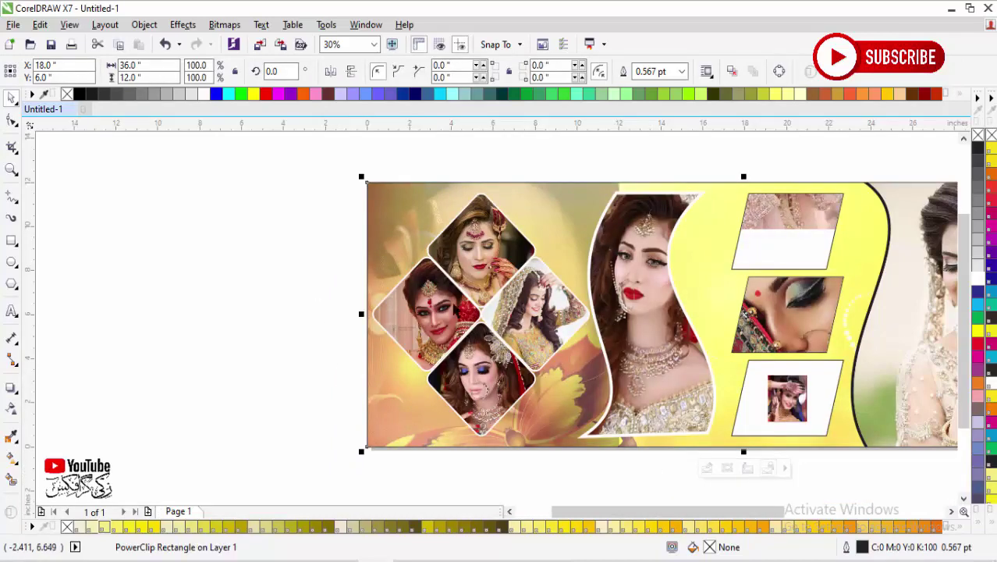
Step: Enlarge the bridal photo inside the lowest parallelogram frame to about 5.5 × 6.2 inches so it fills the shape, and finish editing
click(292, 264)
key(F2)
drag(307, 166, 759, 439)
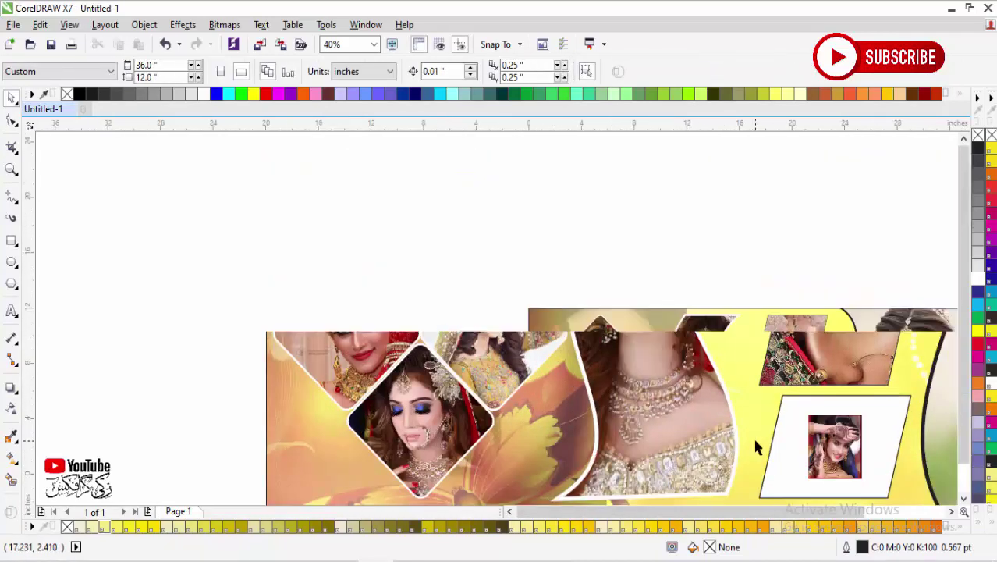
key(F4)
drag(263, 144, 813, 504)
click(511, 395)
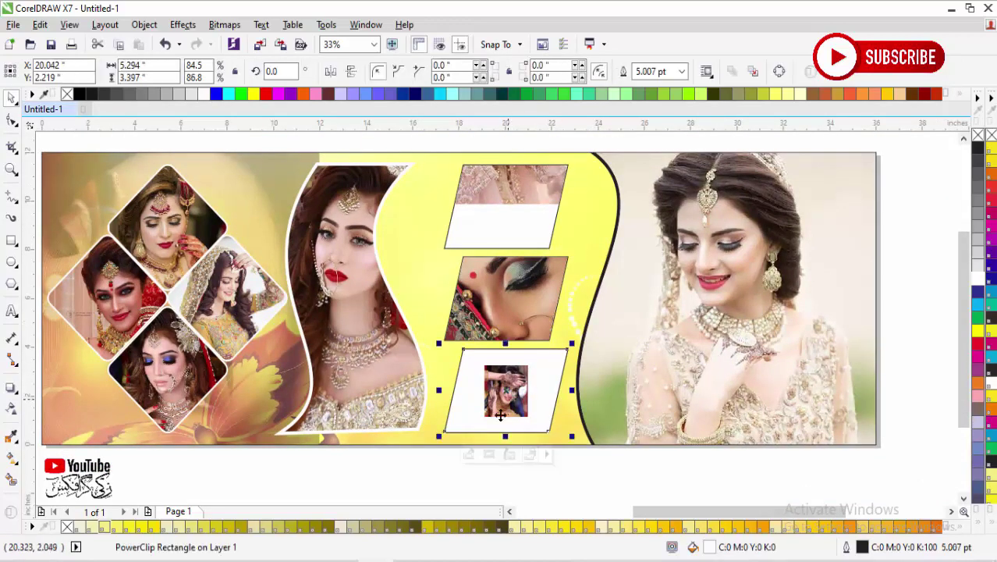
click(471, 455)
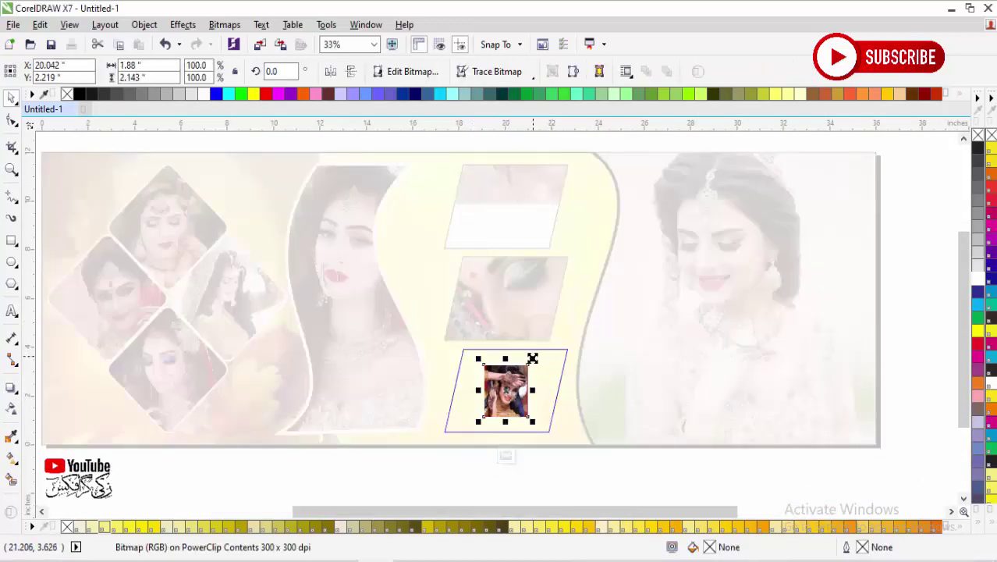
drag(532, 358, 574, 311)
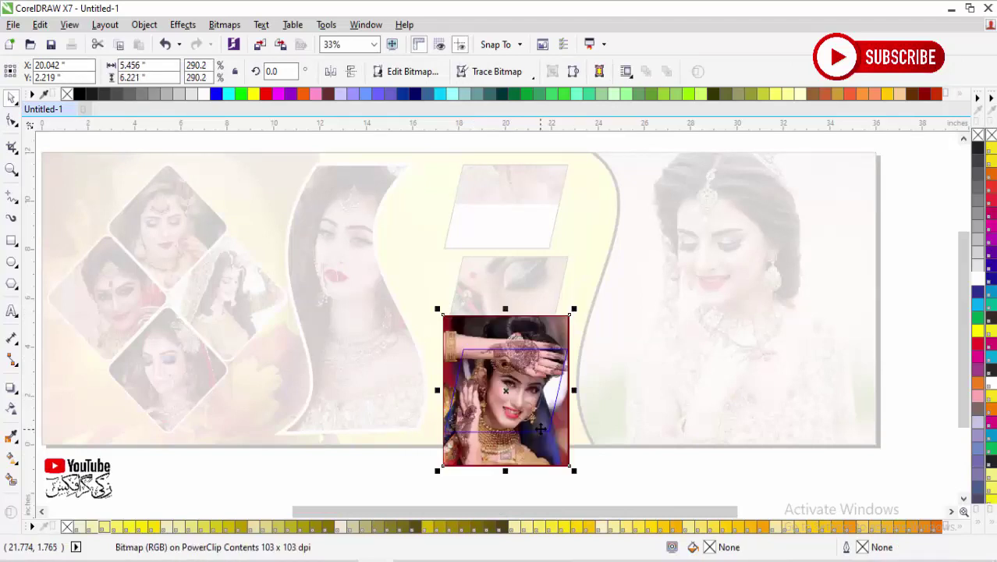
click(503, 454)
Step: Shrink the photo inside the middle parallelogram frame to about 5.6 × 6.6 inches, lower it to show the eye, and finish editing
right_click(513, 329)
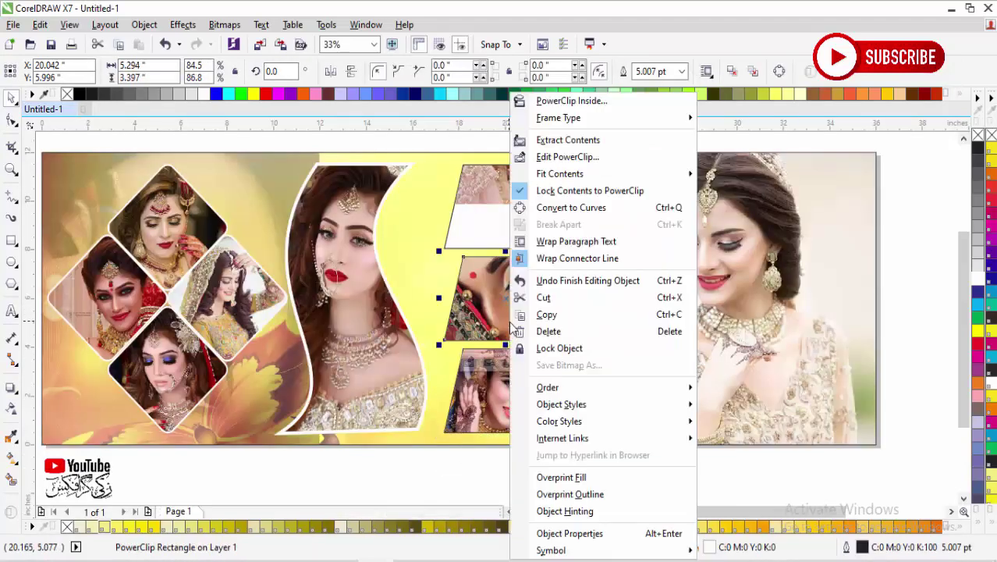
click(480, 269)
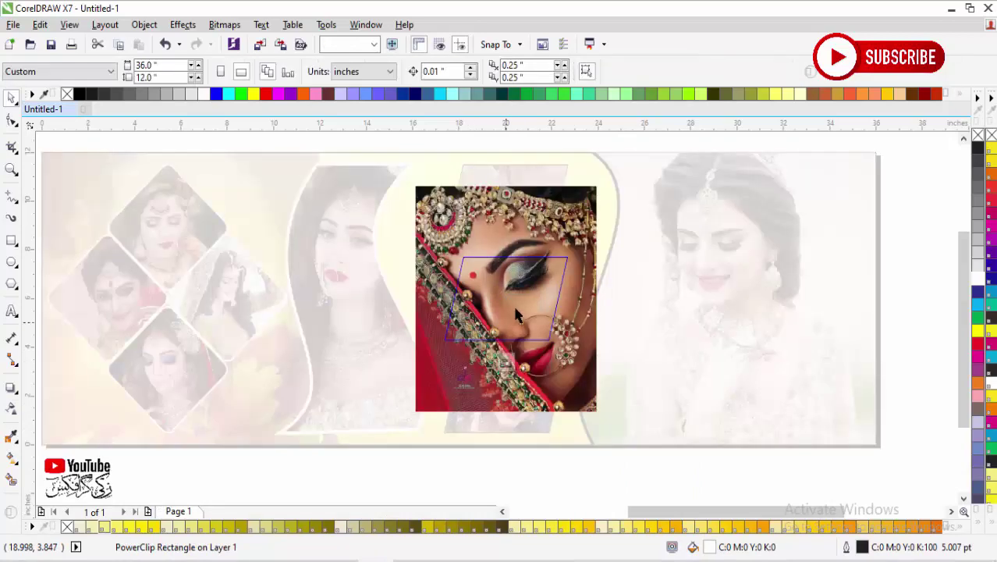
click(468, 360)
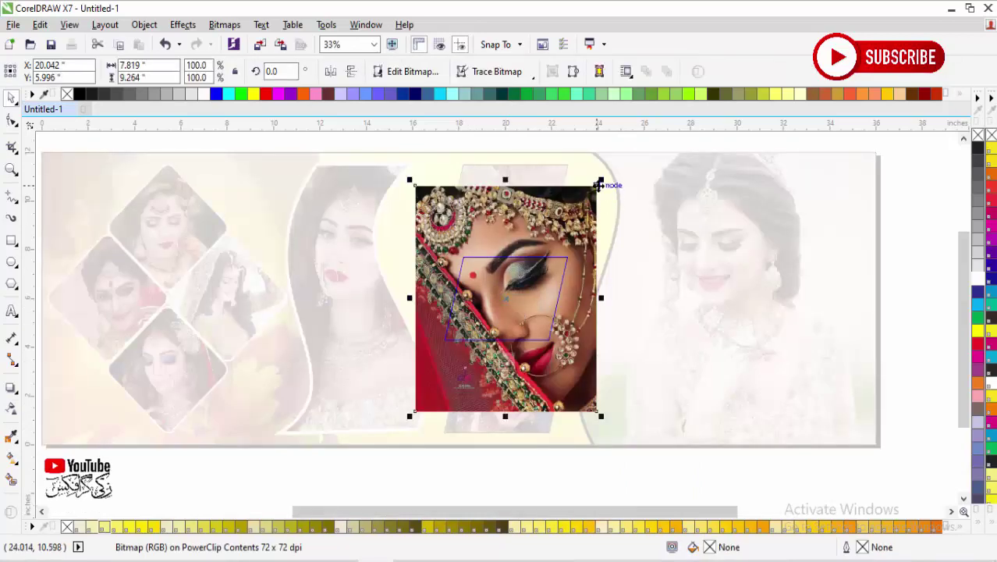
drag(599, 184, 576, 215)
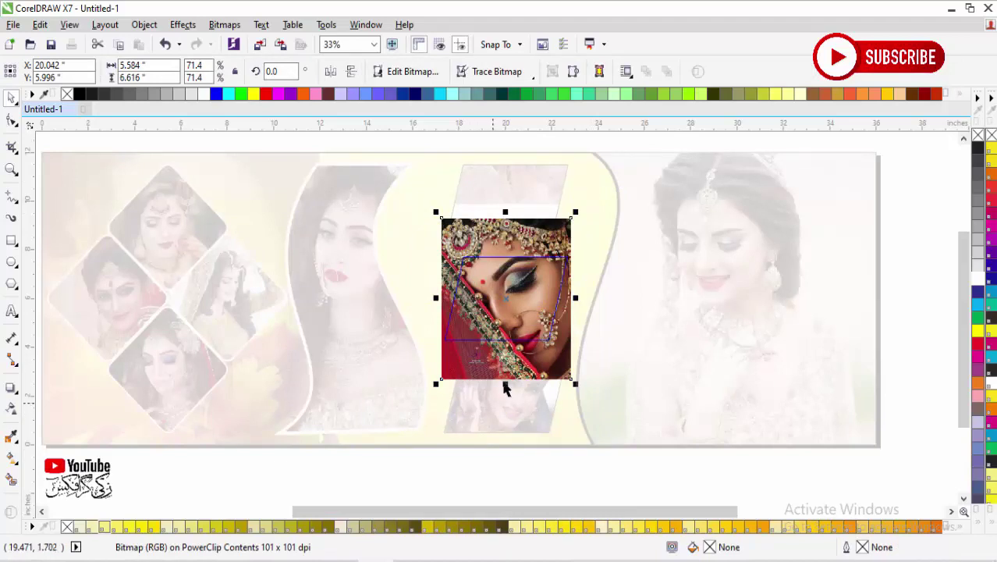
drag(518, 314, 520, 334)
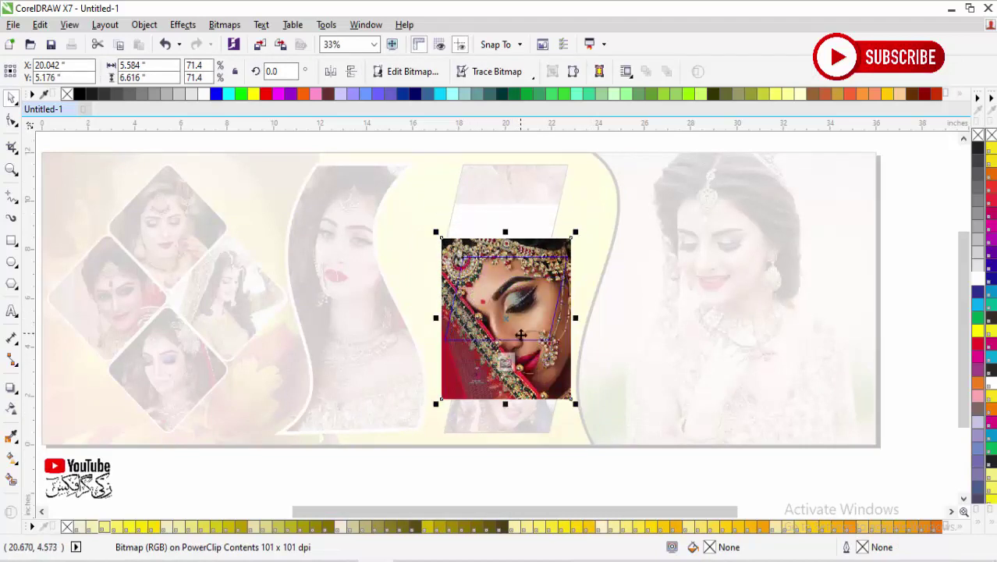
click(495, 454)
click(501, 364)
Step: Fit the henna hands photo inside the uppermost parallelogram frame at about 5.8 × 7.5 inches with the face in view, and finish editing
click(497, 232)
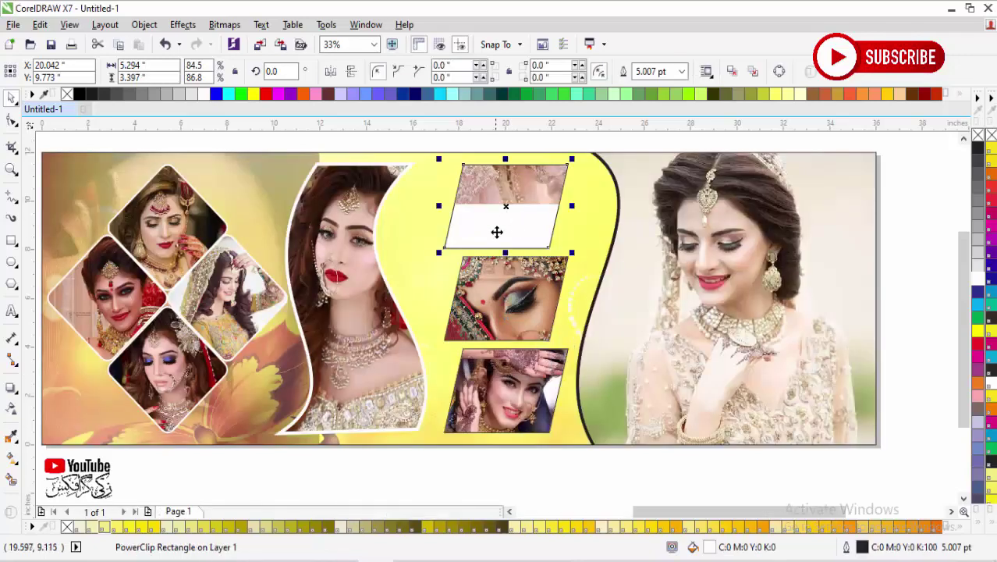
click(469, 268)
drag(522, 172, 522, 351)
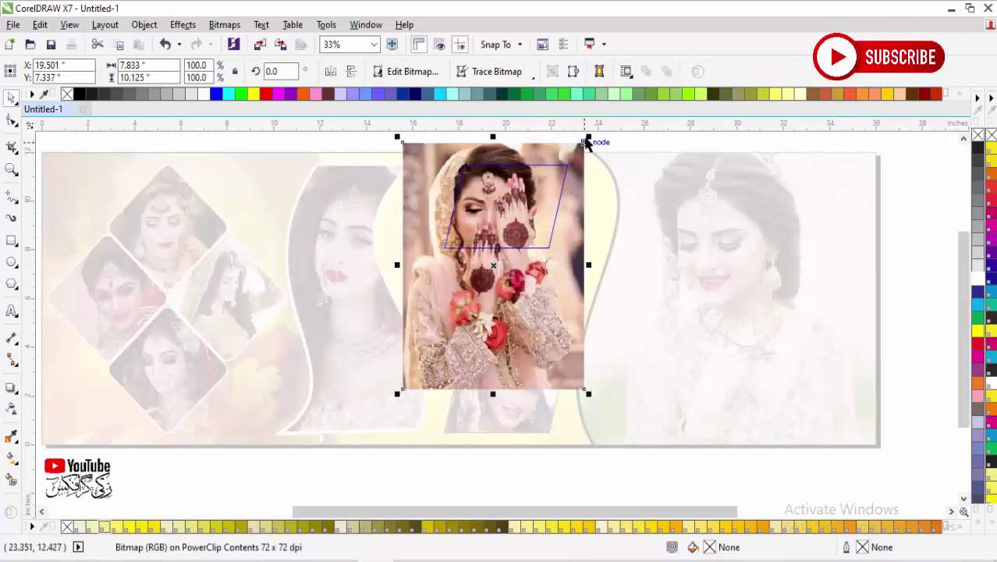
drag(586, 140, 572, 176)
drag(512, 309, 528, 255)
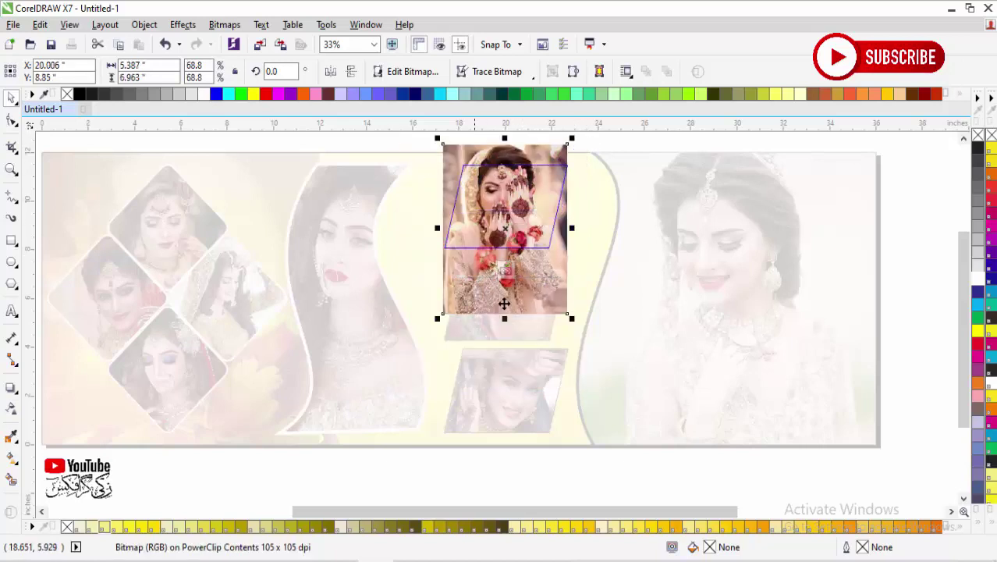
drag(572, 318, 577, 328)
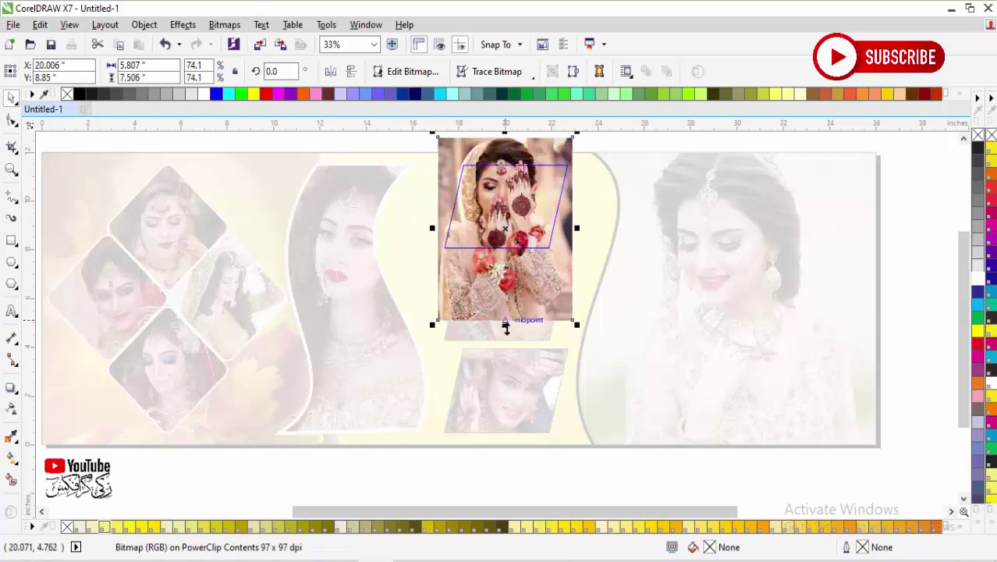
click(505, 276)
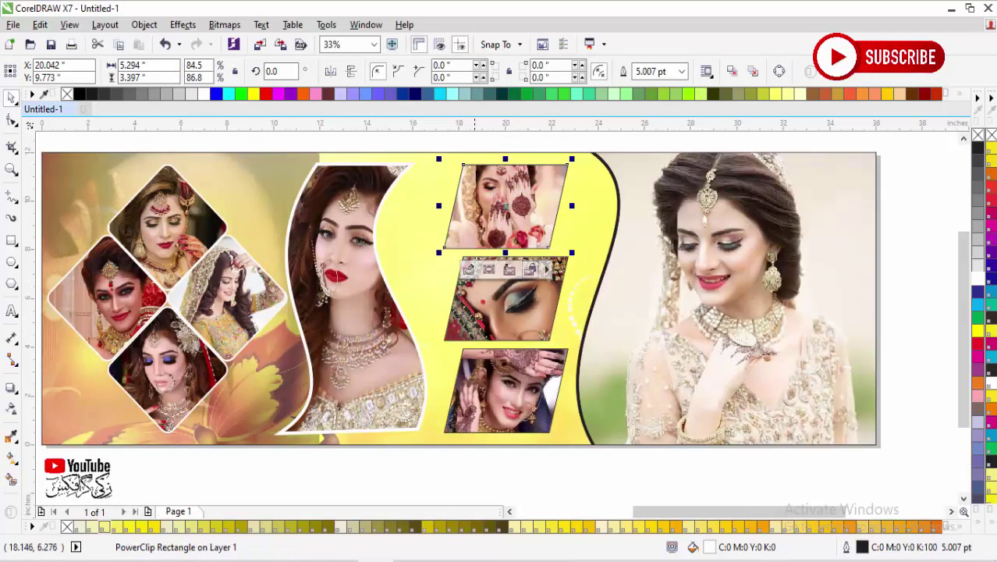
click(451, 454)
Step: Switch to File Explorer and bring the red-dressed bride photo with a hand on her face from the bridal 2019 folder into the drawing
key(F4)
key(alt+Tab)
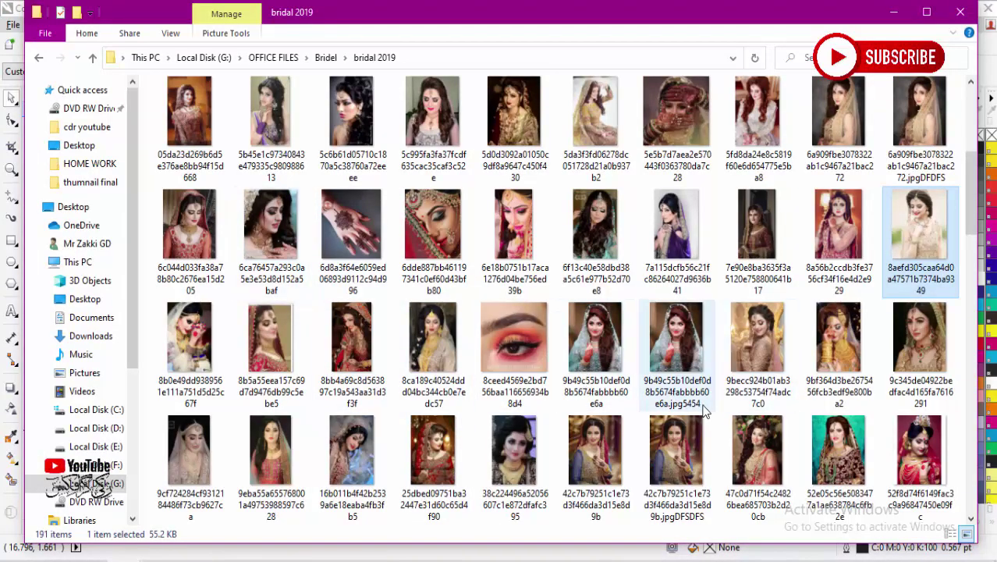
scroll(717, 417, down, 2)
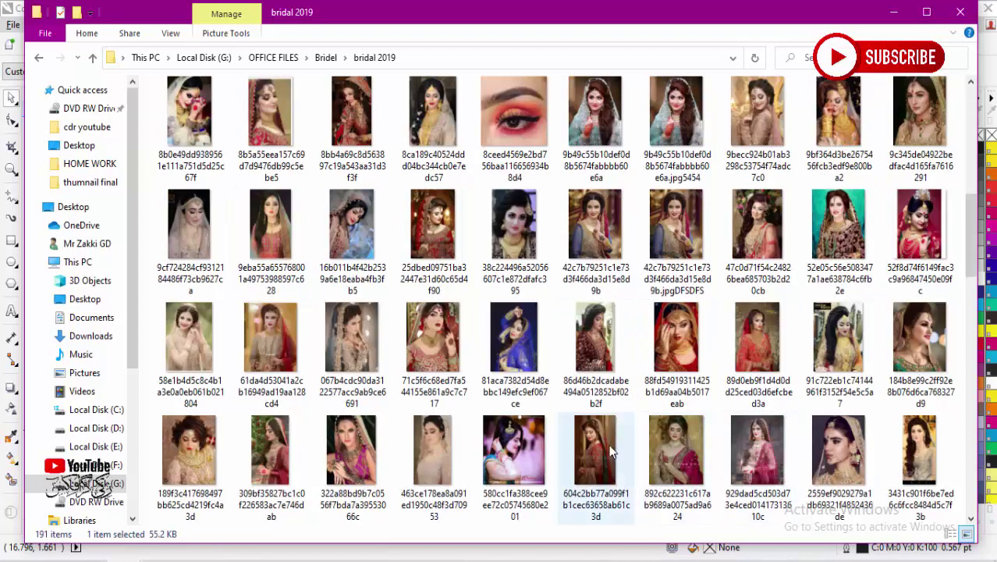
scroll(550, 449, down, 2)
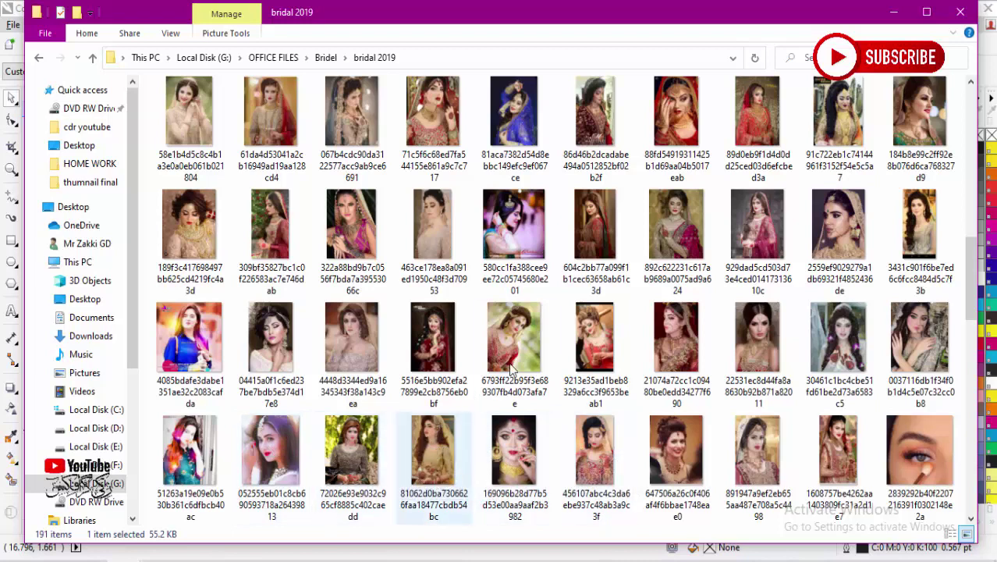
drag(672, 131, 271, 419)
scroll(369, 389, down, 2)
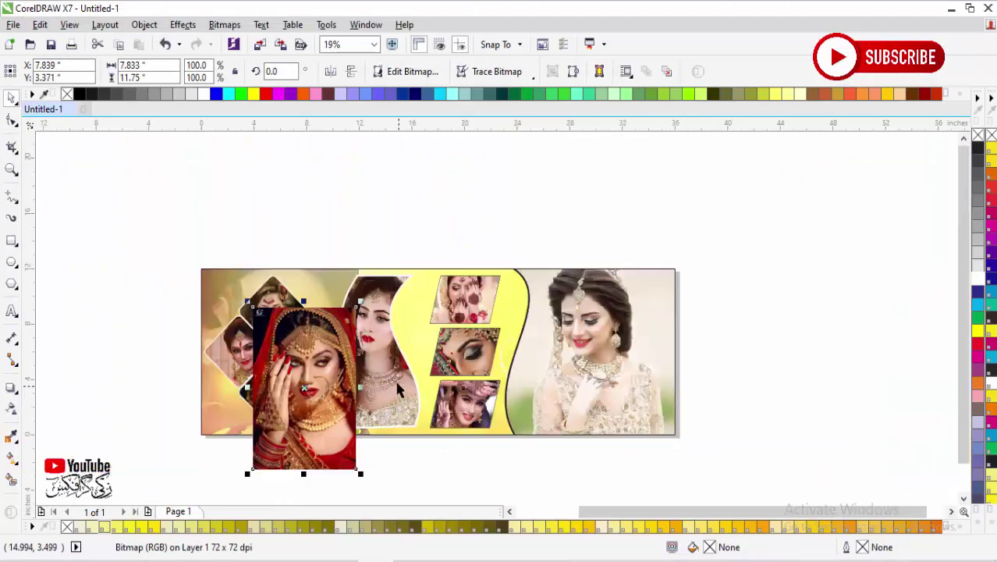
Step: Move the red bride photo off the page and PowerClip it inside the banner rectangle
drag(325, 399, 137, 345)
right_click(135, 310)
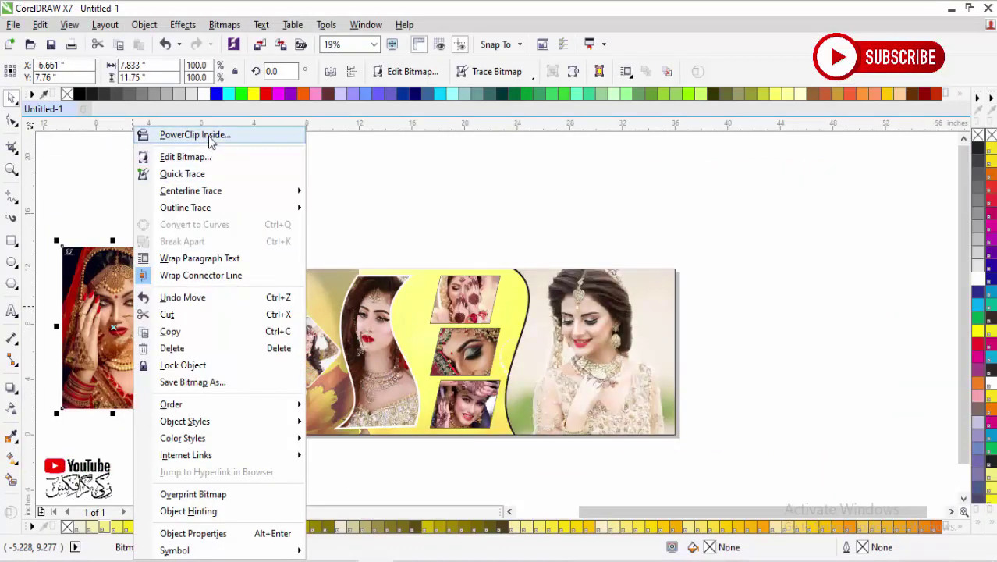
click(234, 134)
click(398, 268)
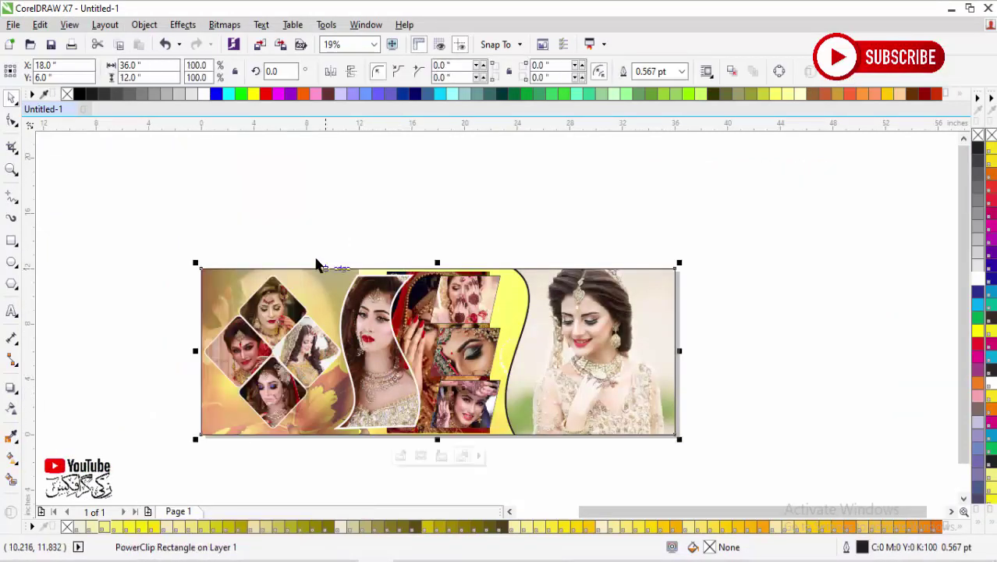
Step: Edit the banner's PowerClip contents and enlarge the red bride photo to about 13.1 × 19.6 inches
key(F2)
drag(302, 245, 597, 461)
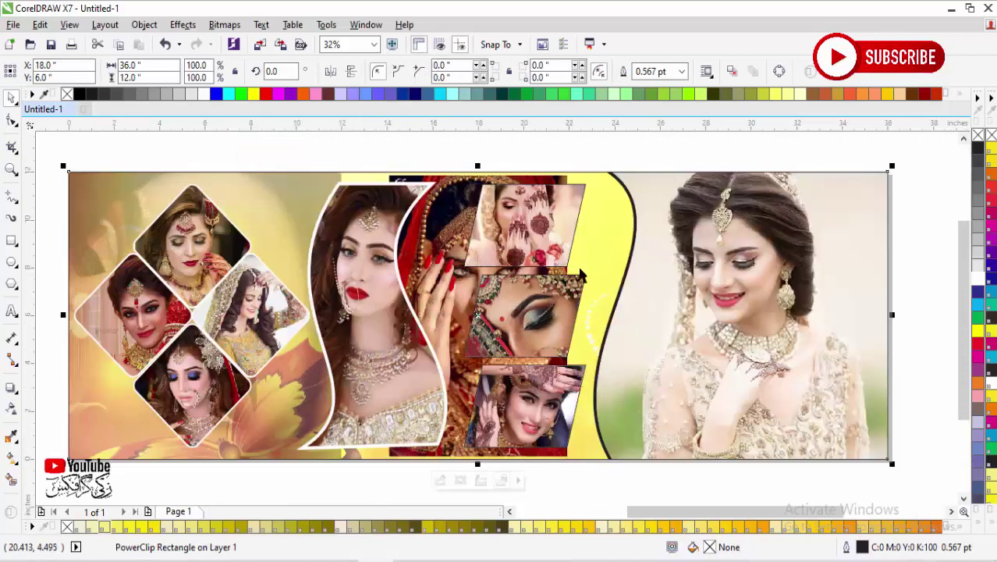
click(440, 480)
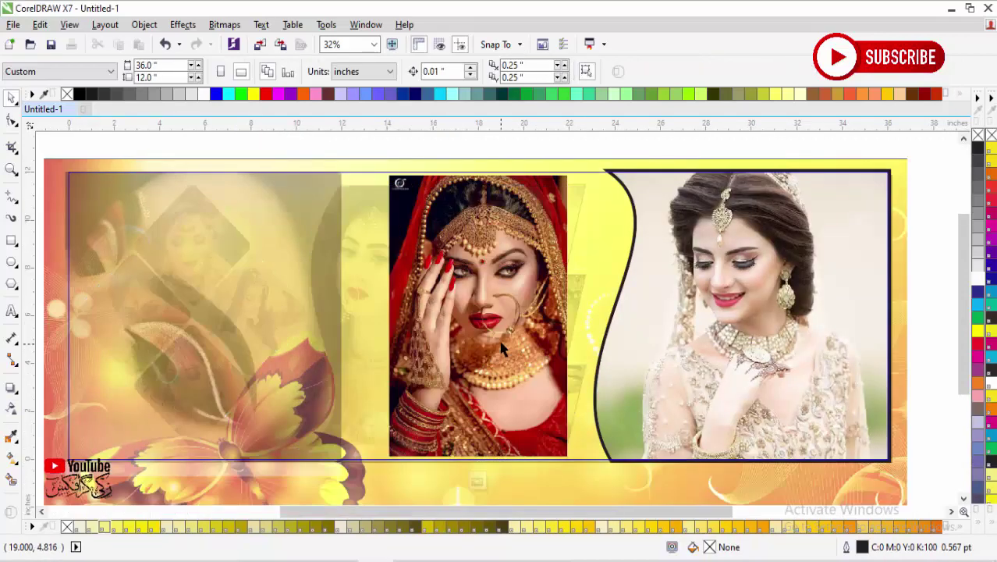
drag(572, 169, 595, 167)
scroll(573, 267, down, 2)
scroll(597, 326, up, 2)
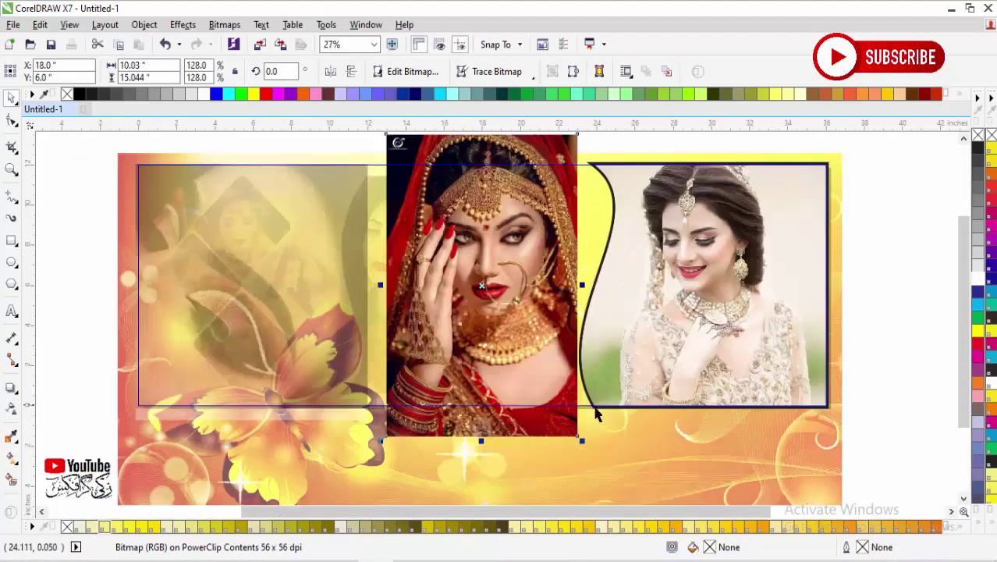
click(595, 466)
click(579, 437)
drag(583, 442, 623, 492)
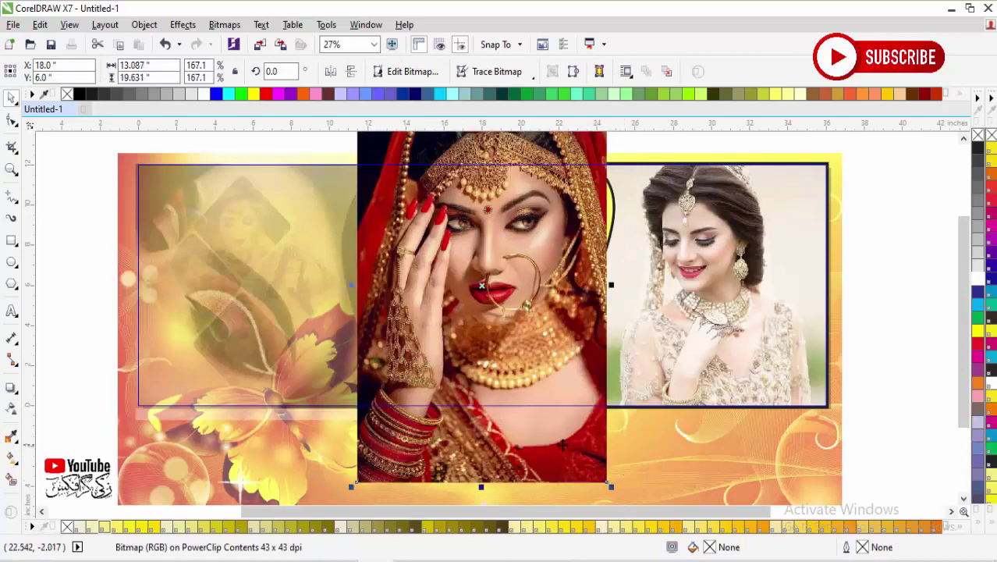
Step: Bring the wavy frame of the white-dressed bride in front of the red bride photo, and lower that photo to show her face inside the banner
drag(562, 442, 592, 444)
drag(579, 439, 554, 441)
click(706, 322)
key(shift+Page_Up)
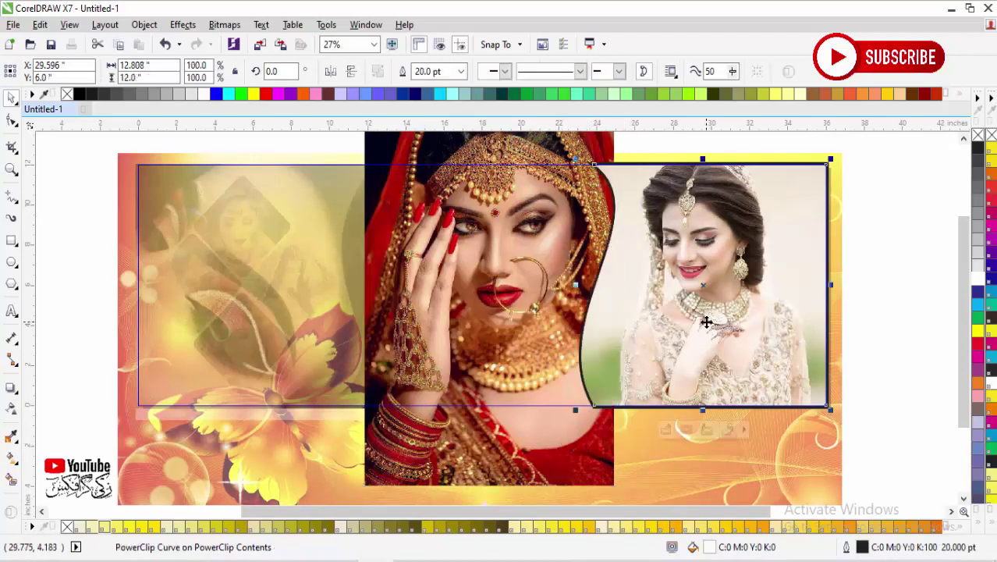
click(886, 251)
click(517, 292)
drag(537, 261, 557, 311)
drag(578, 233, 575, 239)
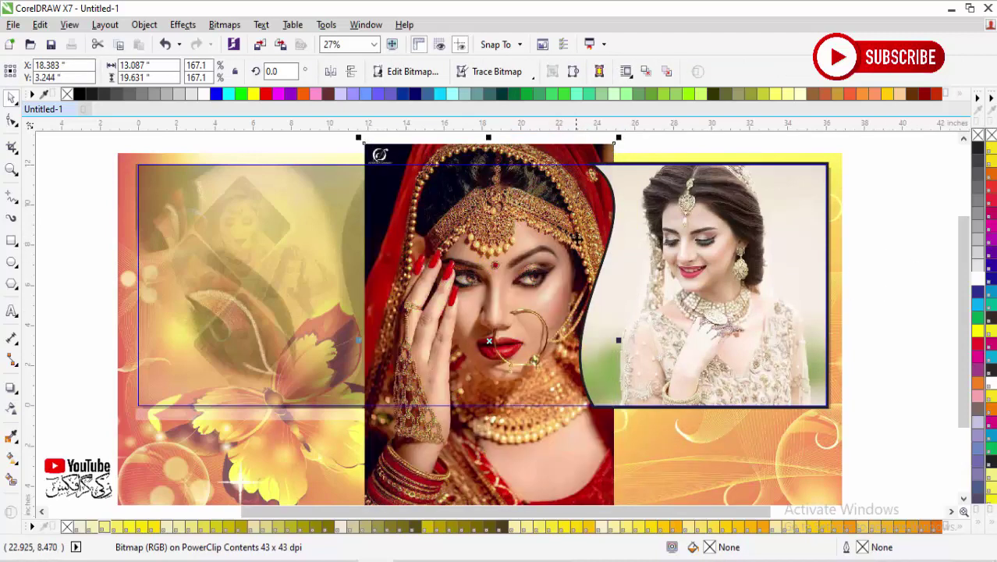
Step: Apply a uniform transparency of about 65 to the red bride photo
click(11, 409)
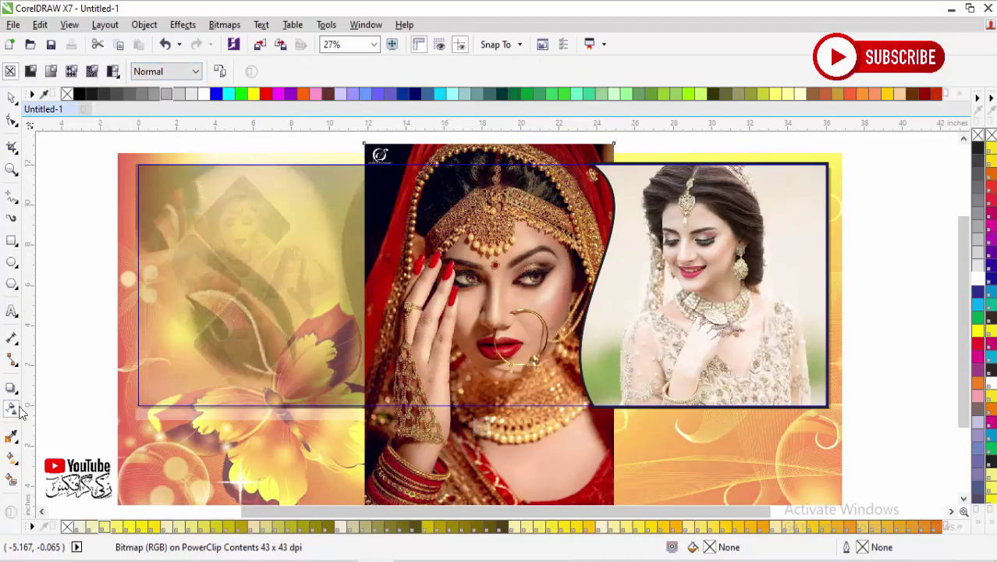
key(space)
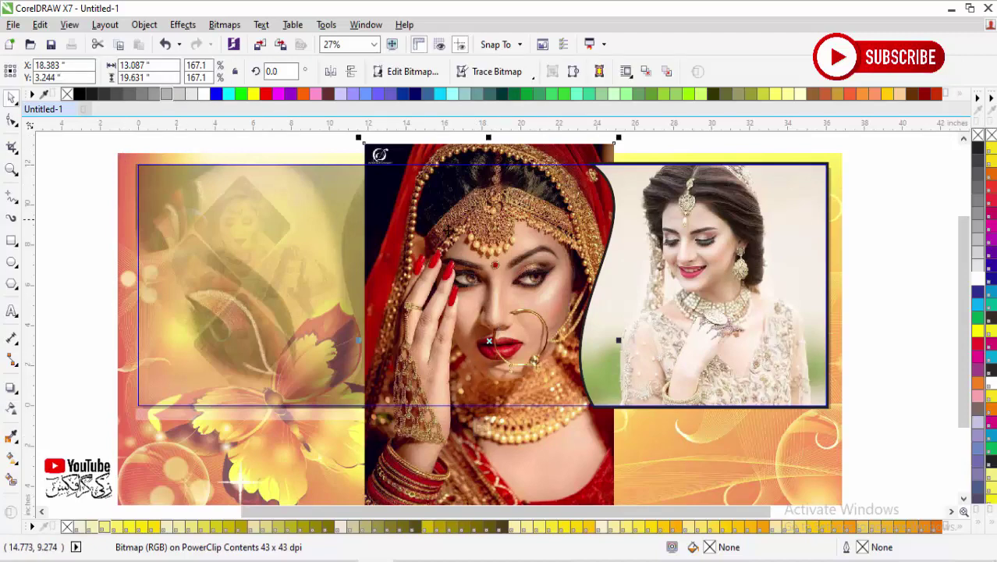
click(472, 307)
scroll(471, 307, down, 2)
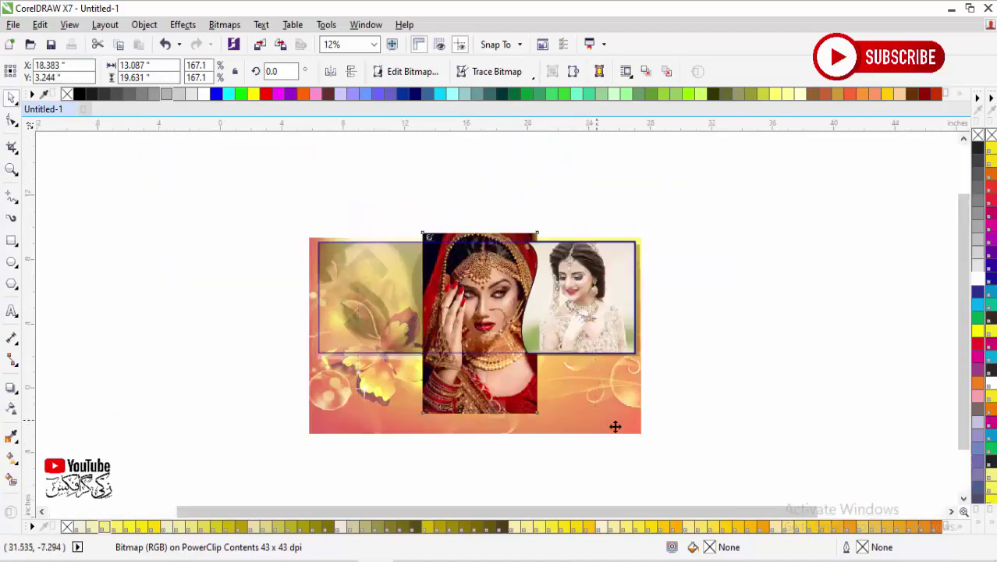
scroll(521, 378, up, 1)
click(460, 332)
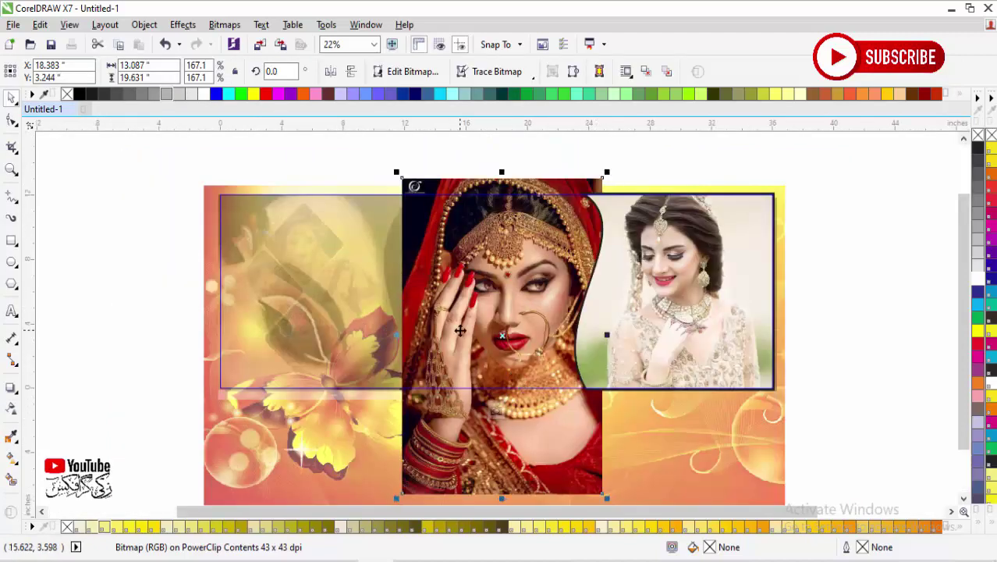
click(13, 410)
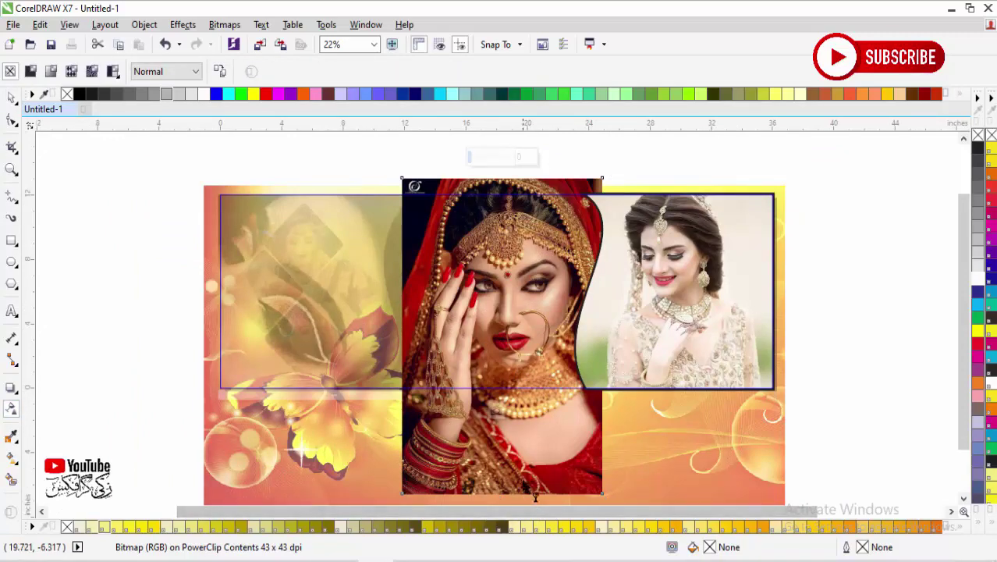
drag(483, 162, 496, 162)
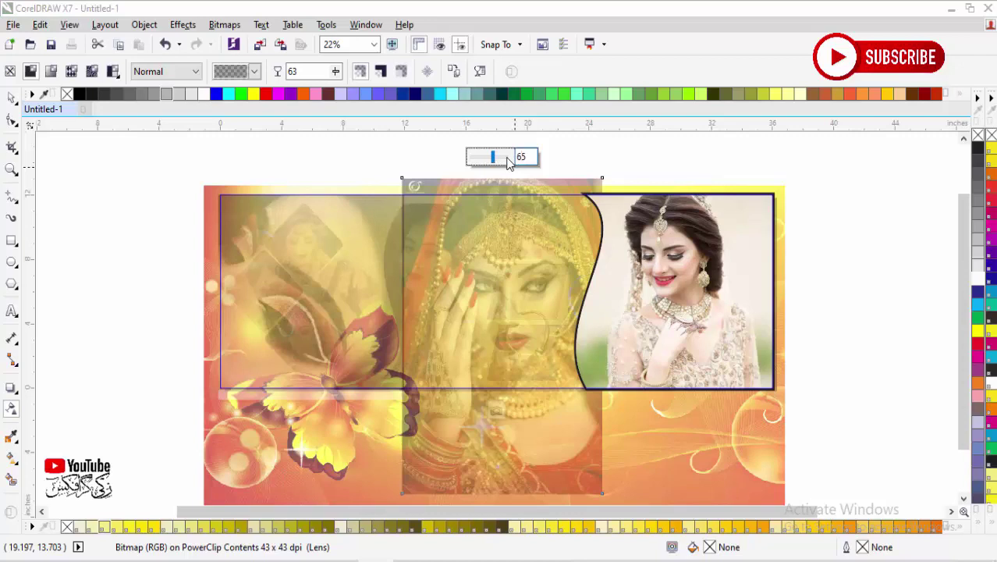
Step: Deselect the faded red bride photo and finish editing the banner's PowerClip contents
click(359, 148)
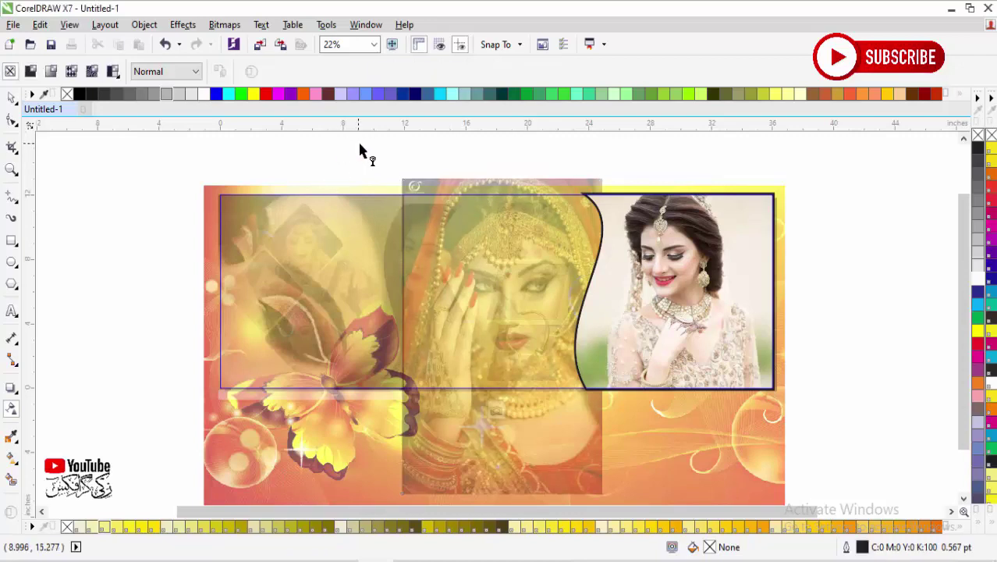
click(13, 98)
click(454, 351)
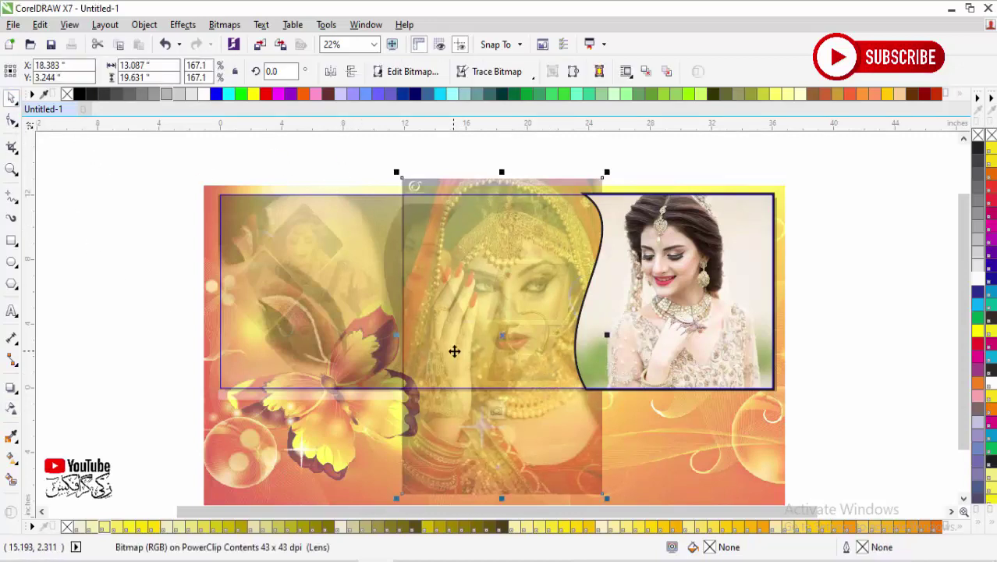
click(306, 316)
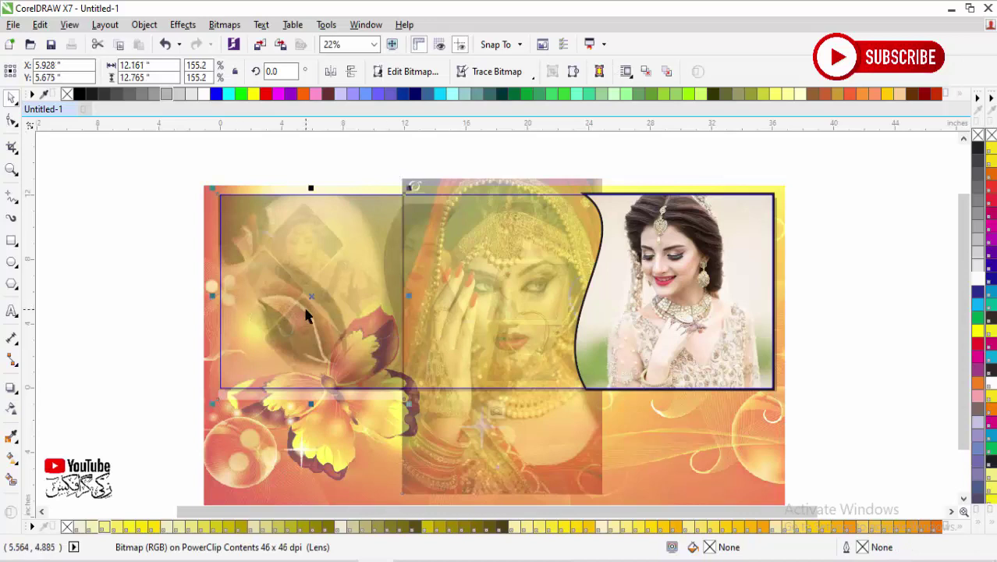
click(556, 167)
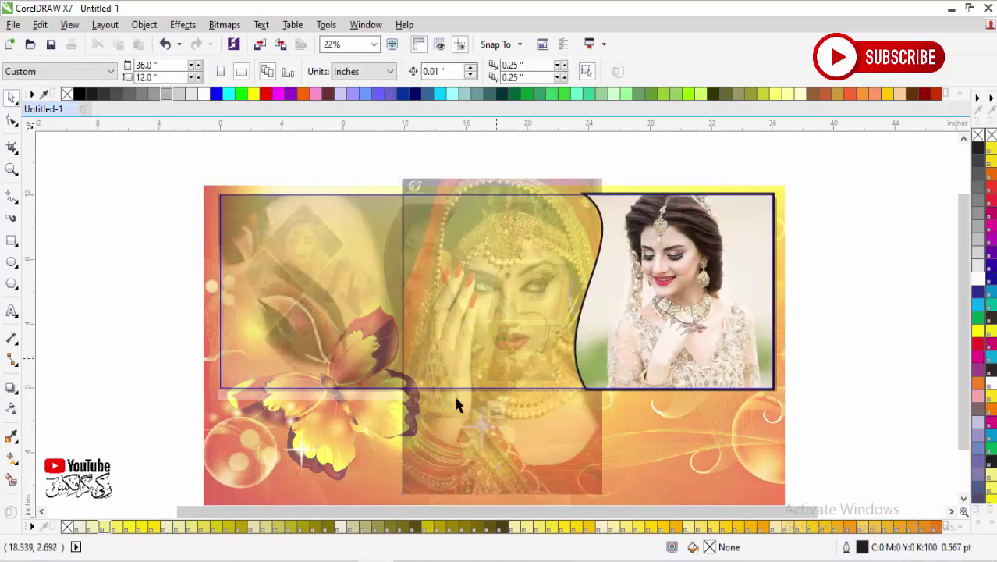
scroll(480, 506, down, 2)
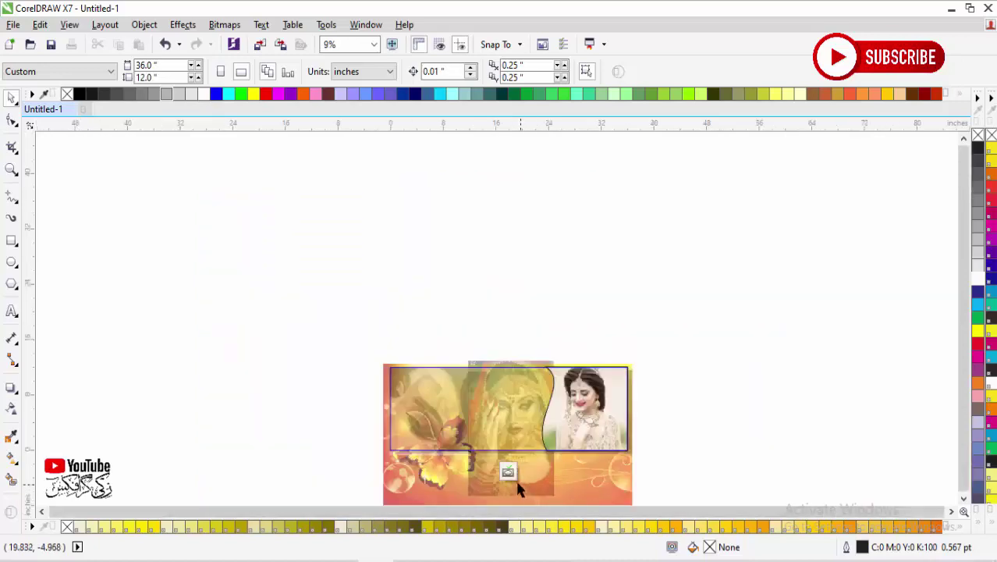
click(513, 472)
Step: Examine the middle of the banner around the parallelogram frames, and the full banner layout
drag(365, 341, 668, 456)
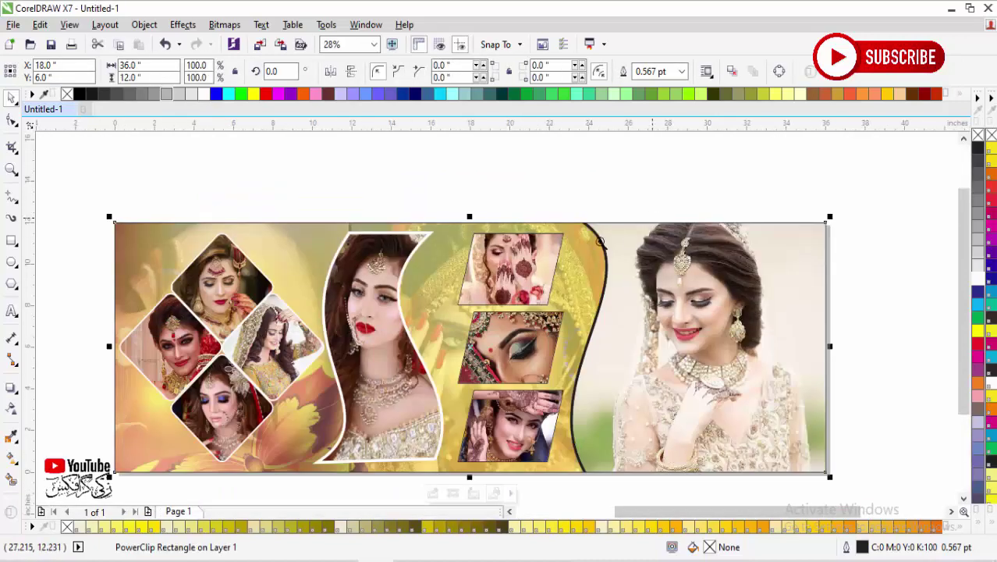
drag(601, 243, 324, 411)
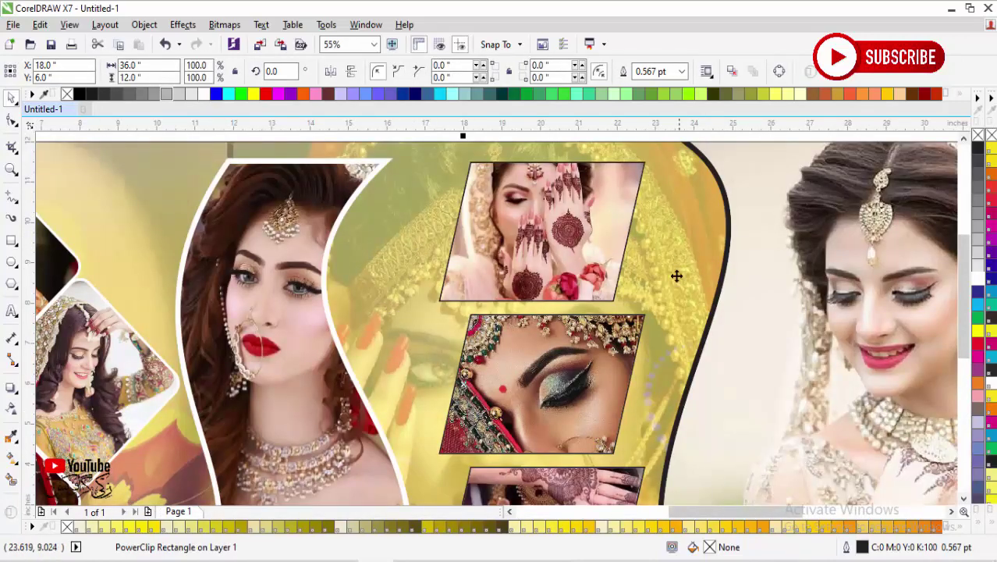
scroll(677, 277, down, 2)
key(F4)
drag(59, 156, 941, 470)
scroll(880, 473, down, 2)
key(F4)
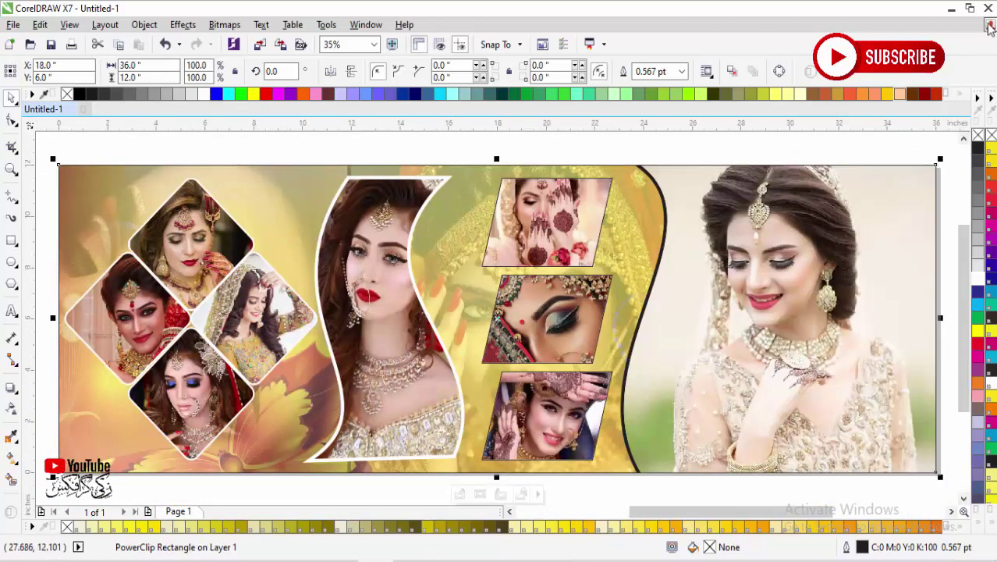
Step: Switch to File Explorer, bring the Boder new ornament file from the OFFICE FILES folder into the drawing, and place it below the banner
click(951, 8)
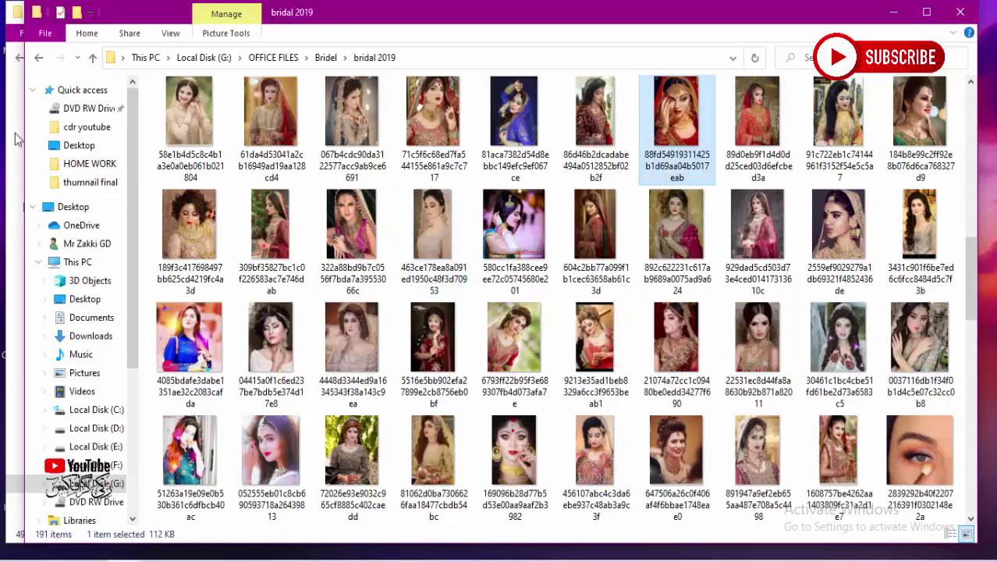
click(38, 57)
click(38, 57)
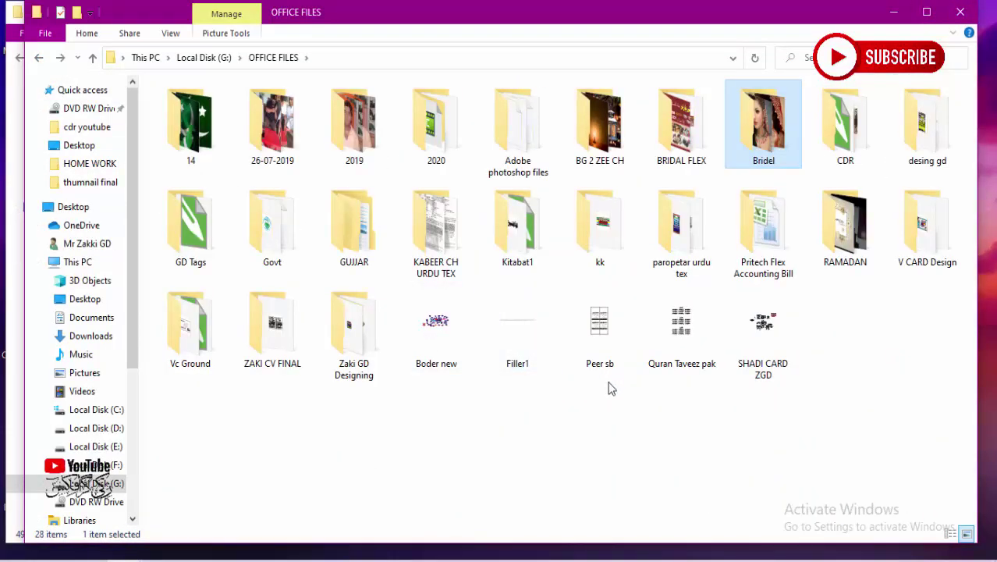
click(741, 440)
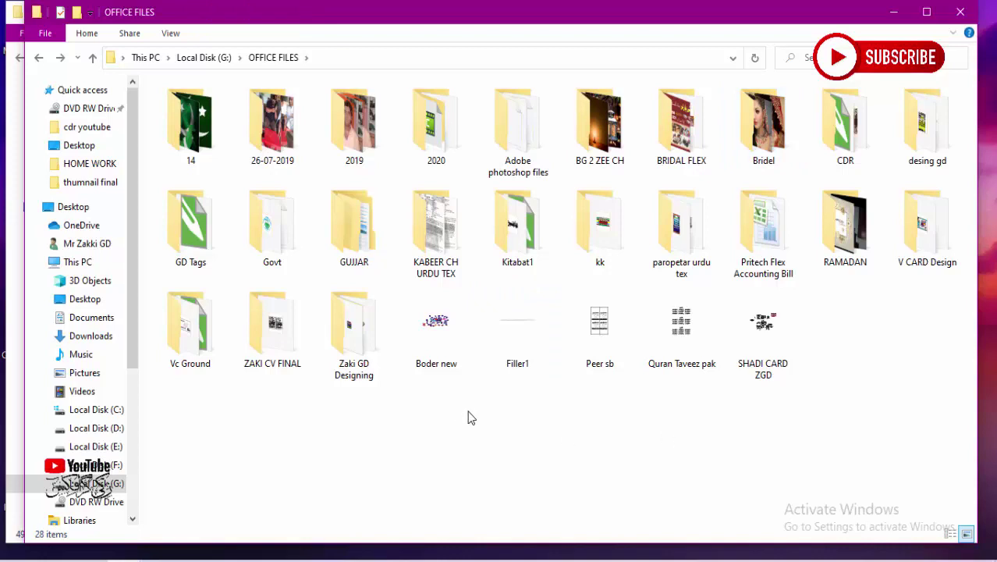
drag(436, 336, 196, 142)
scroll(281, 194, down, 2)
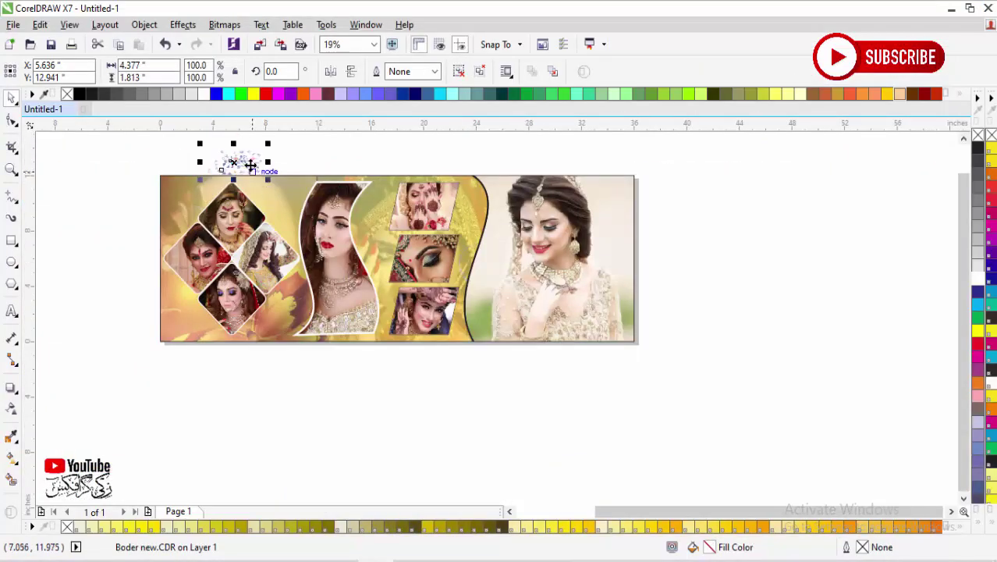
drag(247, 160, 152, 391)
Step: Ungroup the imported ornaments and move the blue floral flourish and the blue knotted corner ornament clear of the others
scroll(94, 367, up, 4)
key(F2)
drag(195, 212, 613, 425)
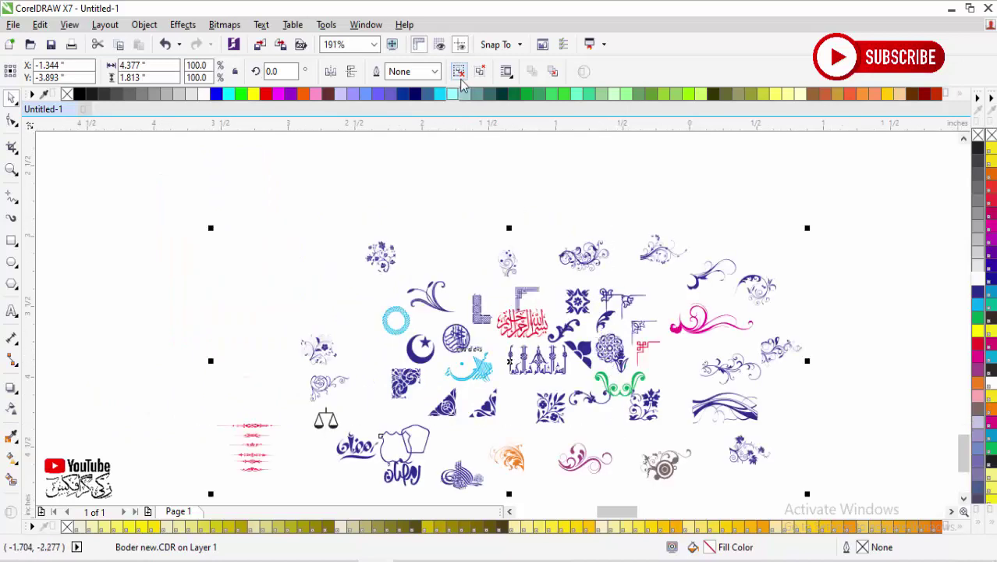
click(530, 184)
drag(658, 253, 845, 192)
click(613, 388)
click(641, 344)
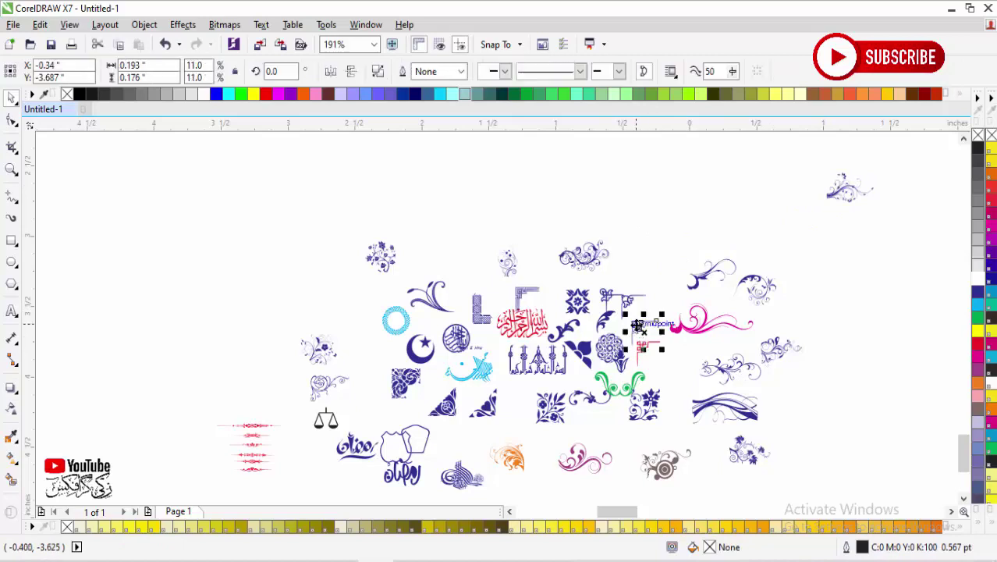
click(433, 310)
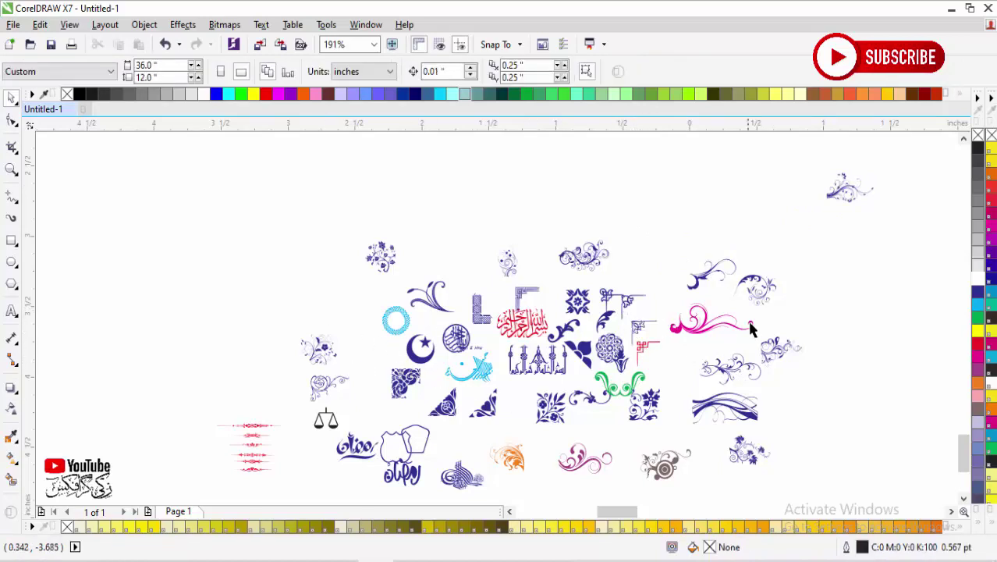
drag(641, 352, 750, 206)
Step: Delete all the remaining imported ornaments, keeping only the floral flourish and the knotted corner ornament
drag(241, 246, 723, 486)
key(Delete)
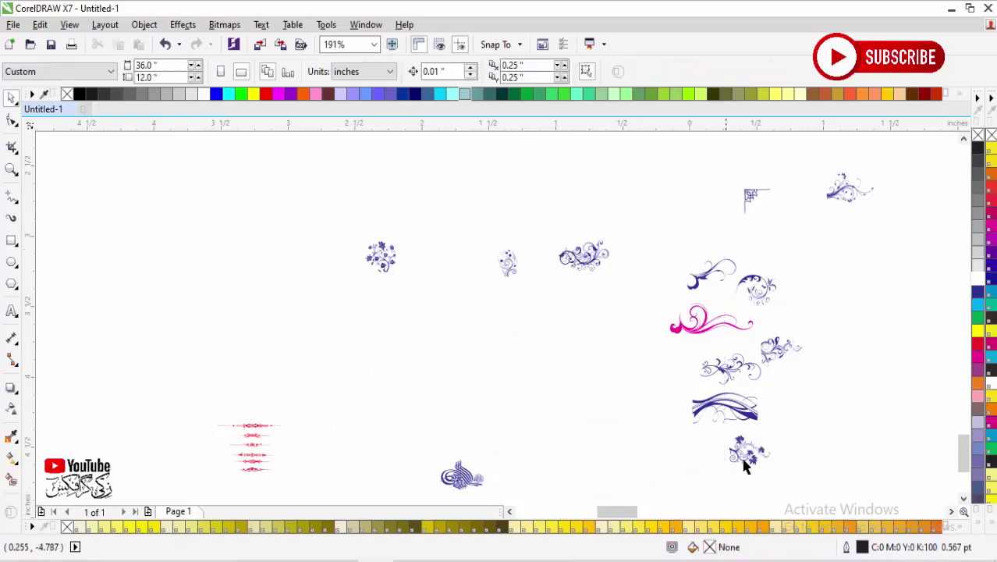
drag(636, 451, 576, 449)
key(Delete)
mouse_move(689, 185)
mouse_down()
mouse_move(483, 298)
mouse_move(281, 359)
mouse_up()
key(Delete)
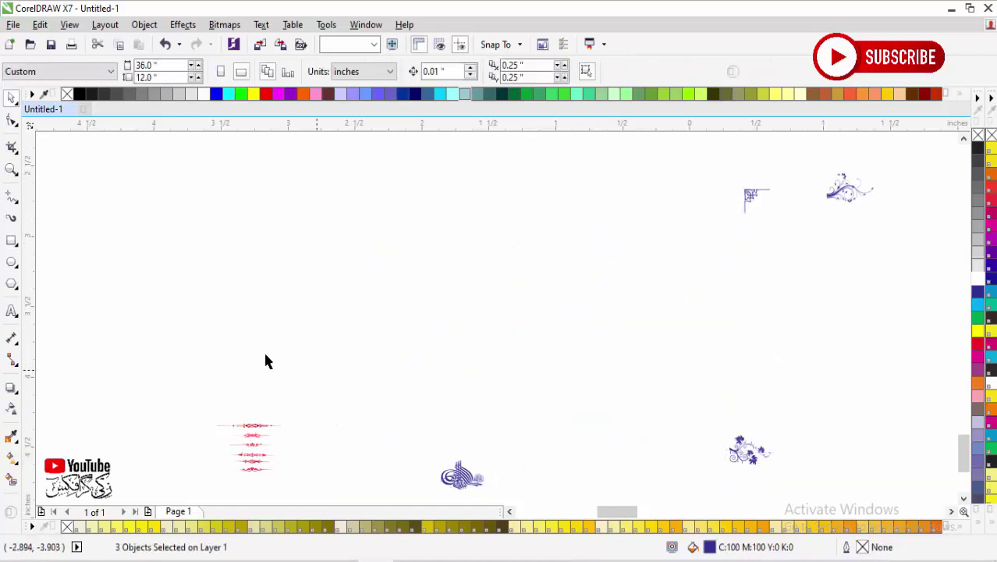
mouse_move(207, 386)
mouse_down()
mouse_move(553, 537)
mouse_move(525, 482)
mouse_up()
key(Delete)
drag(804, 376, 599, 450)
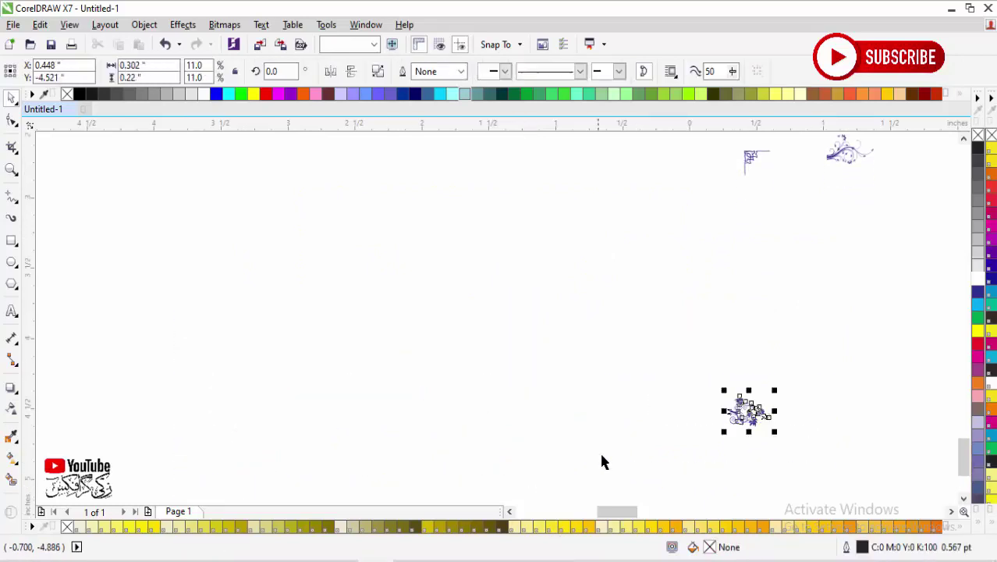
key(Delete)
scroll(661, 303, down, 6)
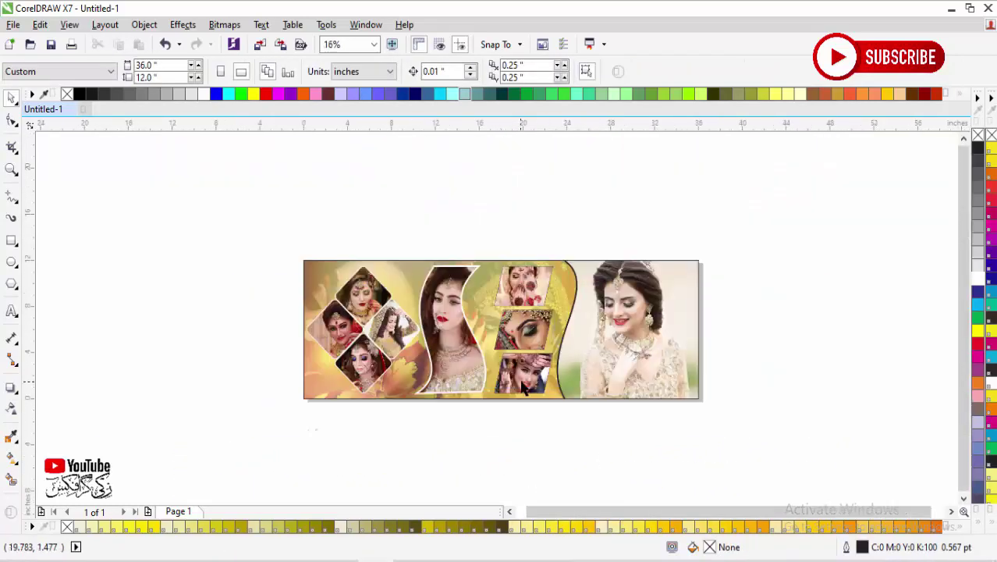
scroll(306, 347, down, 1)
scroll(384, 396, up, 2)
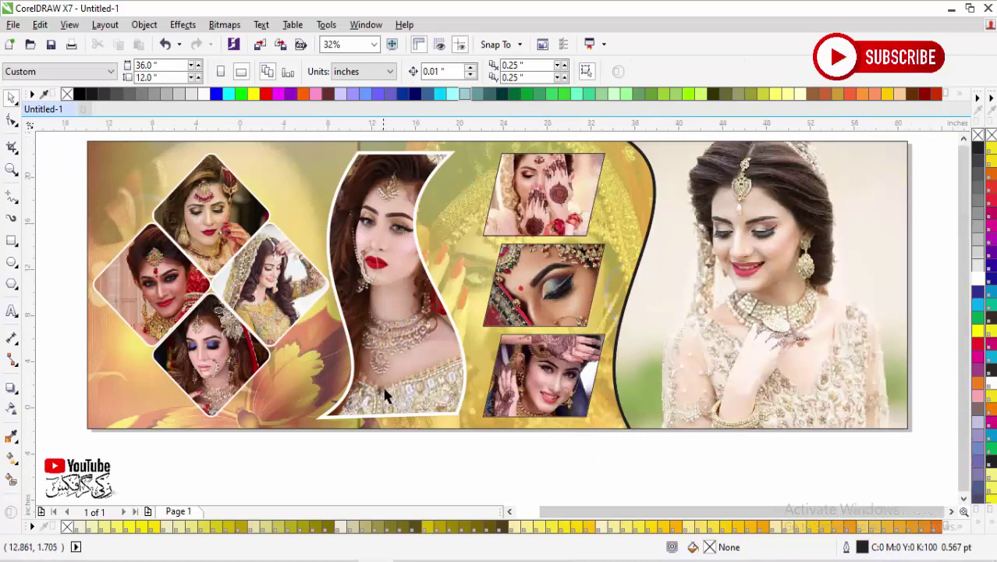
scroll(383, 394, down, 2)
scroll(383, 396, down, 4)
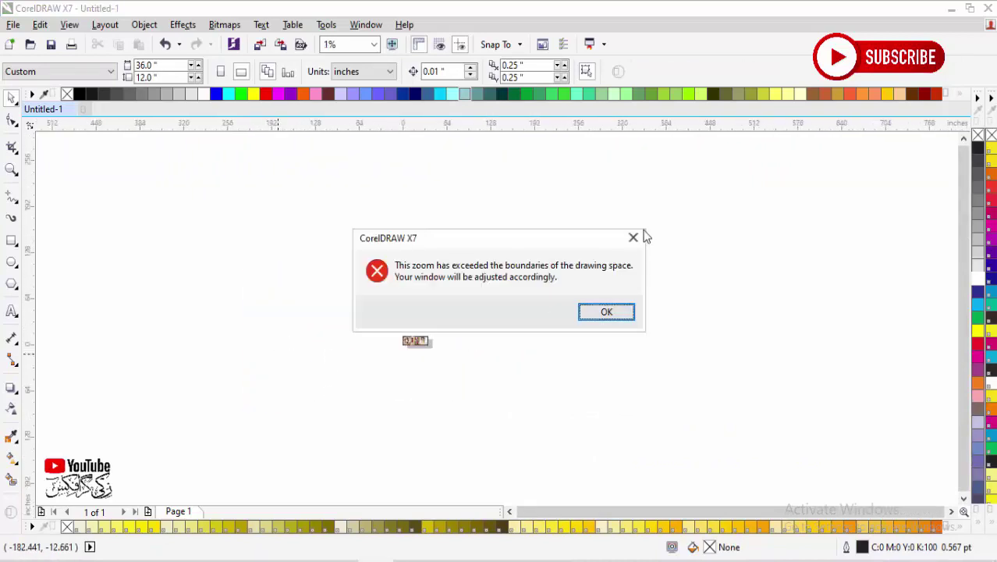
click(634, 237)
drag(558, 294, 356, 390)
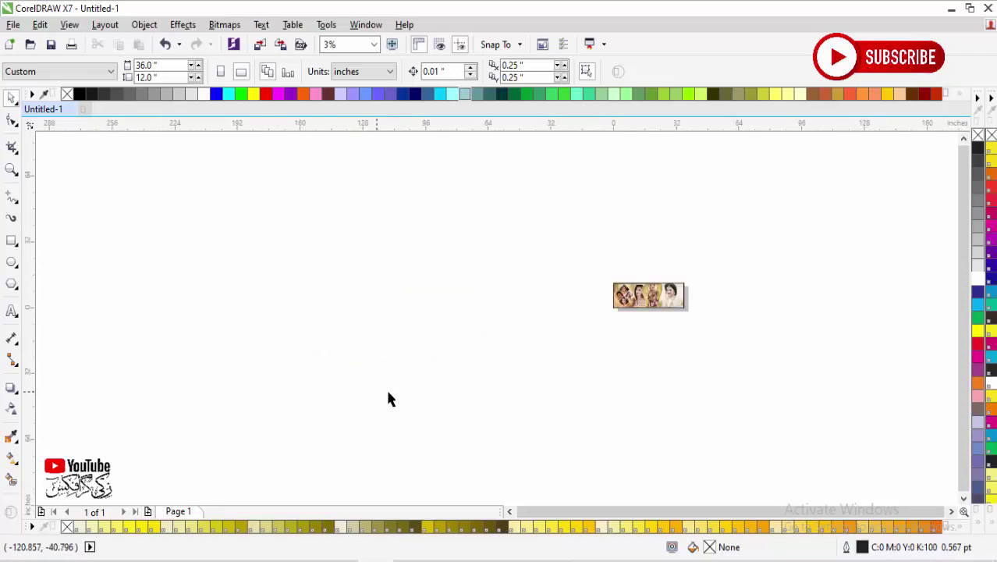
Step: Locate the two small ornaments below the banner, enlarge them and place the flourish apart from the corner ornament
key(ctrl+a)
scroll(664, 308, up, 3)
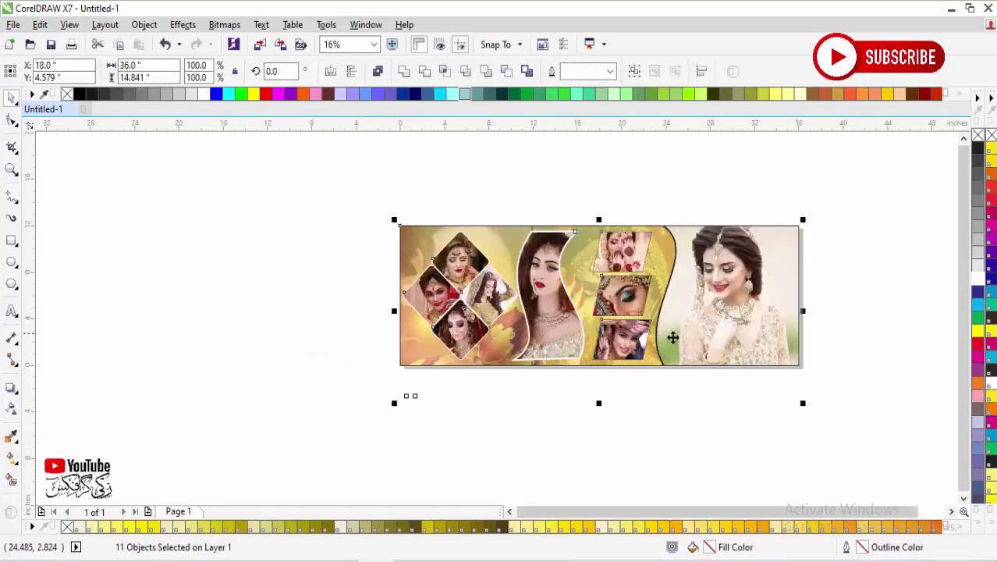
drag(343, 335, 525, 439)
key(space)
drag(350, 326, 542, 392)
drag(440, 340, 691, 255)
click(544, 425)
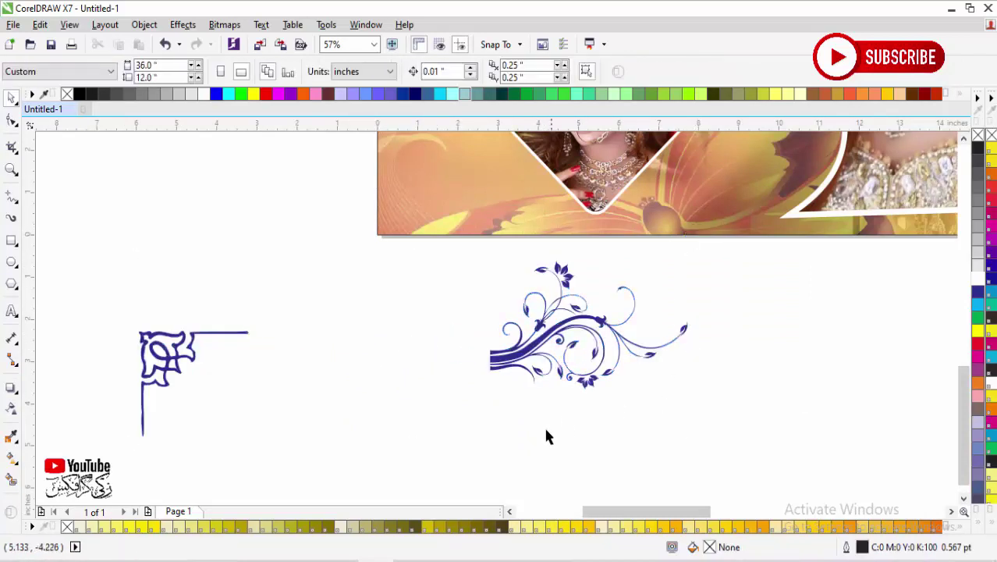
Step: Move the knotted corner ornament onto the banner near its upper-left corner, beside the topmost diamond photo
scroll(545, 425, down, 1)
key(F4)
click(89, 460)
drag(89, 460, 236, 165)
drag(323, 207, 334, 211)
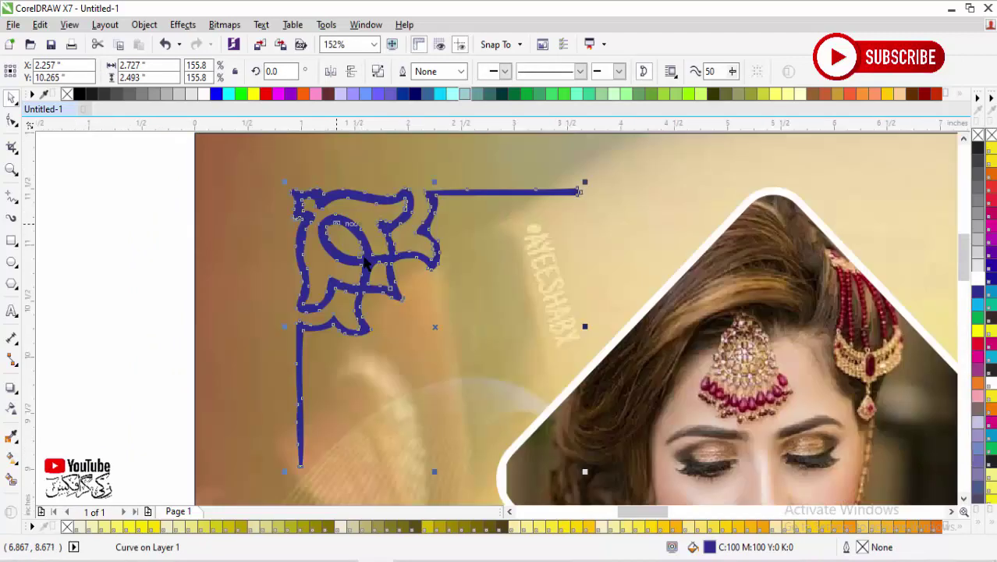
Step: Align the corner ornament with the banner rectangle's top and left edges, and select the ornament alone
shift+click(521, 278)
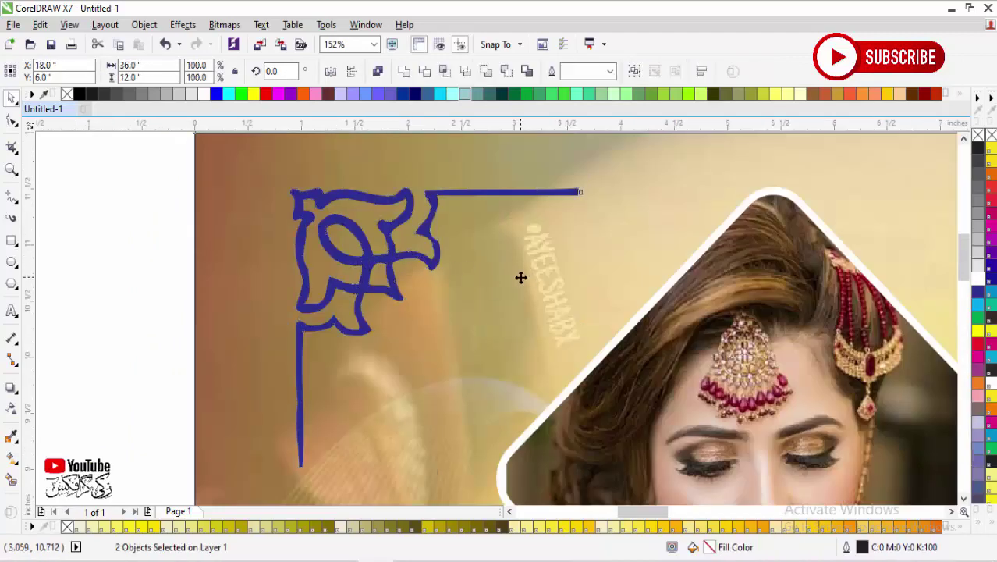
key(t)
key(l)
click(156, 240)
click(288, 208)
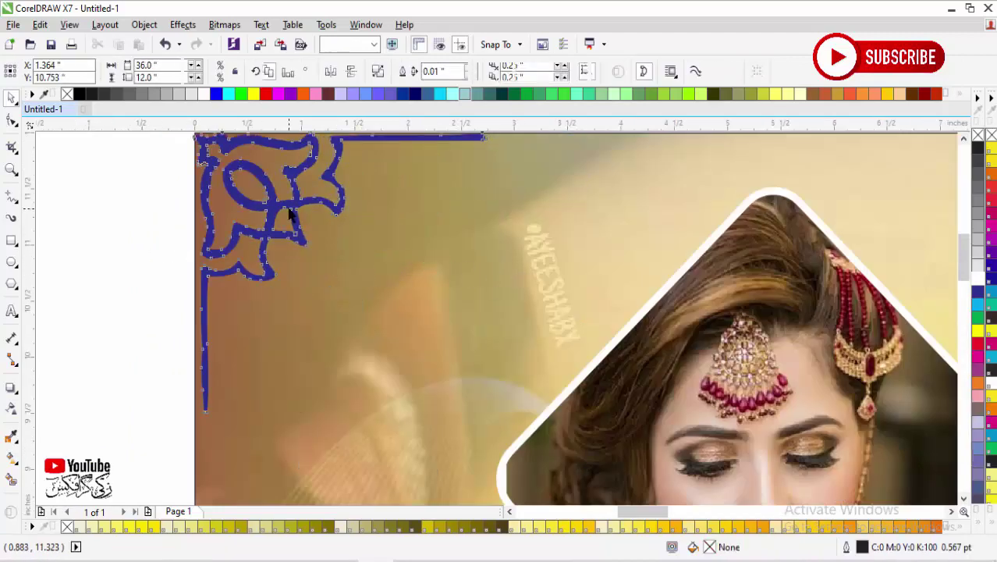
Step: Fill the knotted corner ornament black and enlarge it from the banner's upper-left corner to about 4.16 × 3.81 inches
click(982, 153)
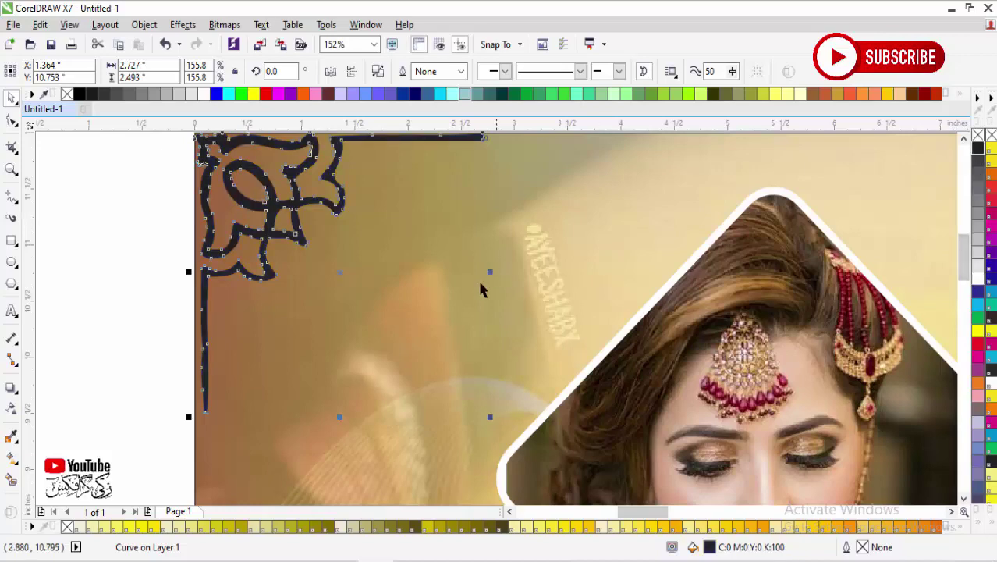
key(F4)
click(81, 210)
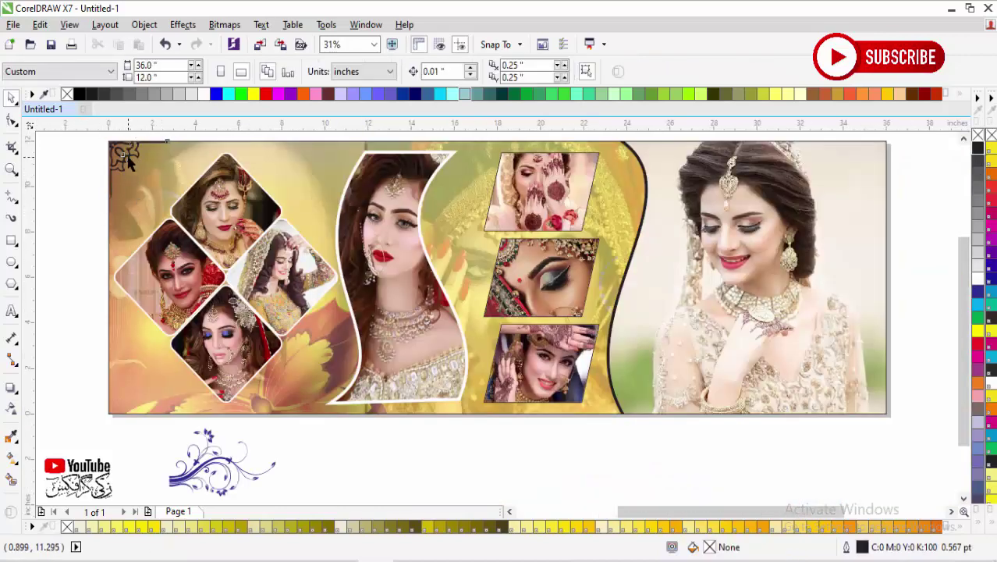
click(129, 161)
drag(171, 201, 203, 246)
click(78, 190)
click(141, 174)
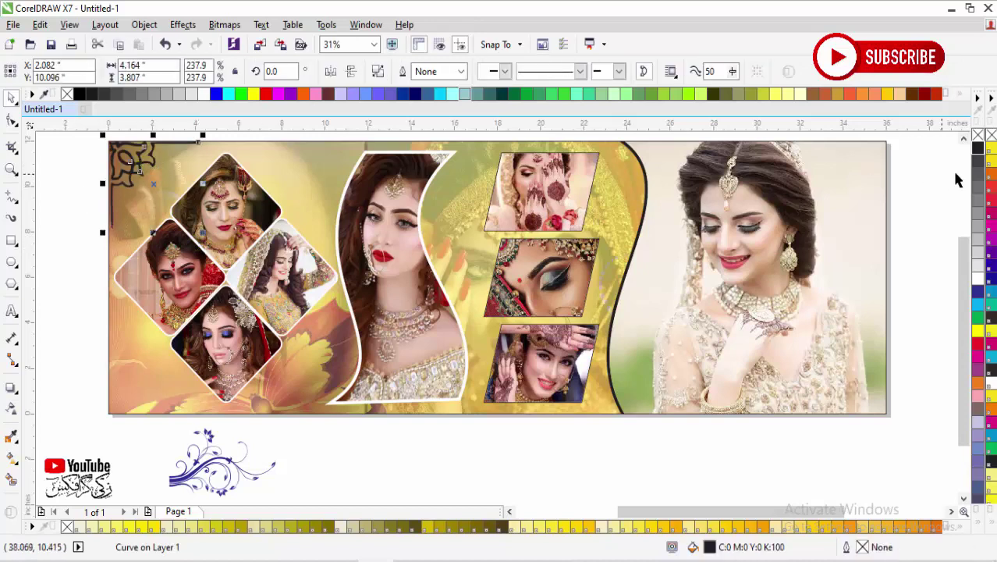
Step: Try white and Rubine Red fills on the corner ornament, and restore its black fill
click(978, 280)
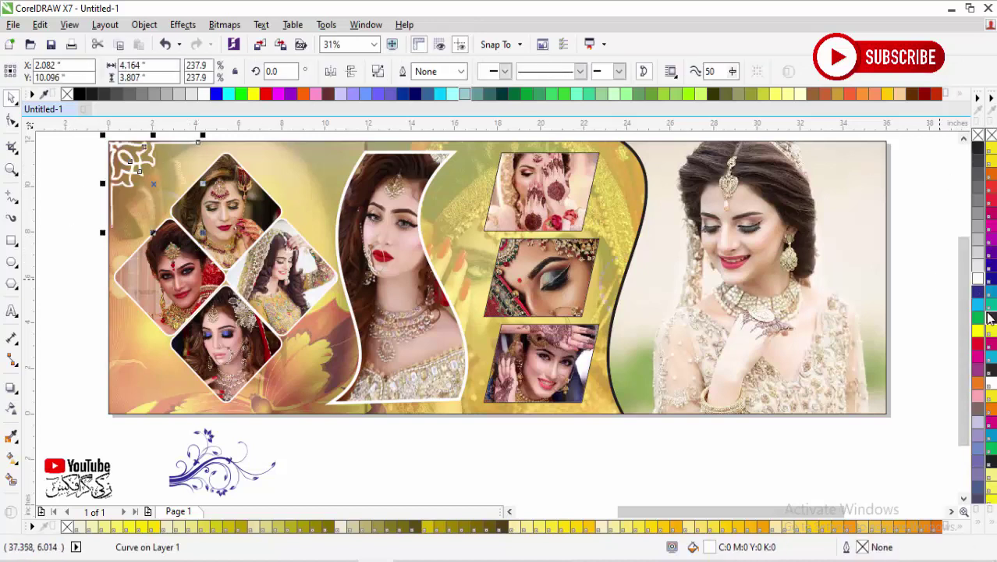
click(991, 238)
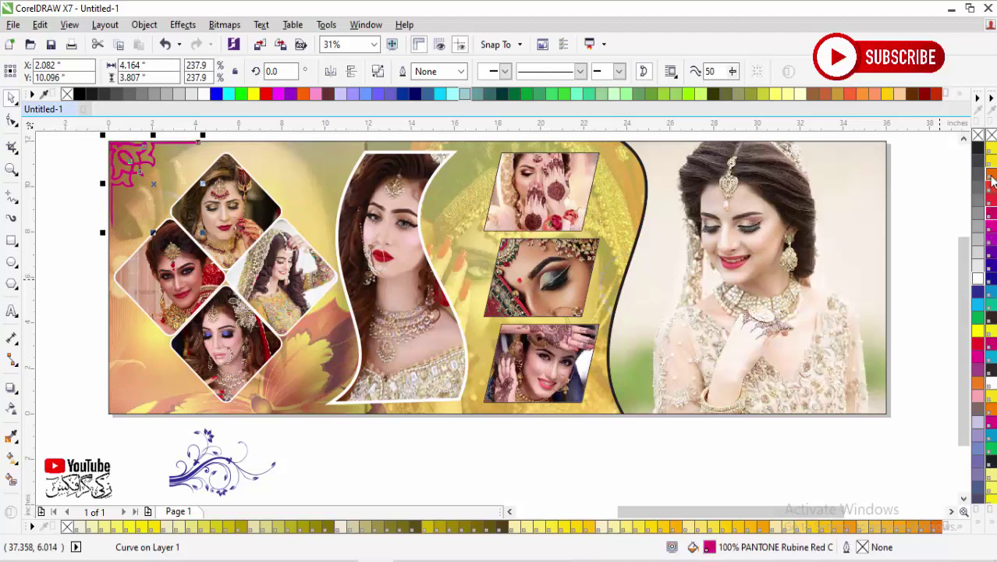
click(978, 146)
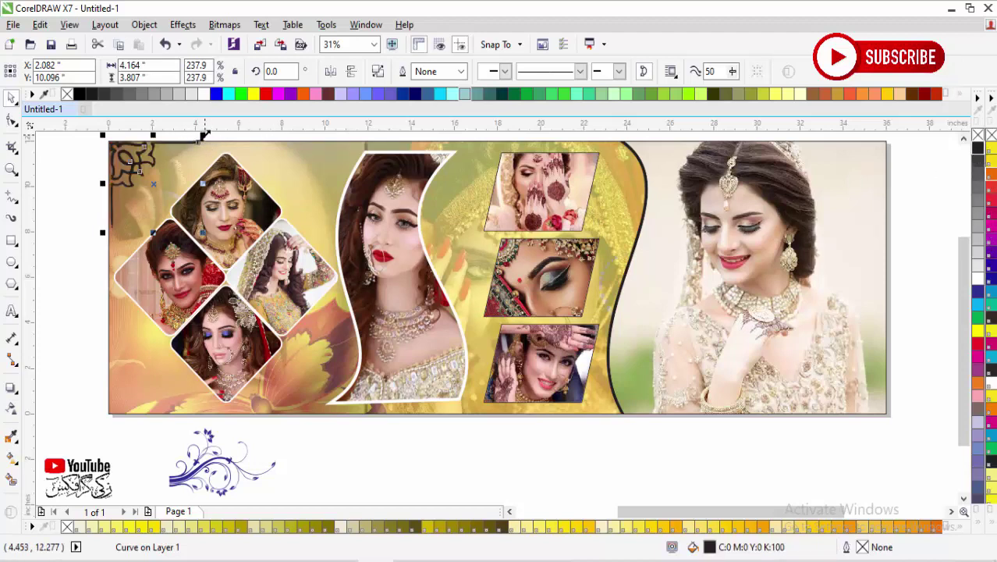
Step: Make a vertically mirrored copy of the corner ornament and align it with the banner rectangle's bottom edge
drag(205, 134, 197, 286)
right_click(197, 286)
shift+click(130, 405)
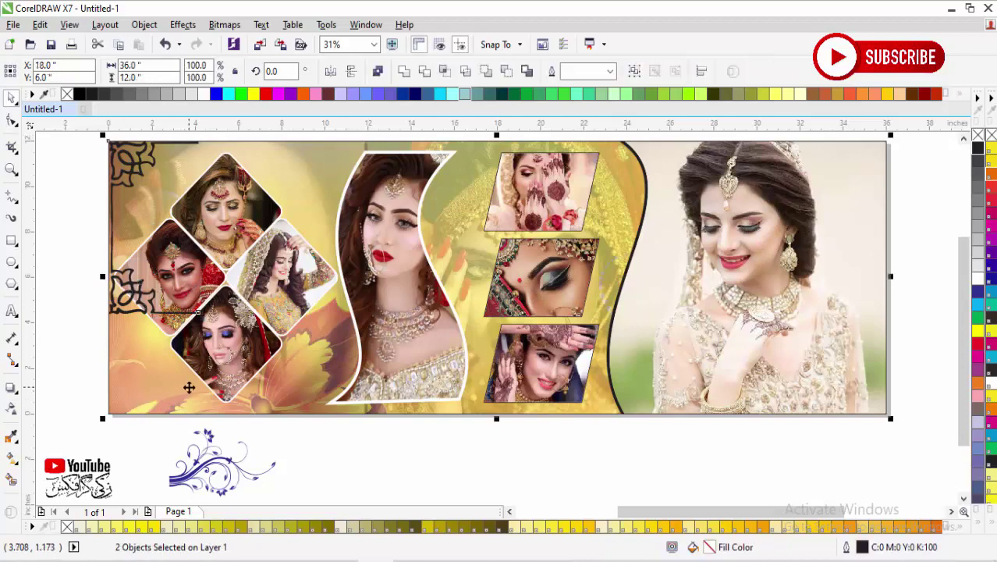
key(b)
click(328, 455)
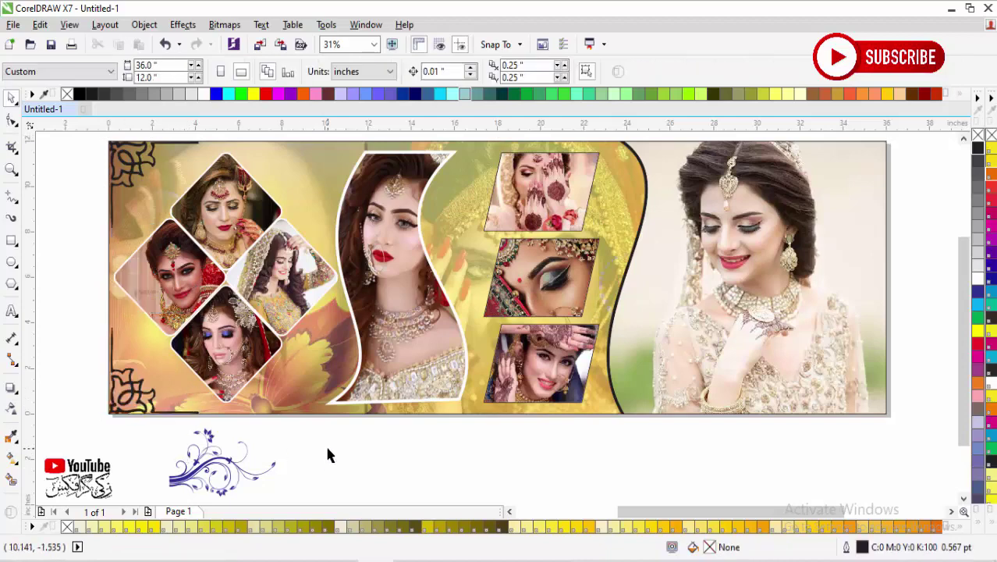
Step: Move the floral flourish onto the banner between the lowest diamond photo and the curved portrait, and fill it black
click(214, 476)
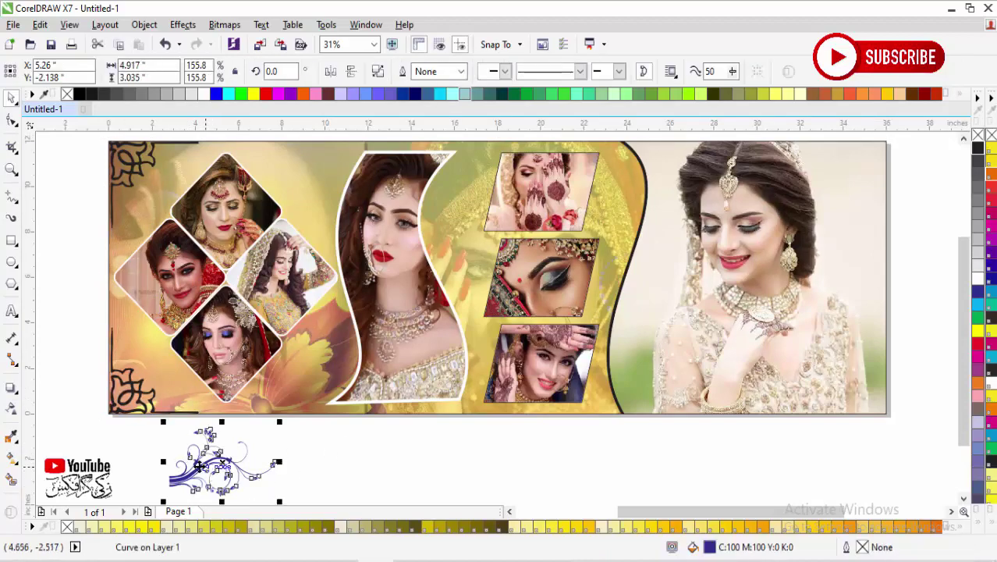
drag(201, 467, 291, 379)
scroll(304, 382, up, 3)
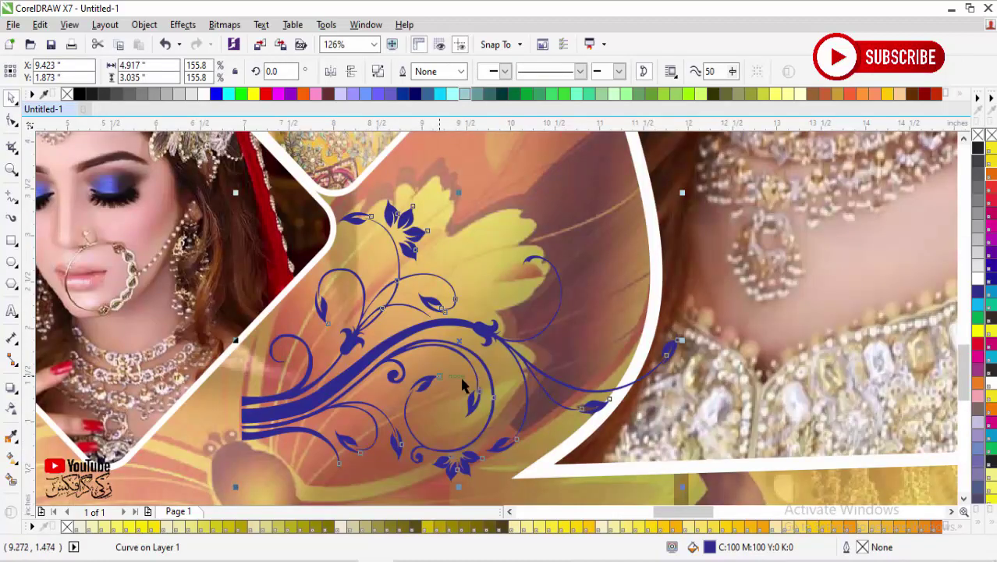
click(979, 151)
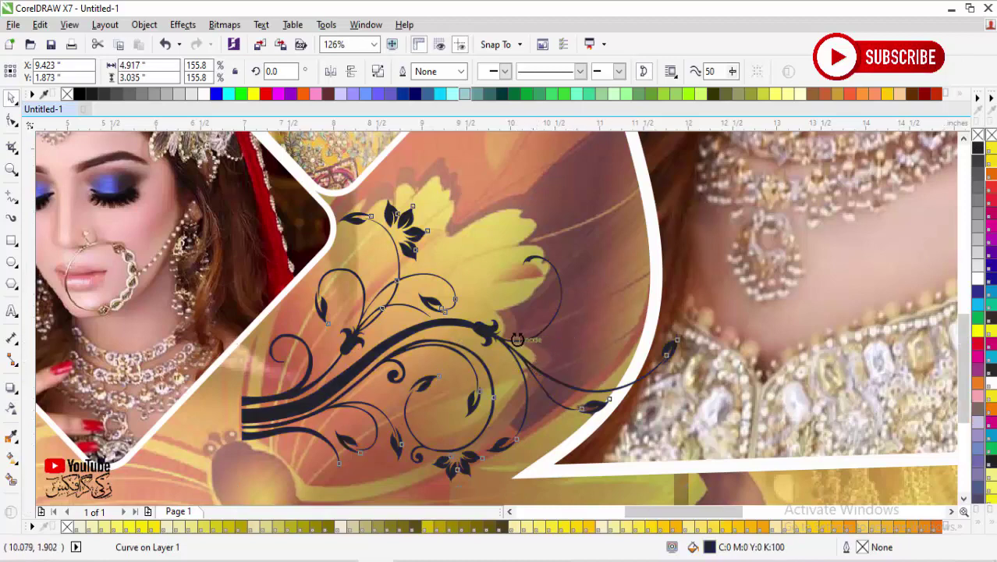
scroll(511, 339, down, 2)
click(470, 333)
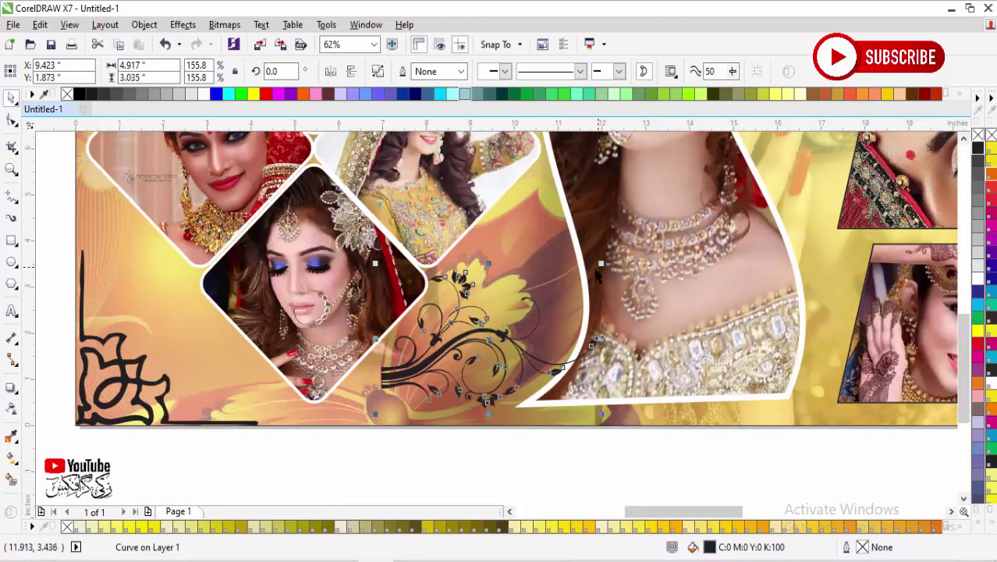
Step: Rotate the floral flourish to about 35 degrees and place its stem across the banner's lower edge
click(490, 331)
drag(601, 264, 538, 217)
click(527, 463)
mouse_move(440, 417)
mouse_down()
mouse_move(419, 410)
mouse_move(429, 405)
mouse_up()
click(504, 444)
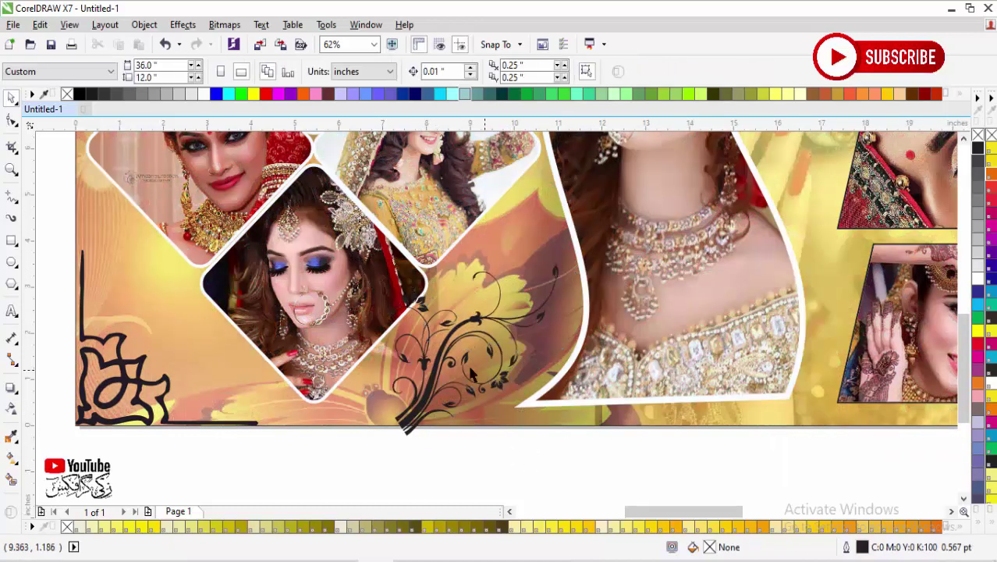
Step: PowerClip the floral flourish inside the banner rectangle
click(416, 419)
right_click(408, 420)
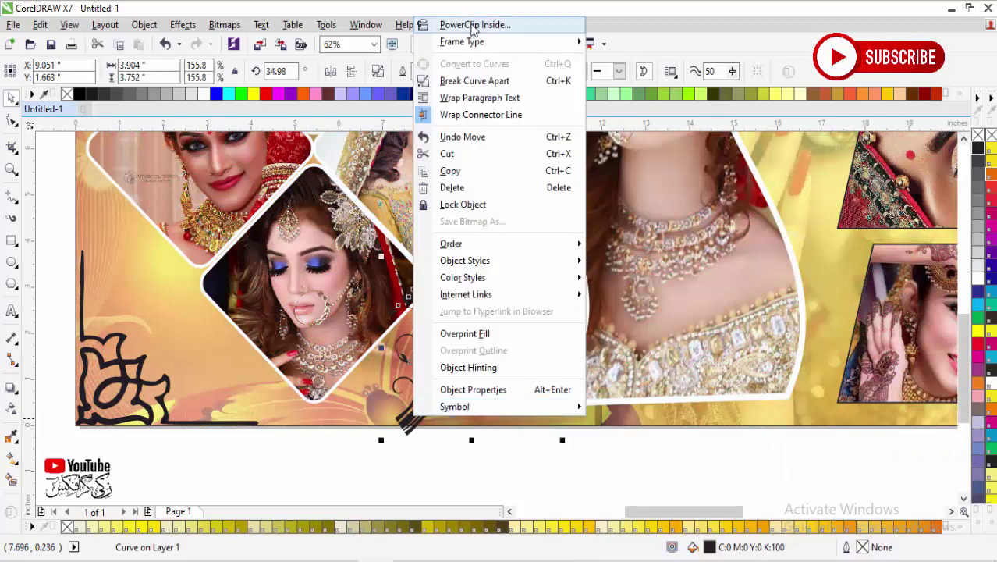
click(468, 23)
click(322, 414)
click(483, 461)
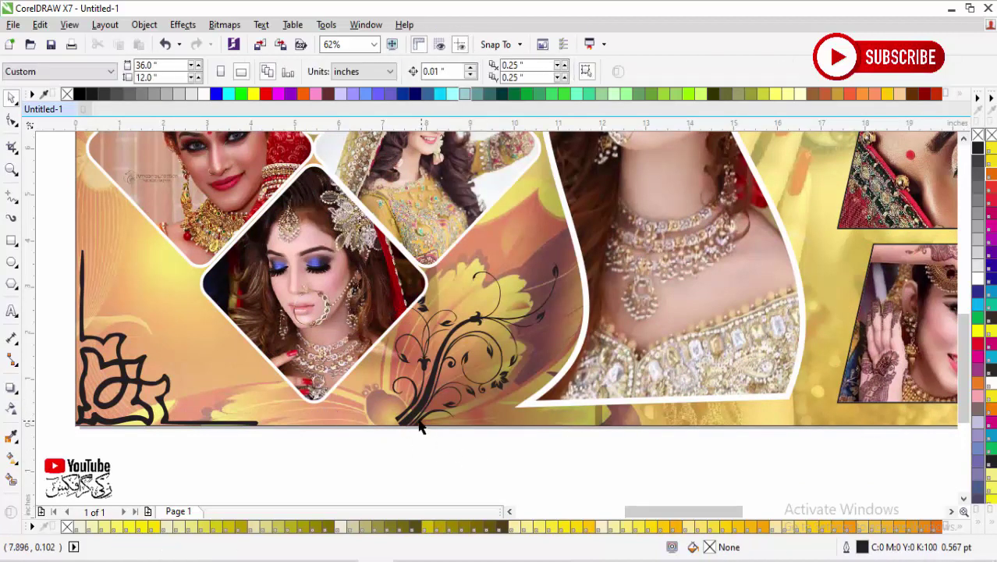
Step: Open the banner's PowerClip contents and move the flourish slightly lower, to about X 8.92, Y 1.34 inches
click(422, 421)
click(827, 446)
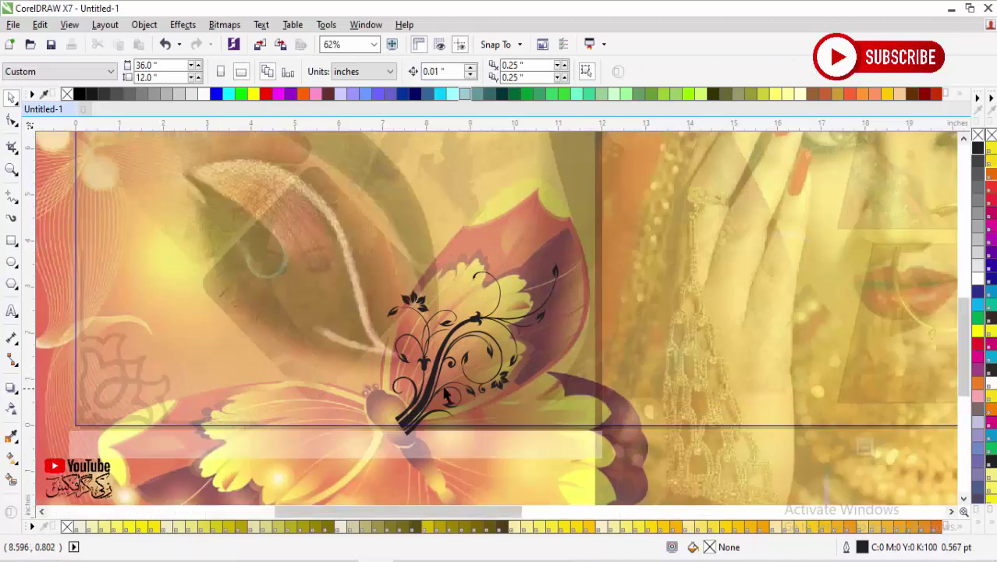
click(431, 396)
drag(430, 397, 429, 408)
Step: Place a mirrored copy of the flourish over the large bridal portrait, near the banner's upper-right corner
key(F4)
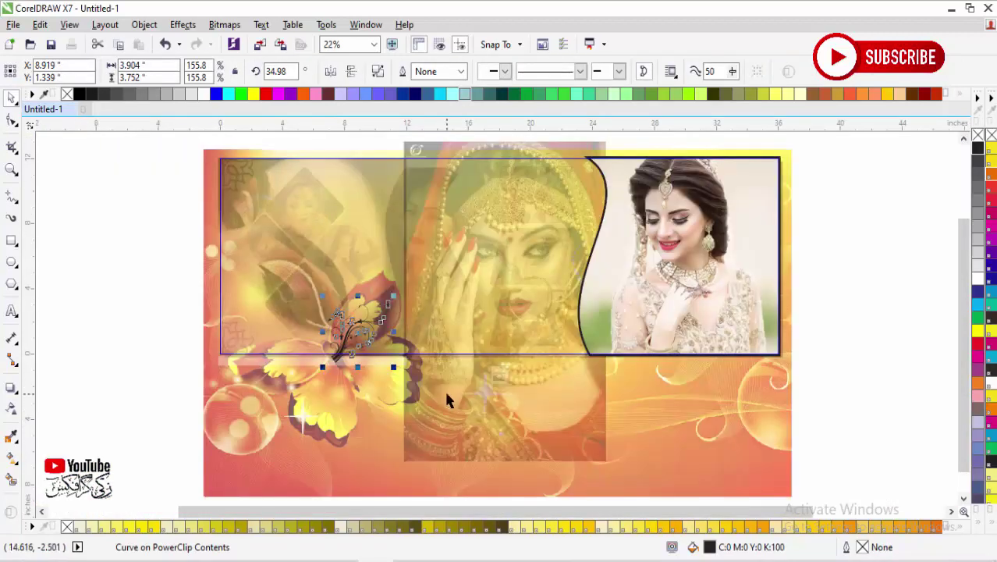
drag(319, 371, 770, 363)
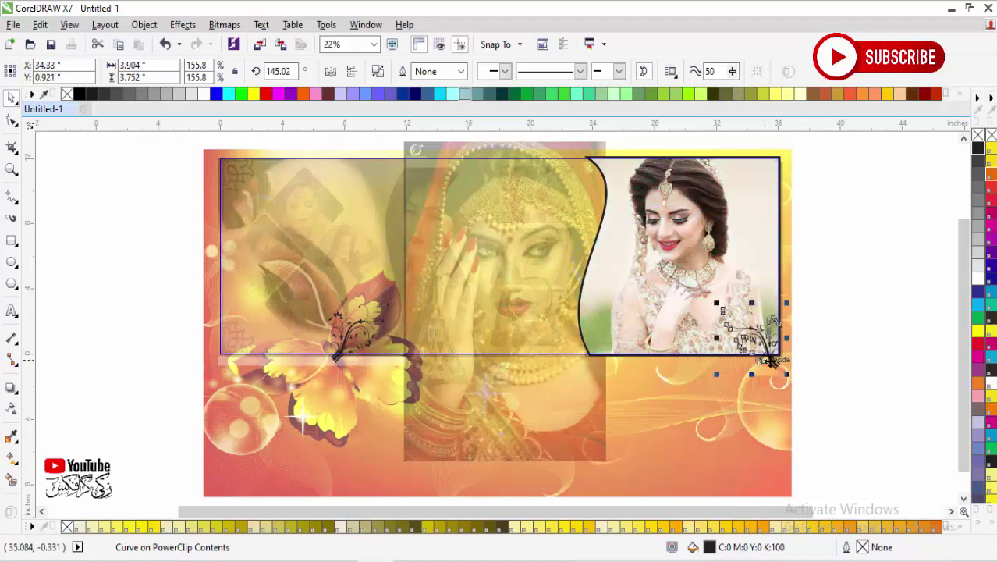
key(F2)
drag(830, 398, 681, 109)
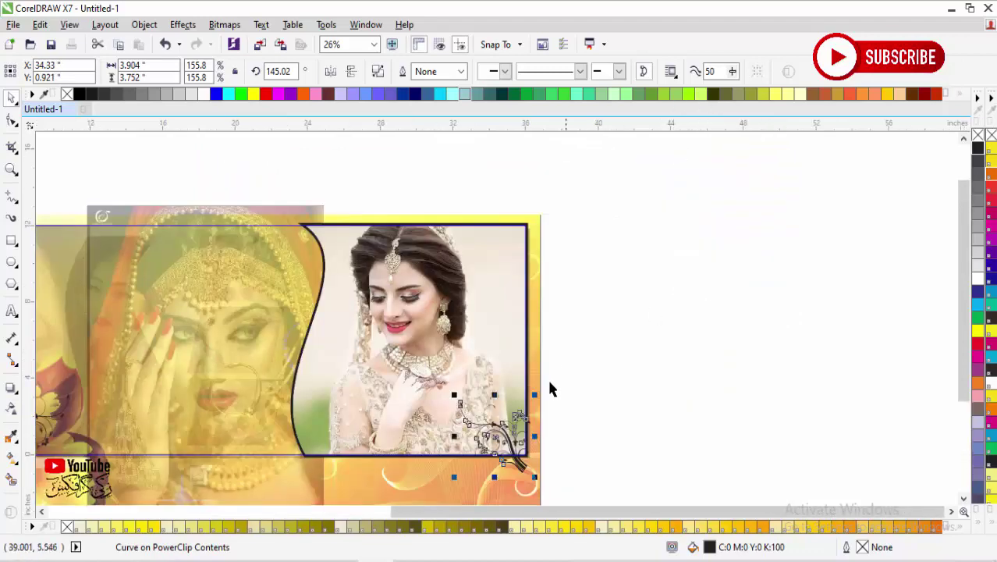
drag(503, 427, 499, 273)
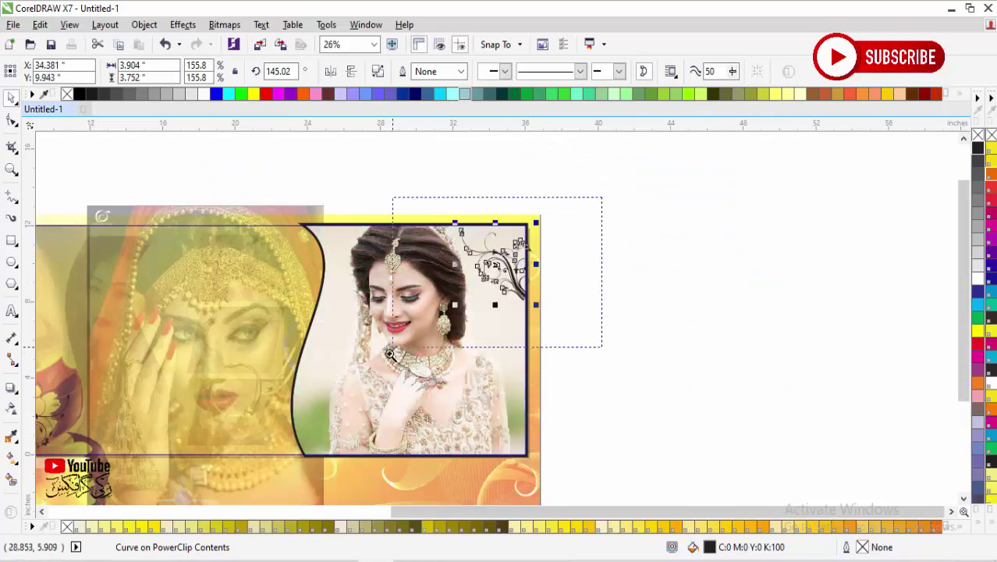
Step: Rotate the copied flourish to about 235.5 degrees and set its stem in the banner's upper-right corner
scroll(498, 274, up, 3)
click(508, 319)
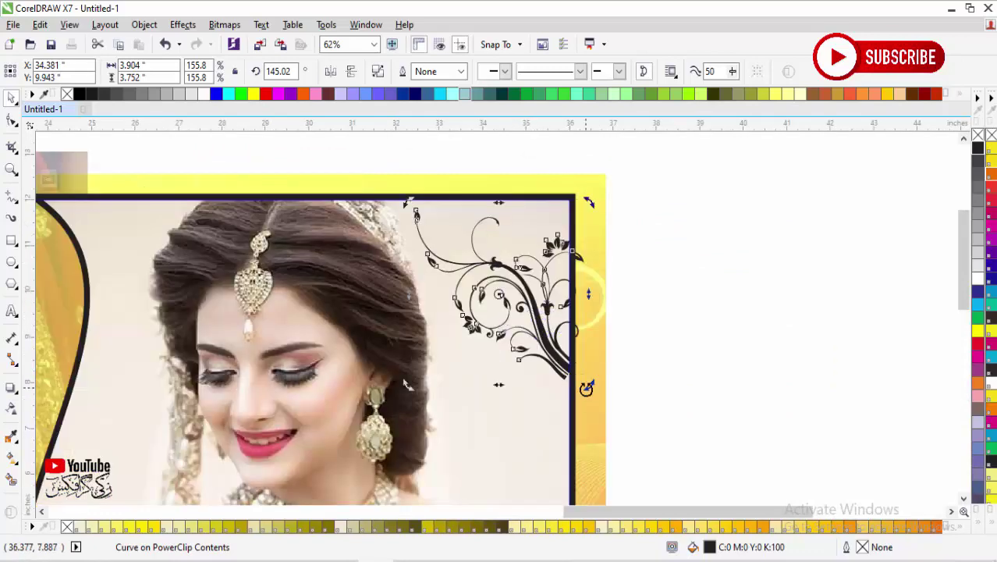
drag(586, 388, 585, 202)
click(546, 242)
mouse_move(543, 250)
mouse_down()
mouse_move(545, 235)
mouse_move(551, 254)
mouse_up()
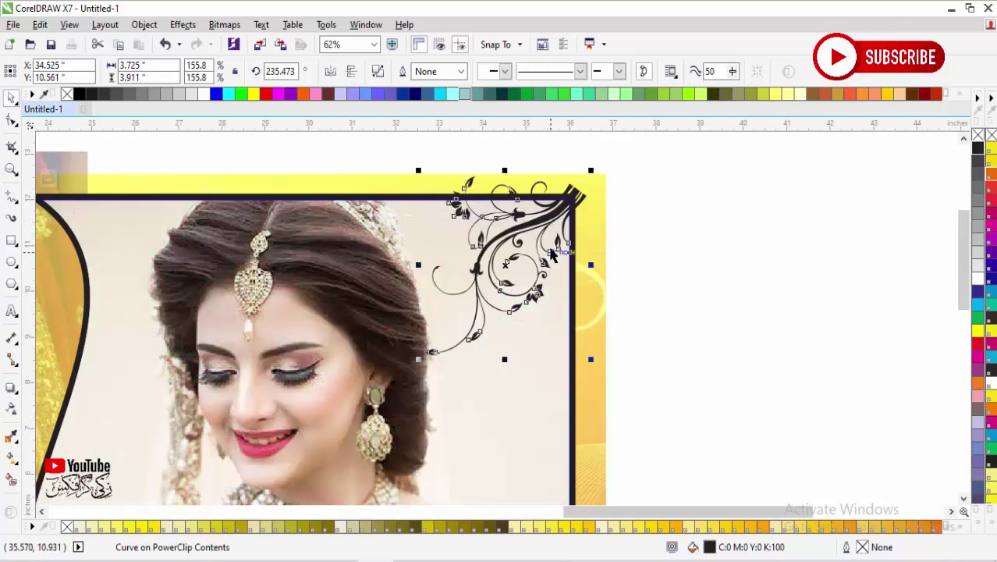
Step: Fill the upper-right flourish red and finish editing the PowerClip contents
click(978, 343)
click(674, 358)
key(F4)
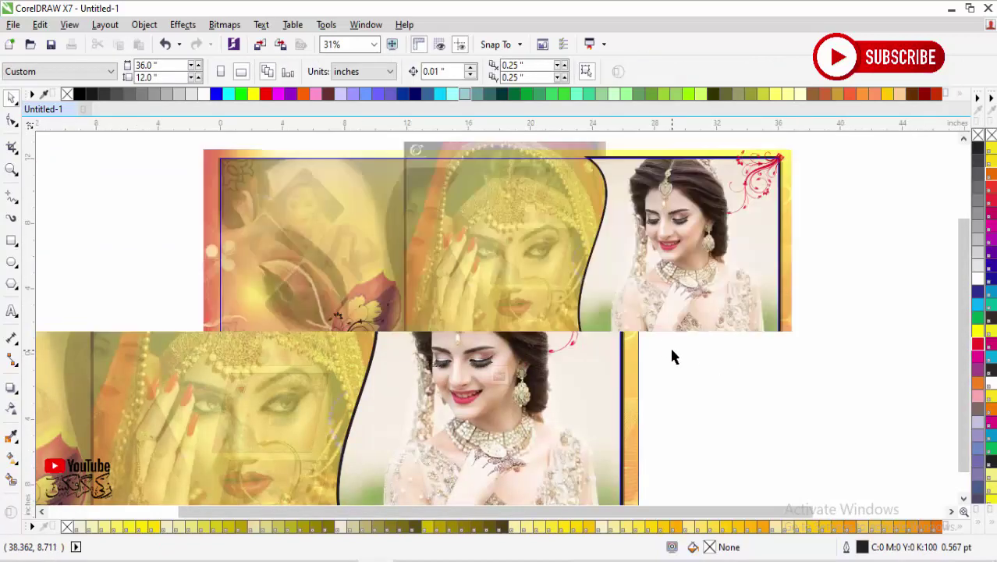
click(492, 383)
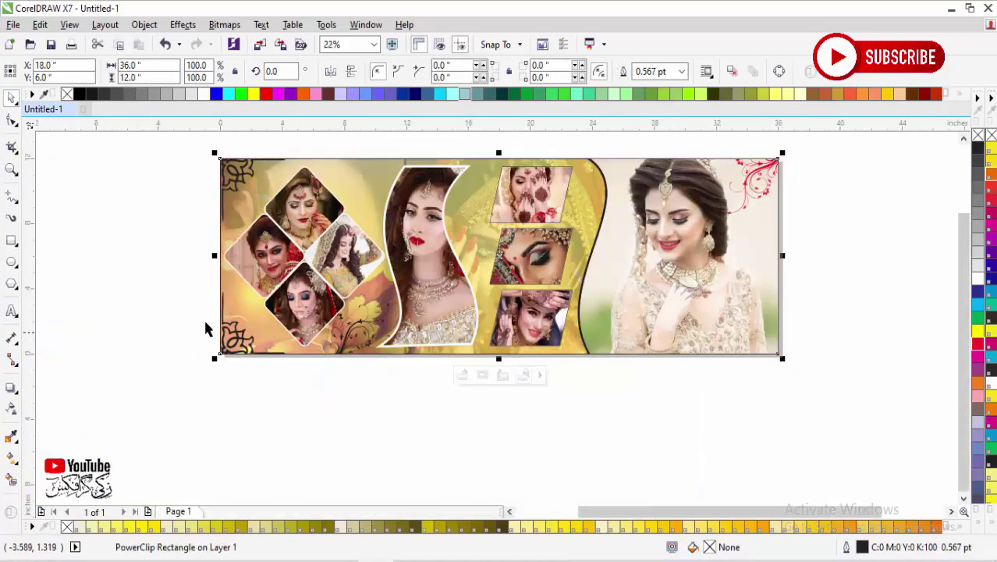
drag(189, 296, 316, 366)
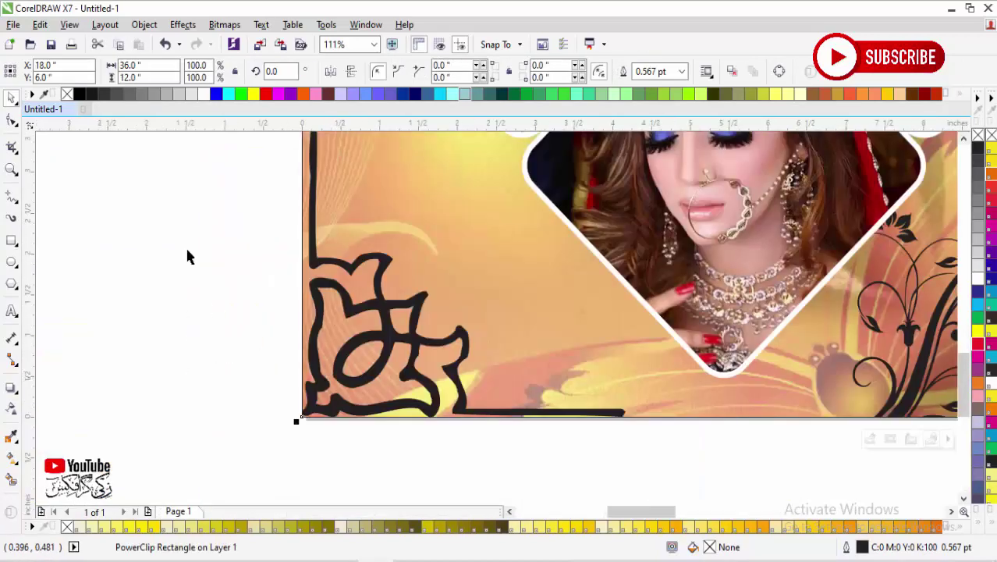
key(F4)
drag(157, 154, 949, 482)
scroll(824, 258, down, 2)
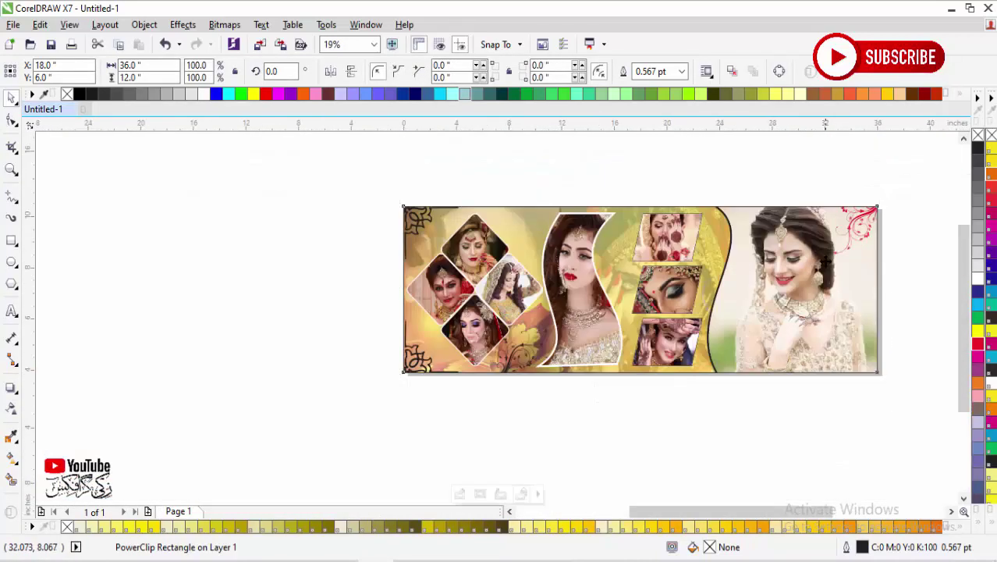
Step: Shift the curved portrait frame right, towards the slanted photos, to about X 14.1 inches
key(F4)
click(359, 154)
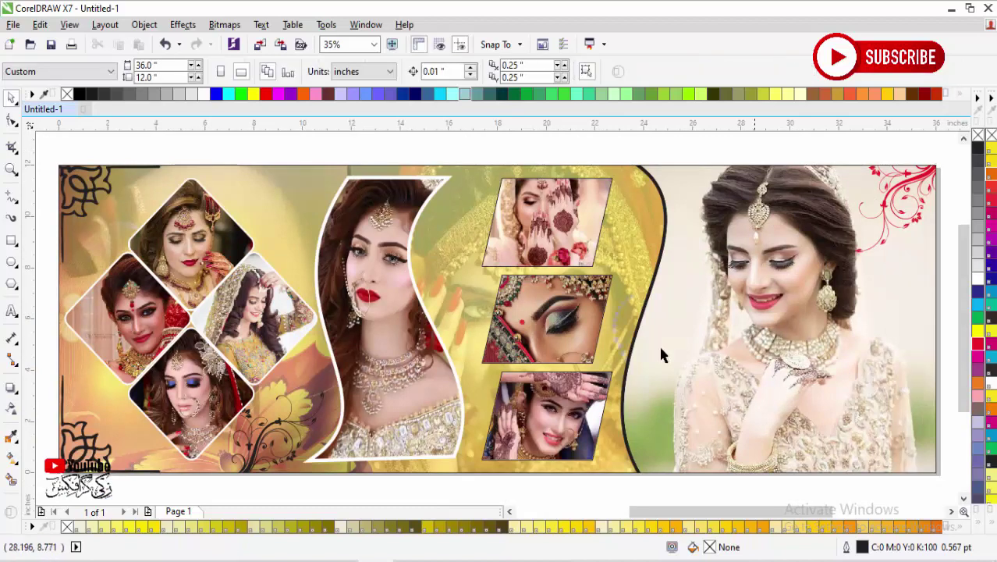
drag(385, 335, 414, 355)
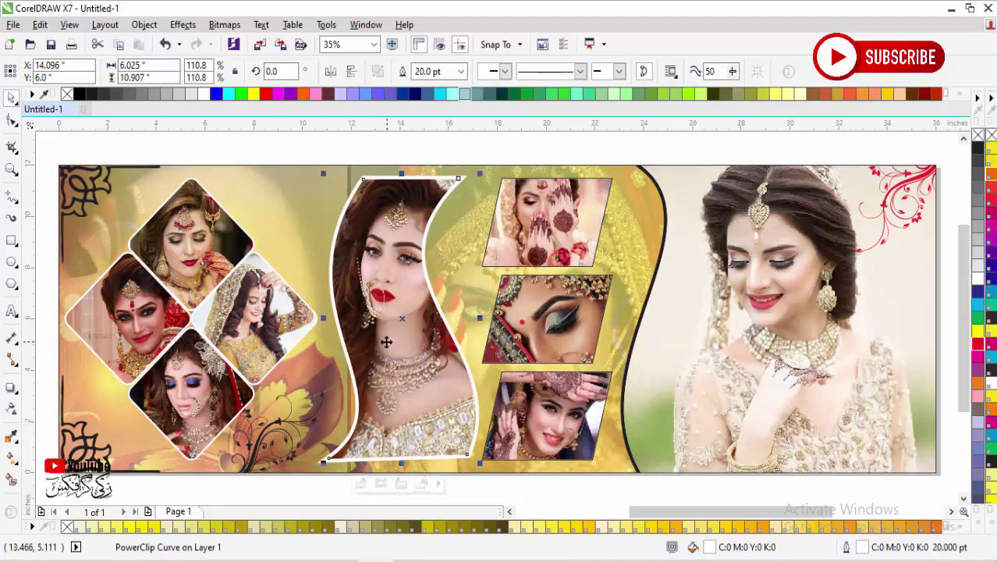
Step: Inside the banner's PowerClip, place a vertically mirrored copy of the black flourish at the upper edge beside the topmost diamond, and finish editing
click(263, 452)
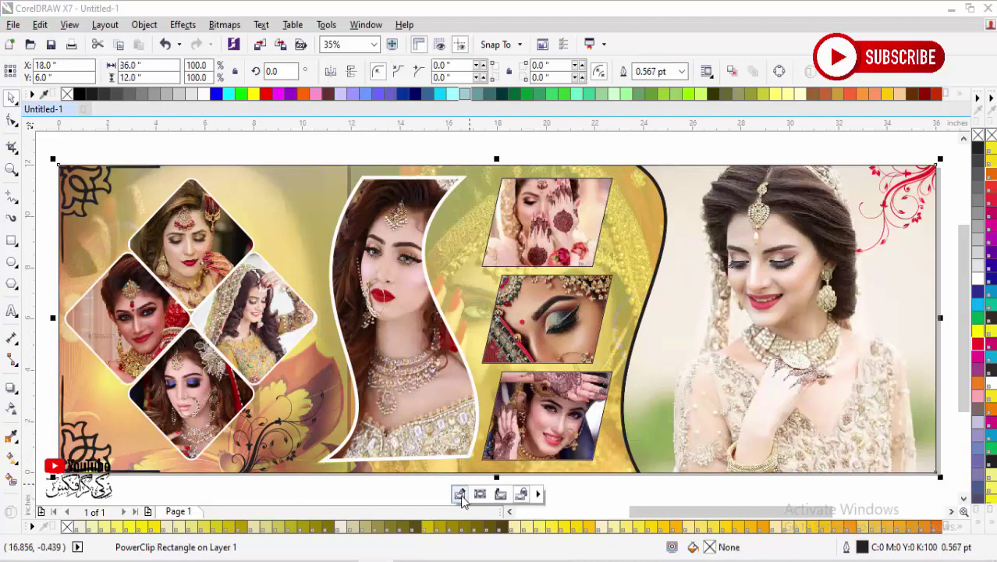
click(461, 492)
click(258, 457)
click(248, 473)
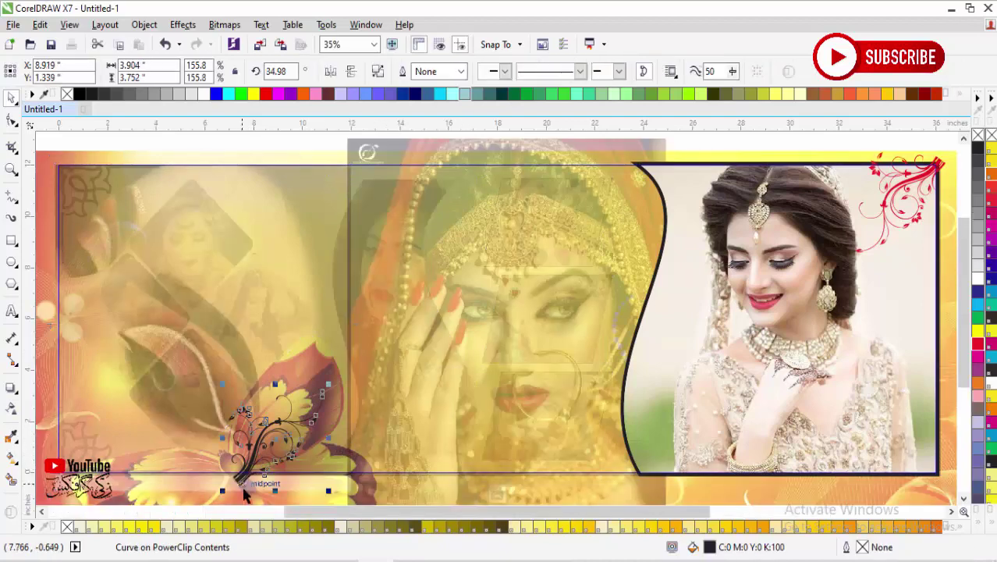
drag(277, 489, 267, 196)
right_click(292, 329)
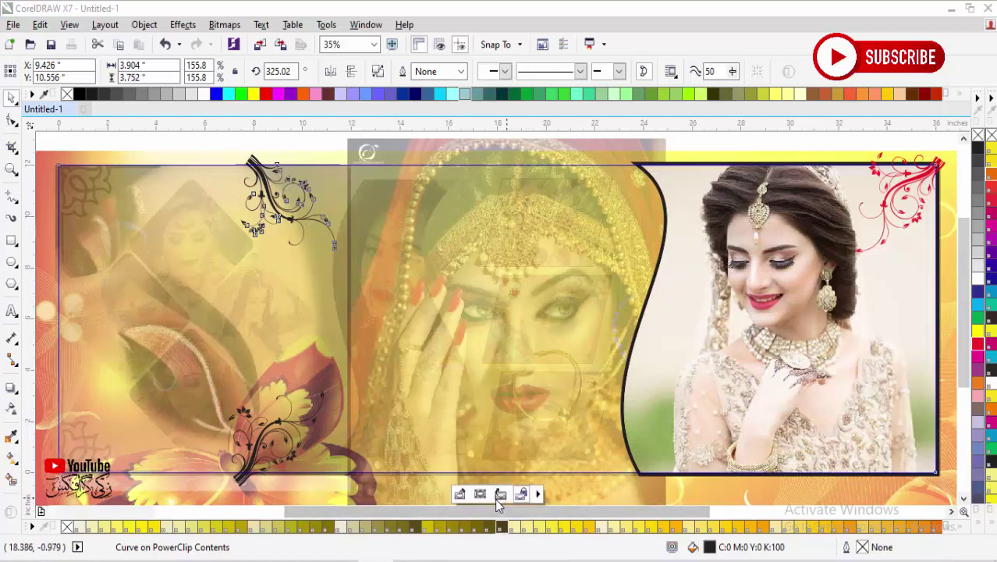
click(494, 498)
click(304, 220)
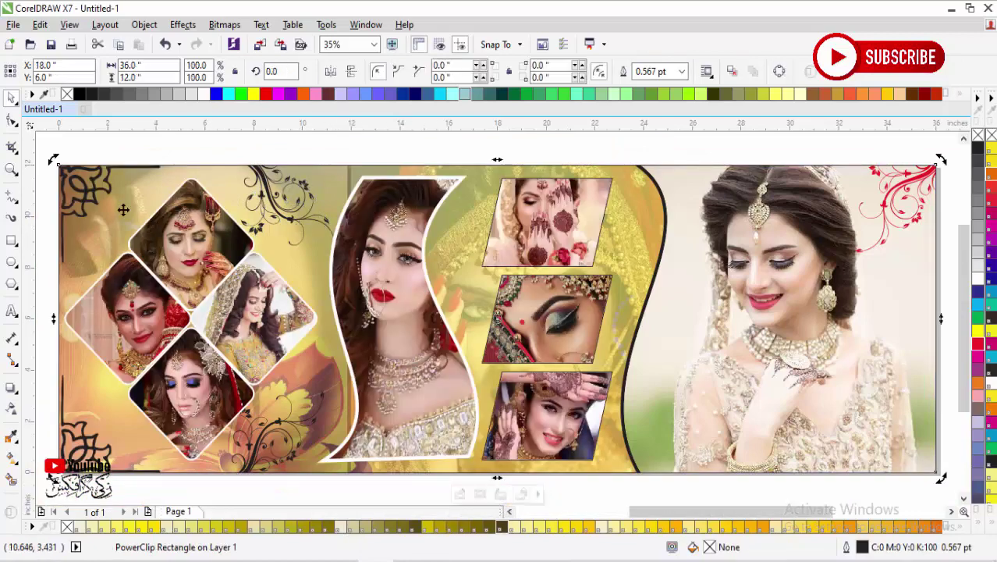